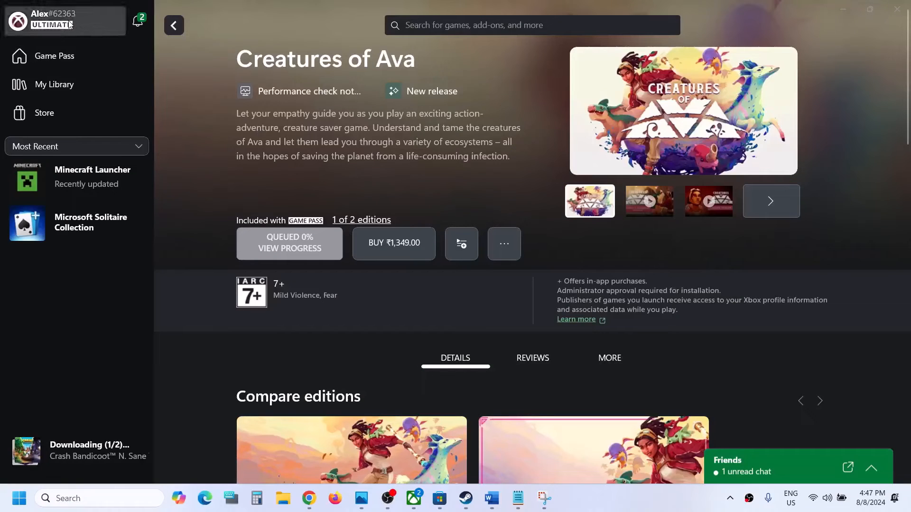
Open Xbox Support from the profile options and launch the Gaming Services Repair Tool.
left_click(69, 23)
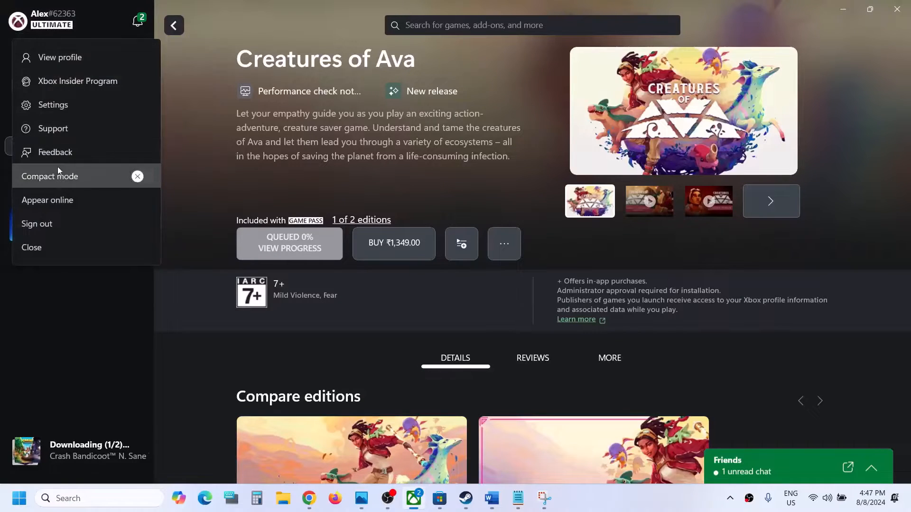
left_click(53, 127)
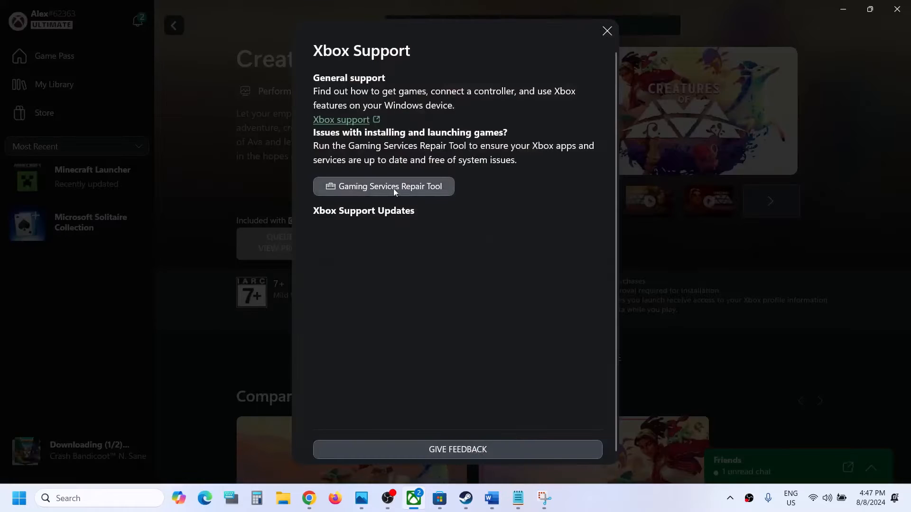
left_click(400, 190)
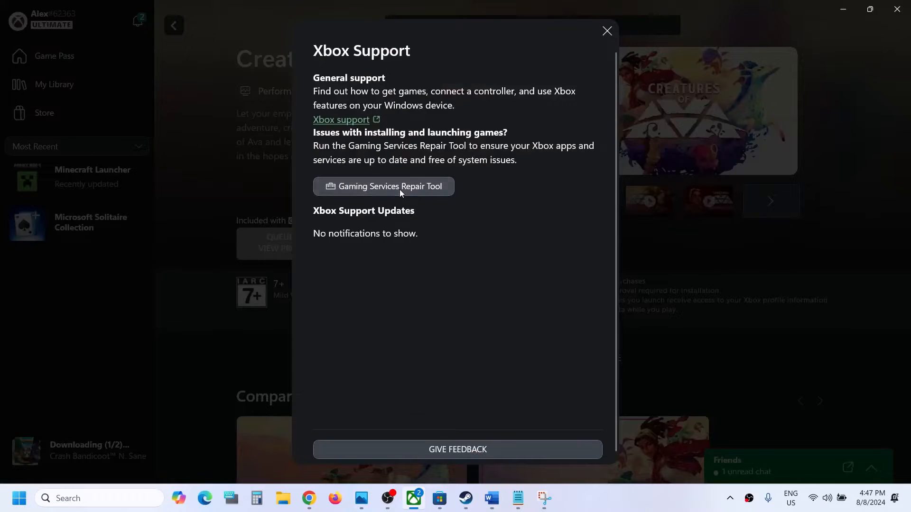
left_click(538, 327)
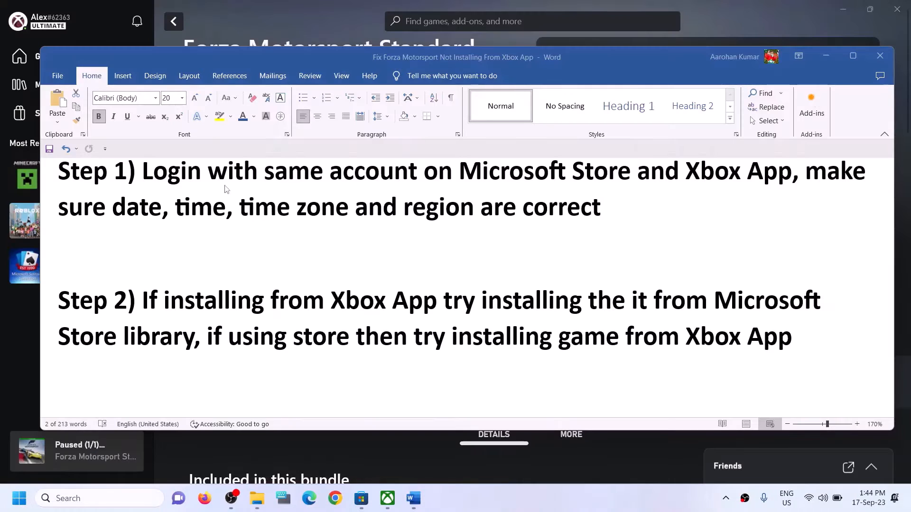
Highlight the Step 1 same-account login instruction in the Word document, then switch to Microsoft Store and sign out of its account.
left_click_drag(167, 186, 791, 172)
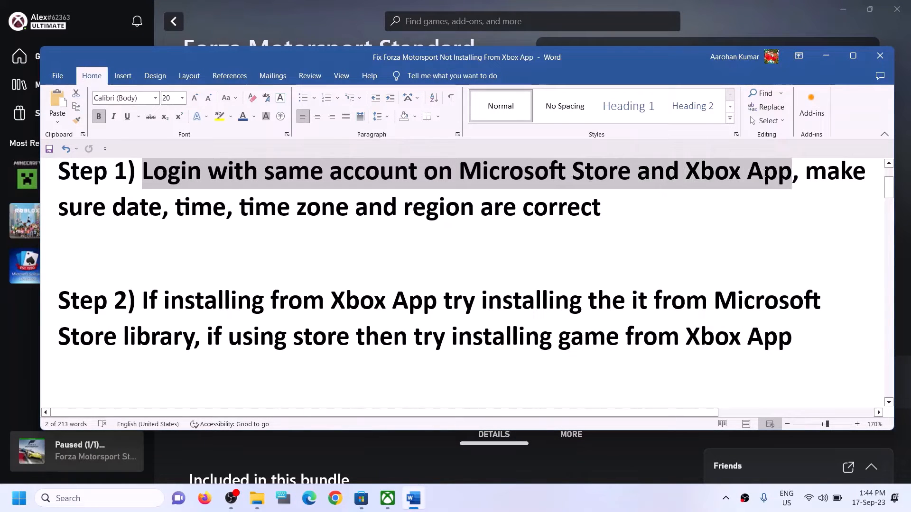
left_click(365, 501)
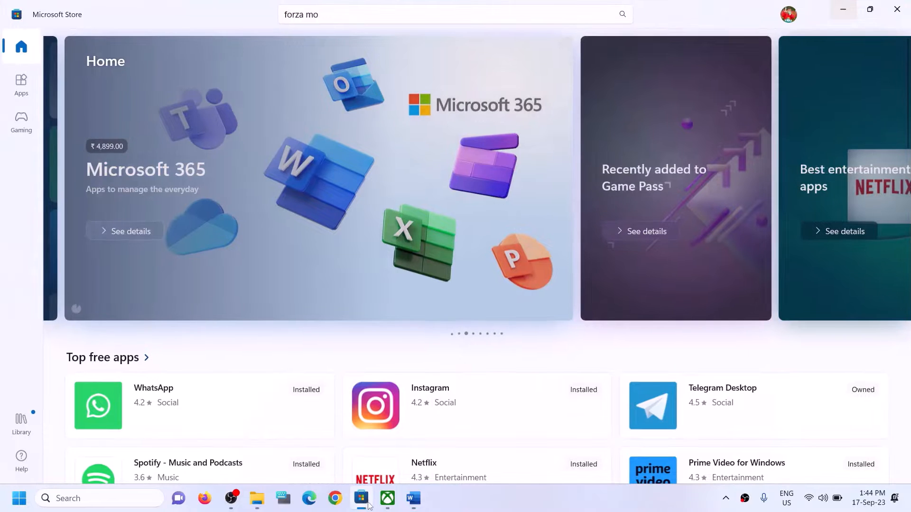
left_click(792, 18)
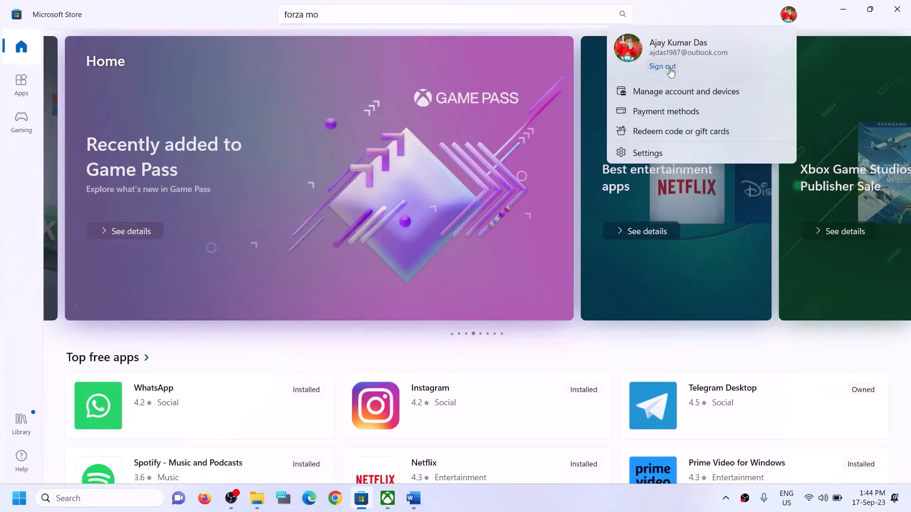
left_click(671, 68)
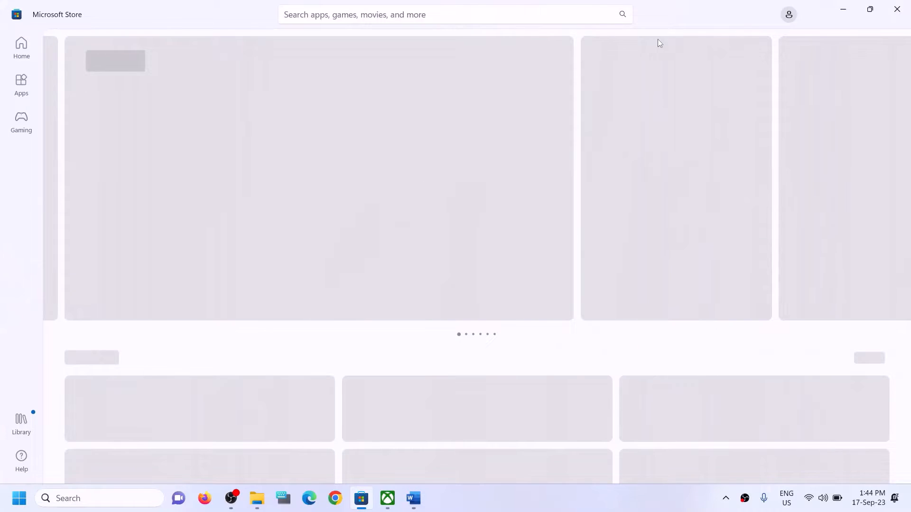
Sign back in to Microsoft Store with the saved Outlook account and enter the Windows PIN to verify identity.
left_click(789, 14)
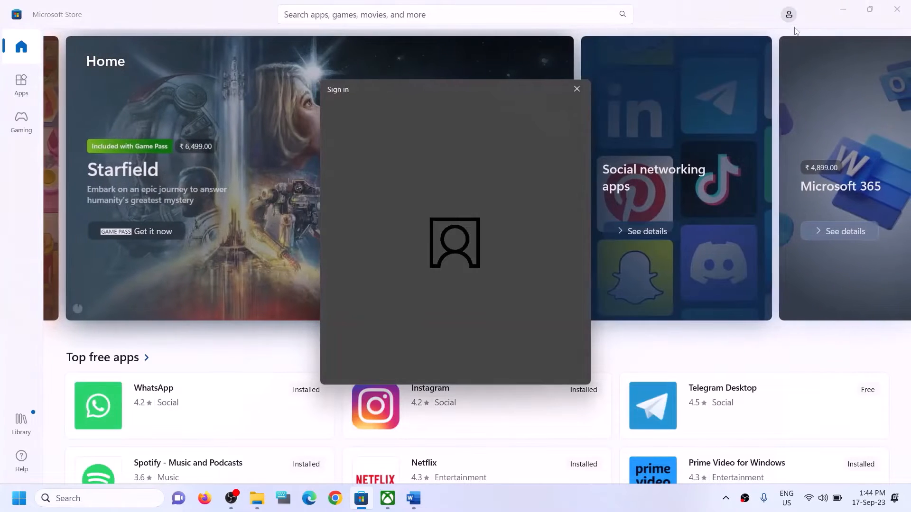
left_click(429, 219)
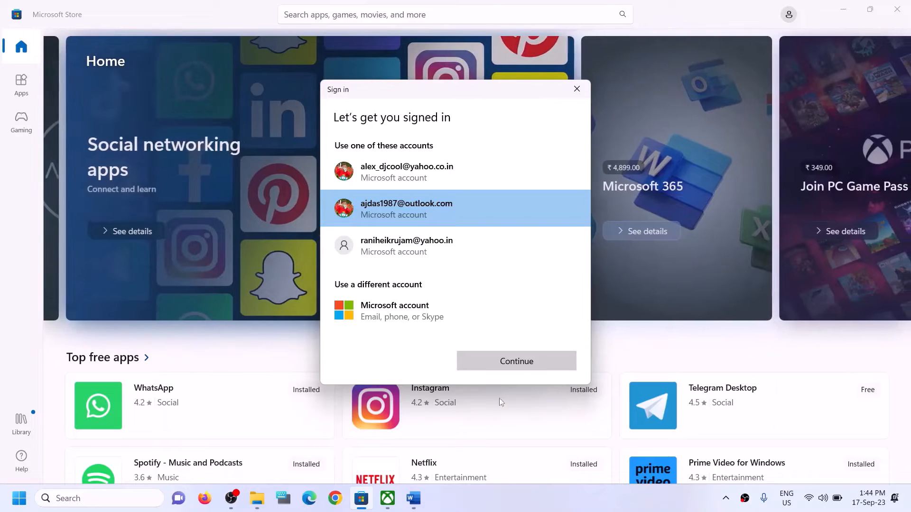
left_click(493, 364)
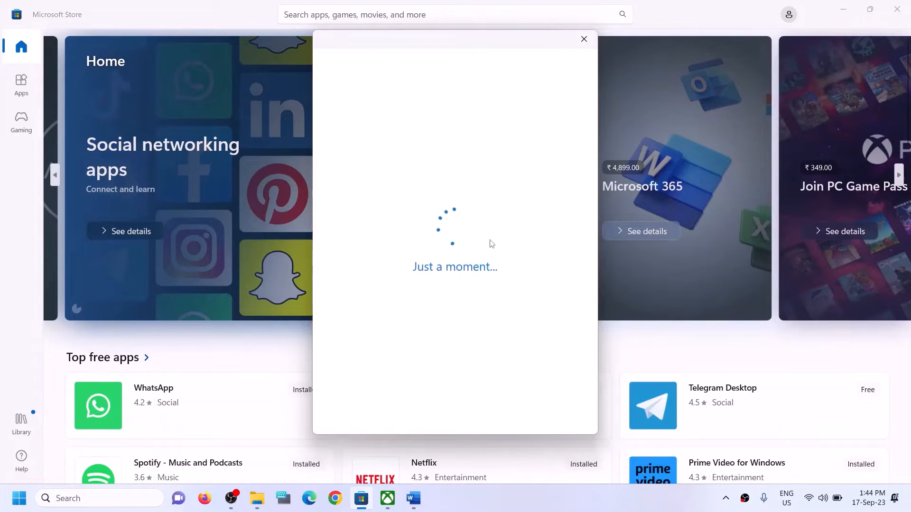
type("1")
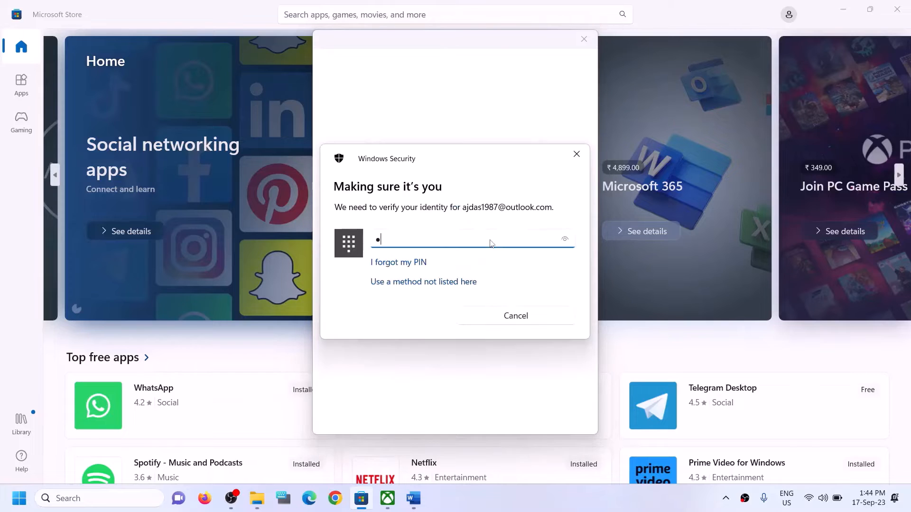
type("•••")
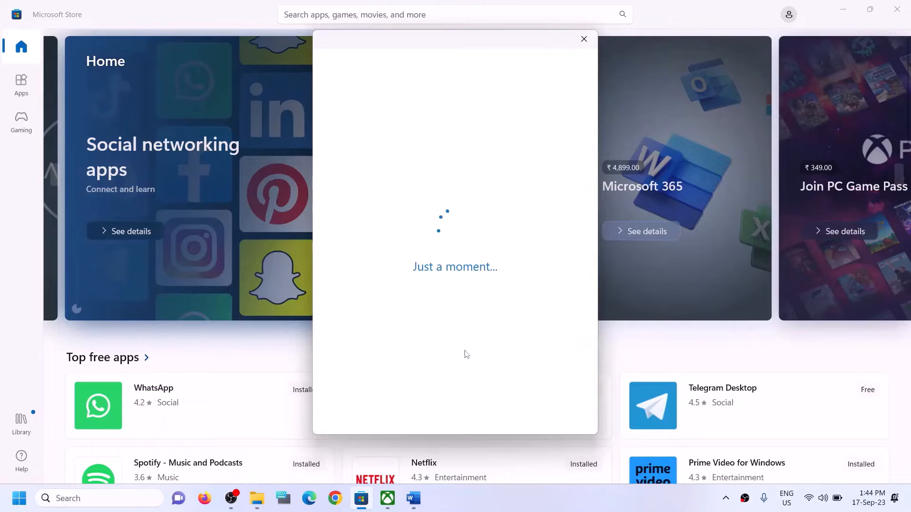
Switch to the Xbox app and sign out of the current profile.
left_click(390, 506)
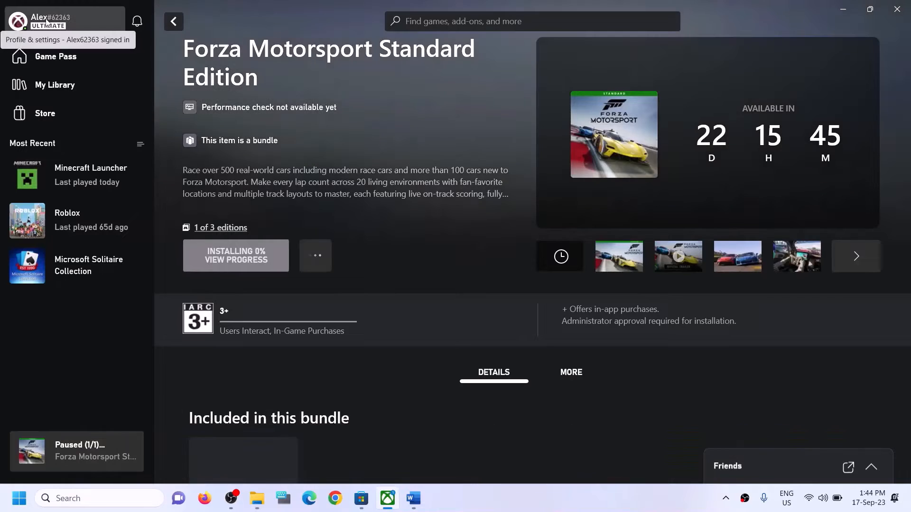
left_click(46, 21)
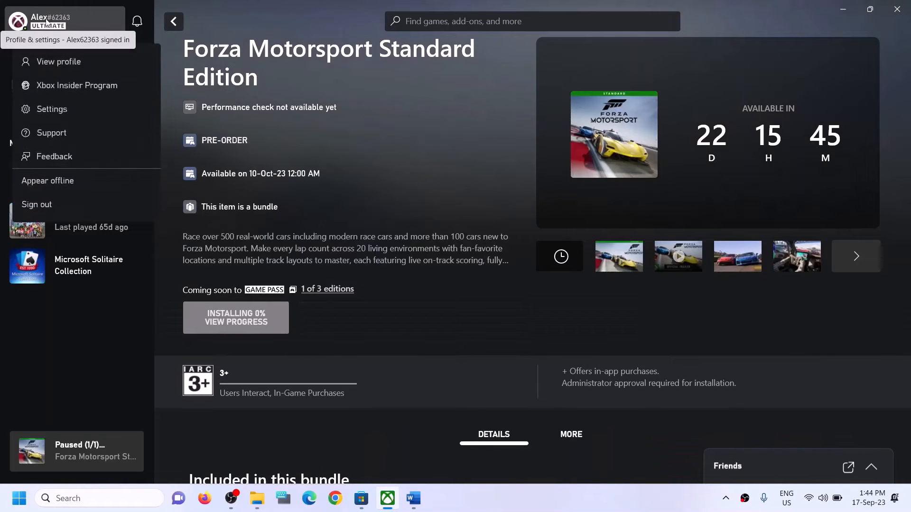
left_click(34, 207)
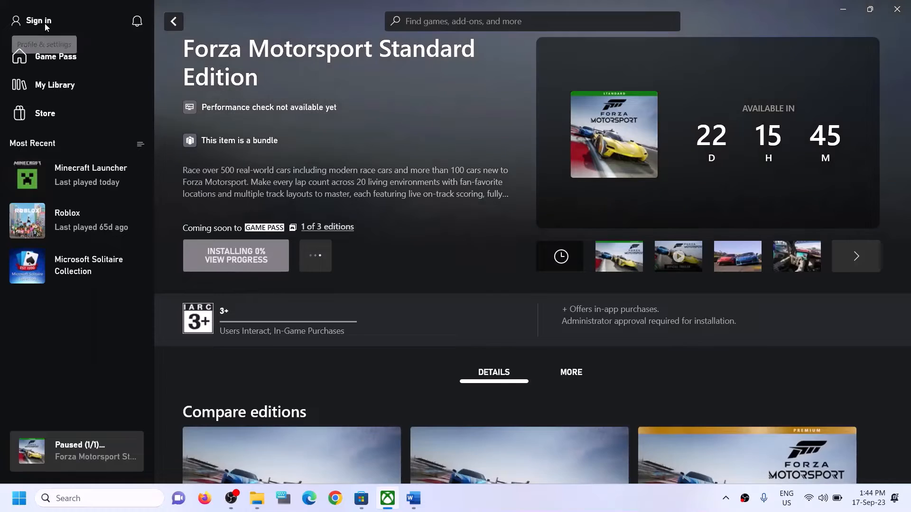
Sign in to the Xbox app, switching to the same Outlook account used in Microsoft Store.
left_click(45, 24)
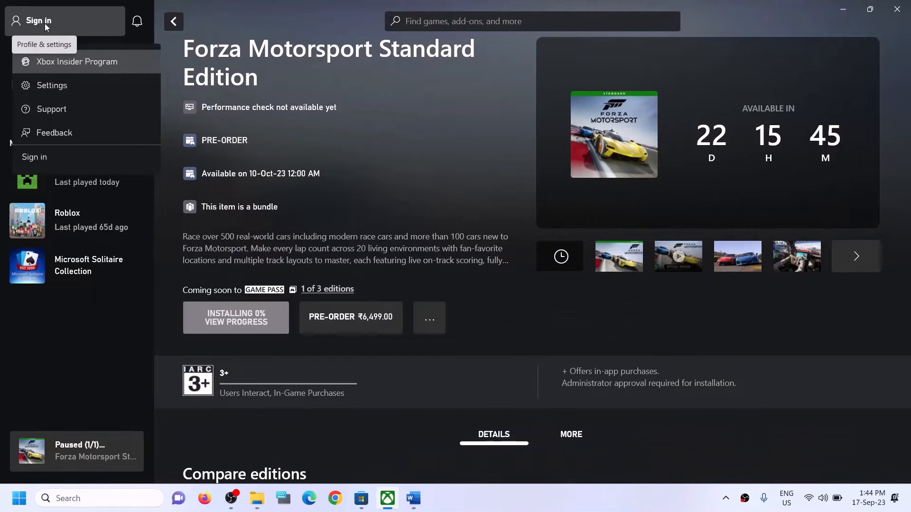
left_click(325, 197)
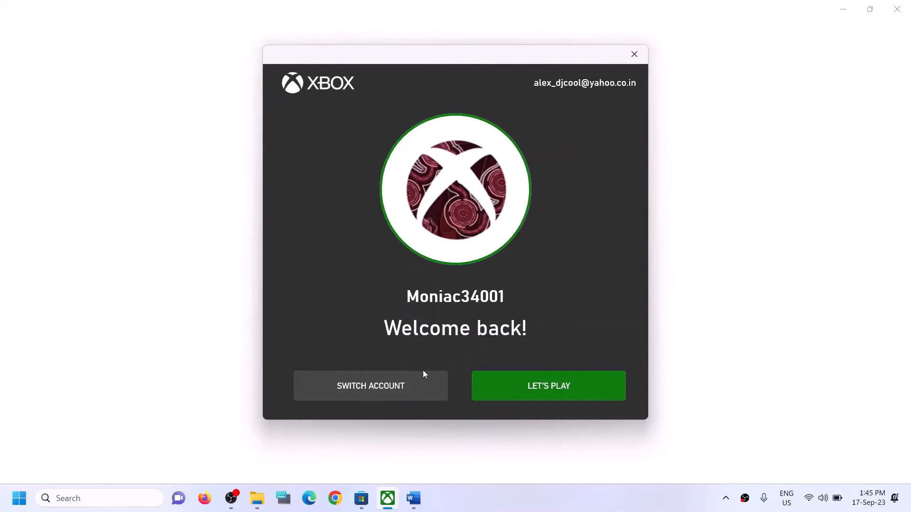
left_click(363, 386)
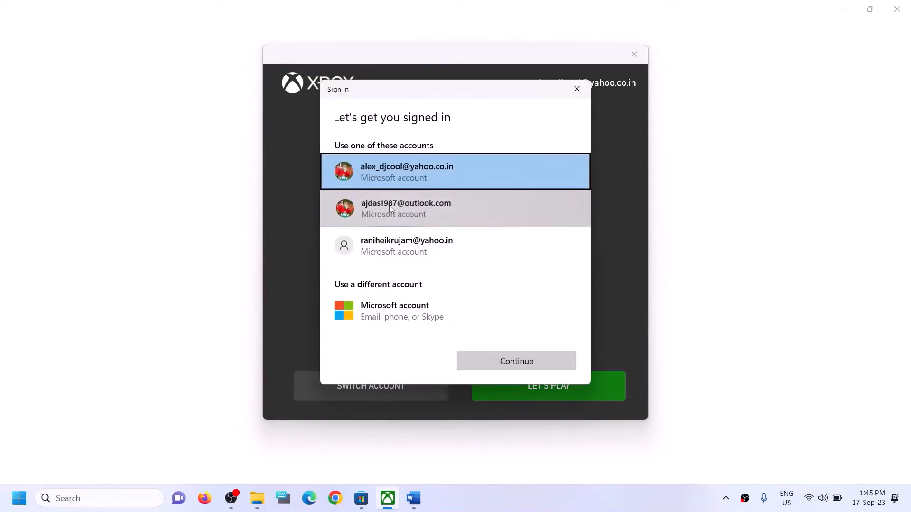
left_click(390, 210)
left_click(525, 369)
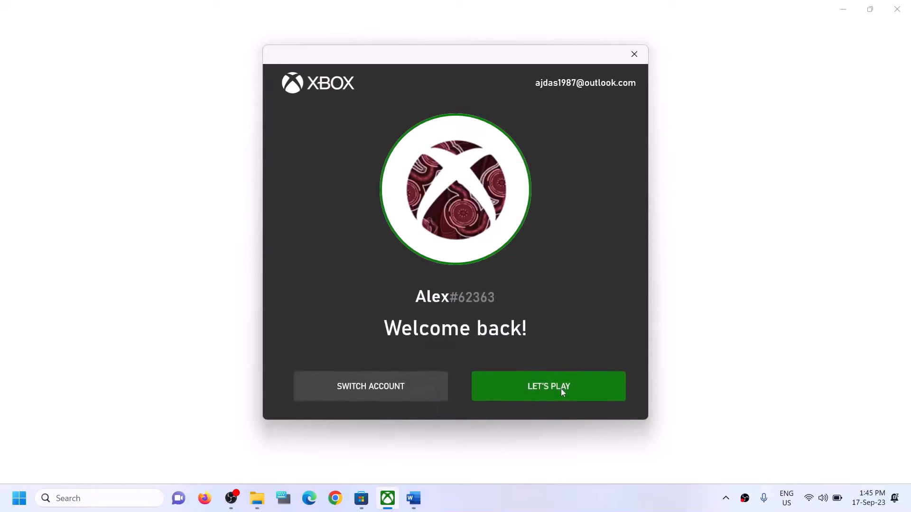
left_click(514, 393)
Highlight the Step 2 advice on installing from the Microsoft Store library in Word, then open the library in Microsoft Store.
left_click(413, 498)
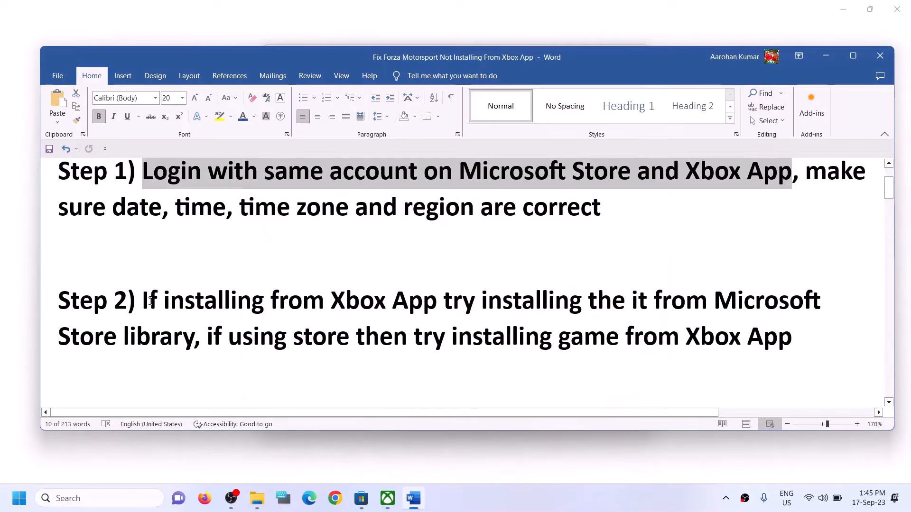
left_click_drag(151, 301, 195, 346)
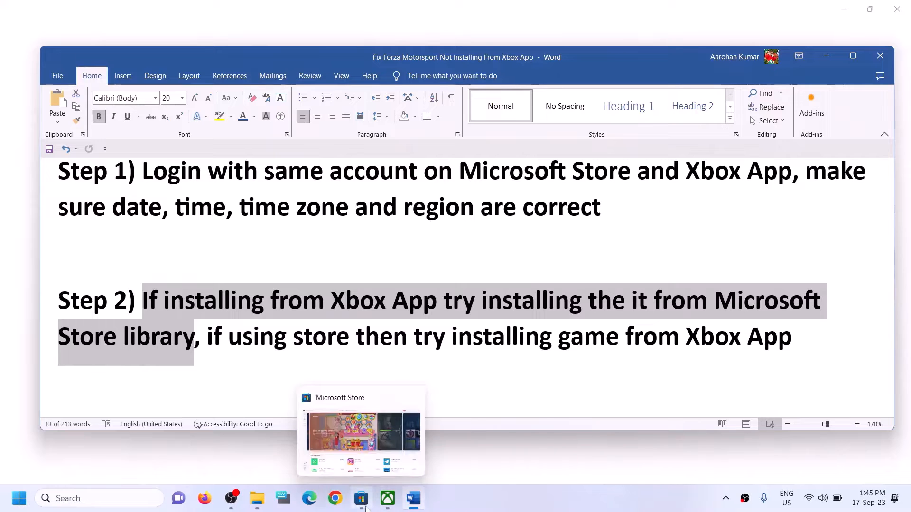
left_click(362, 499)
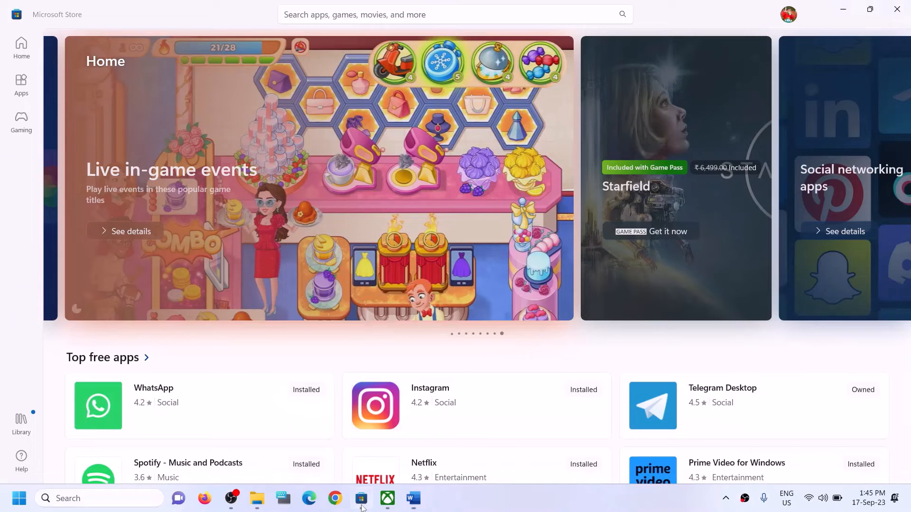
left_click(26, 428)
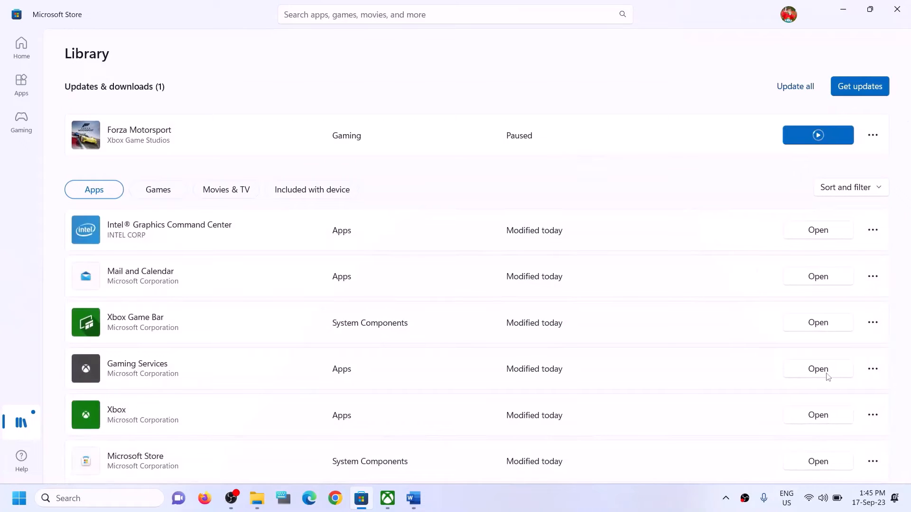
Check the Forza Motorsport page in the Xbox app and look through the app list in the Microsoft Store library.
left_click(388, 498)
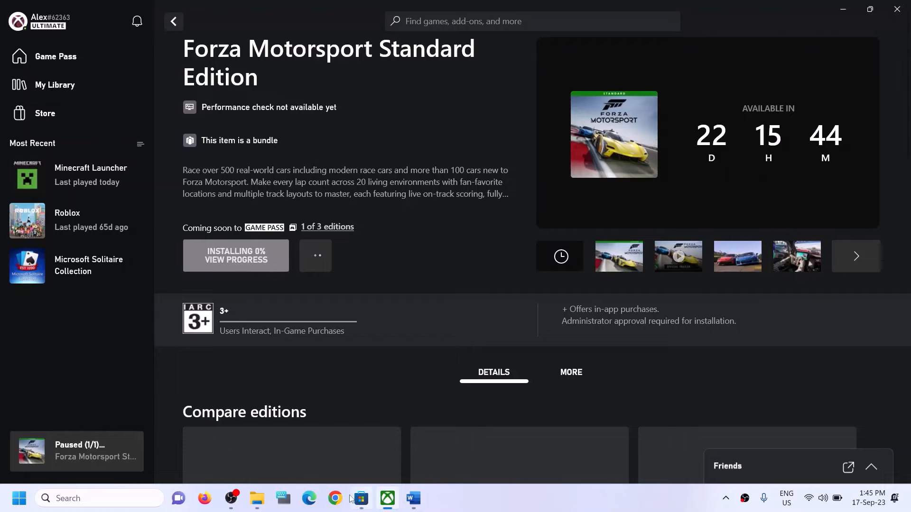
left_click(366, 502)
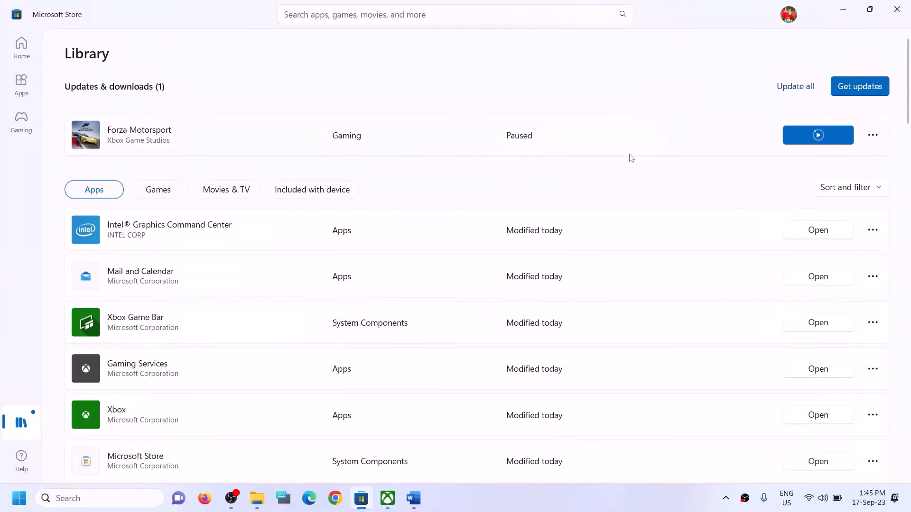
scroll(659, 311, "down", 3)
scroll(657, 344, "down", 7)
scroll(654, 376, "up", 10)
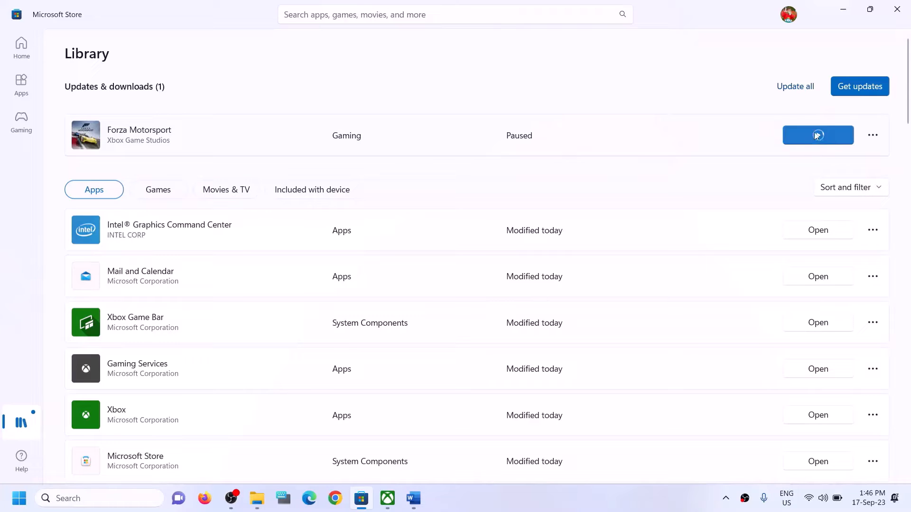
Highlight the Step 2 advice in the Word document about installing the game from the Xbox App when using the store.
left_click(413, 499)
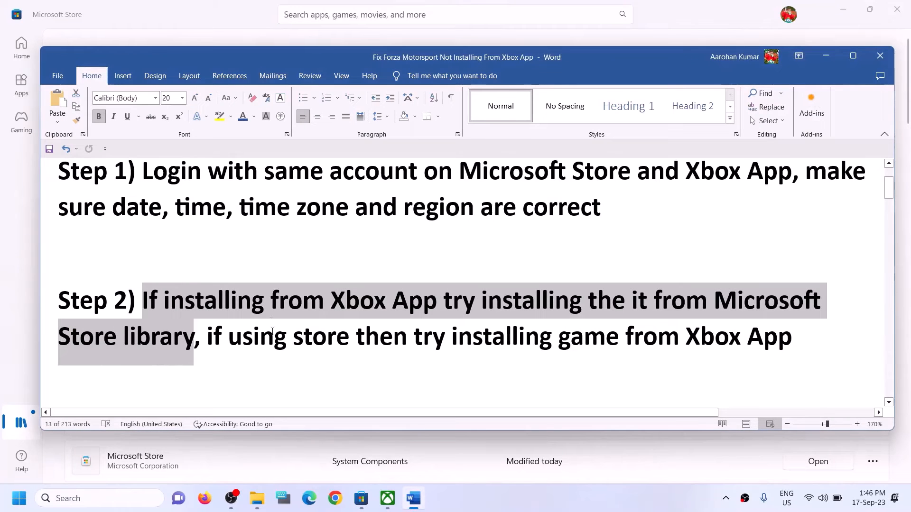
left_click_drag(207, 336, 620, 336)
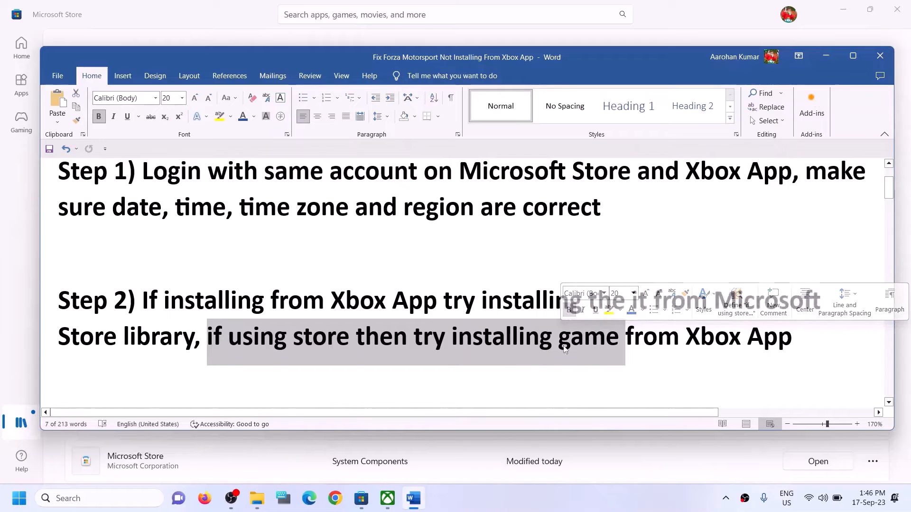
left_click(350, 336)
left_click_drag(208, 335, 356, 337)
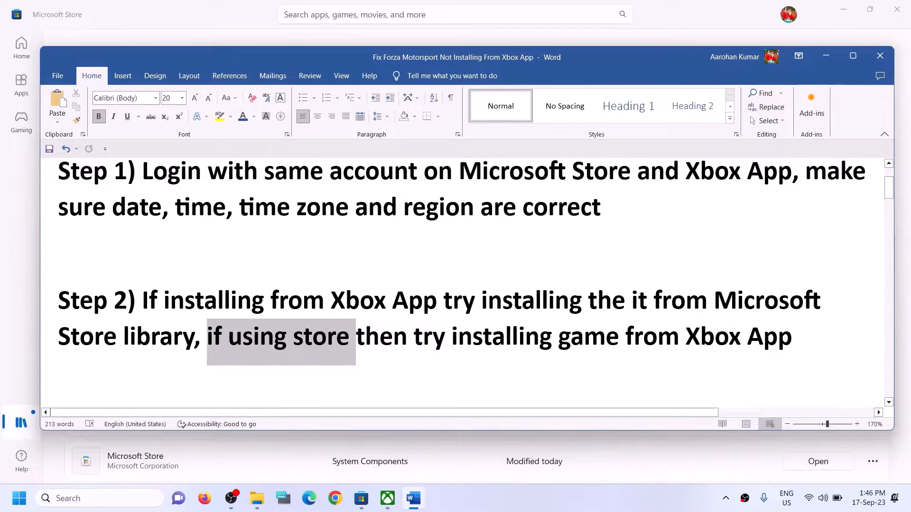
left_click_drag(452, 336, 791, 338)
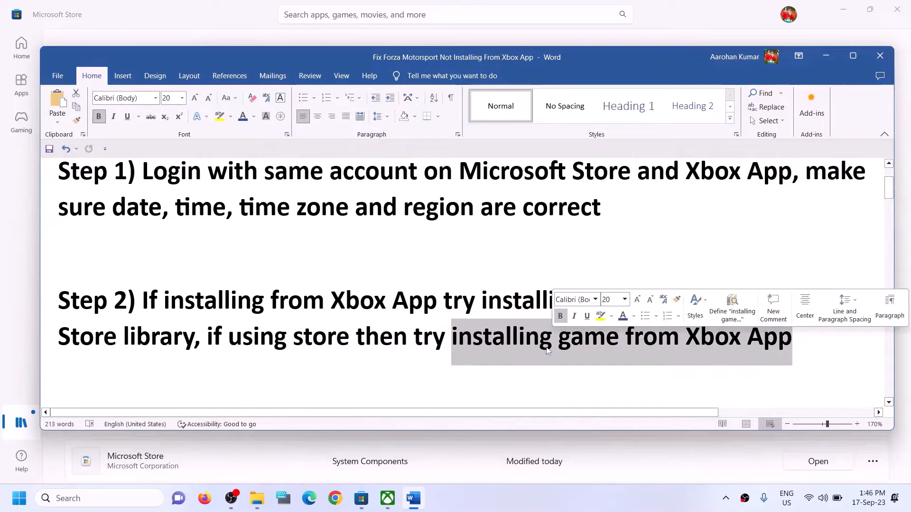
left_click(332, 338)
Switch to the Xbox app and search for "forza".
left_click(232, 13)
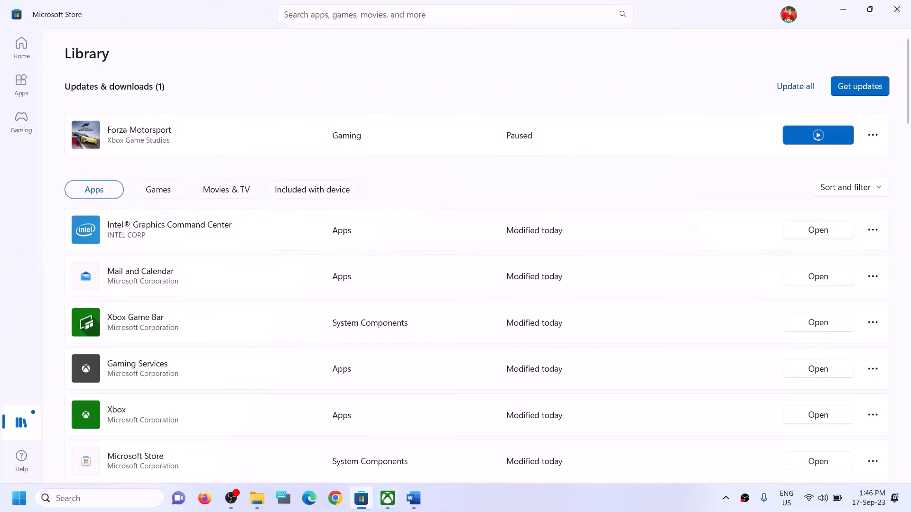
left_click(387, 498)
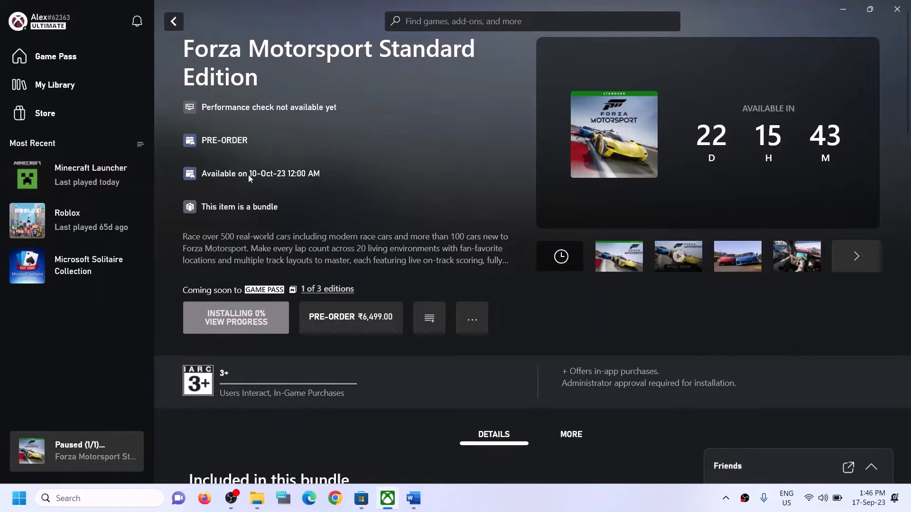
left_click(471, 20)
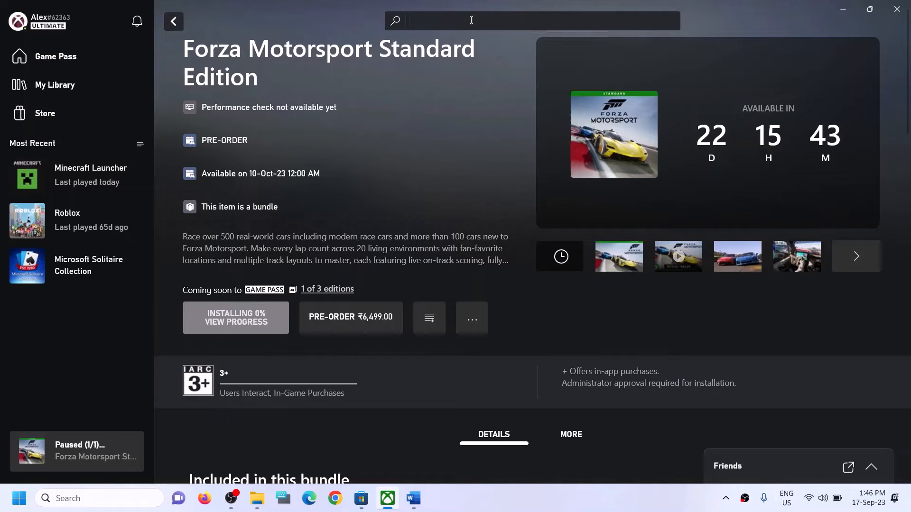
type("forza")
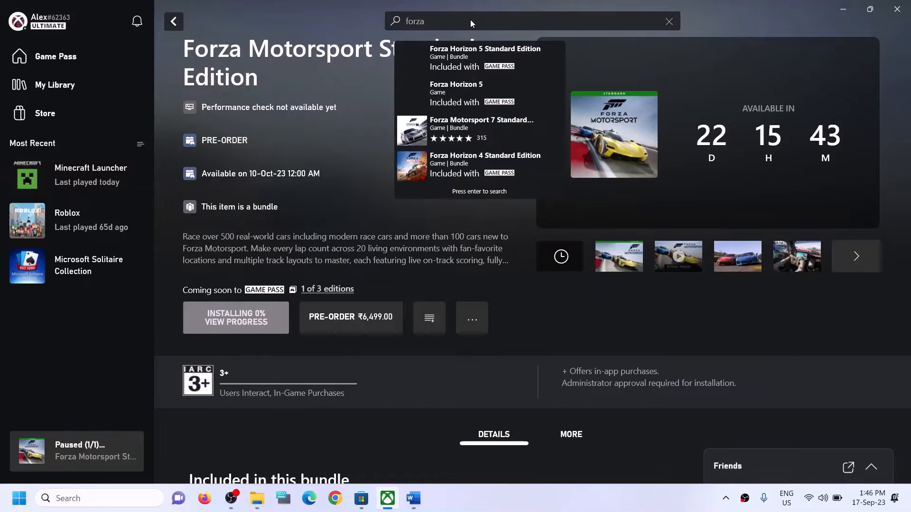
left_click(374, 203)
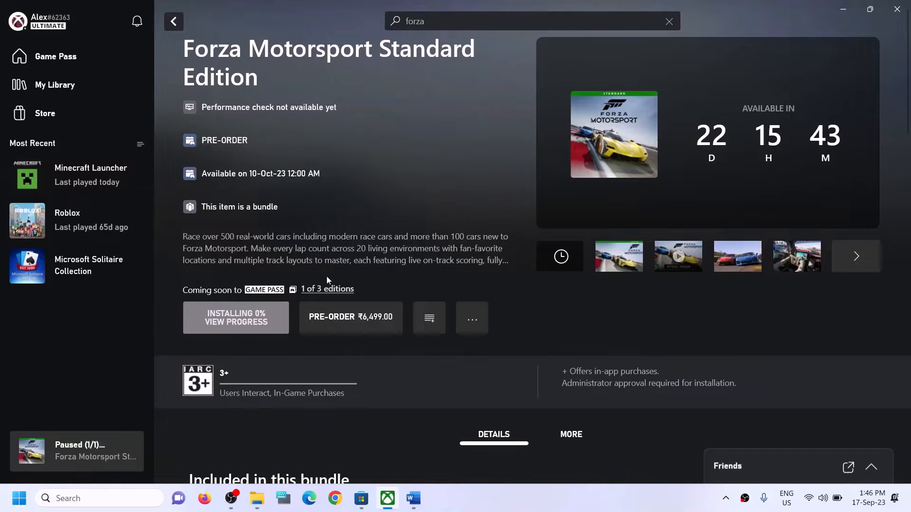
left_click(109, 497)
type("xbox")
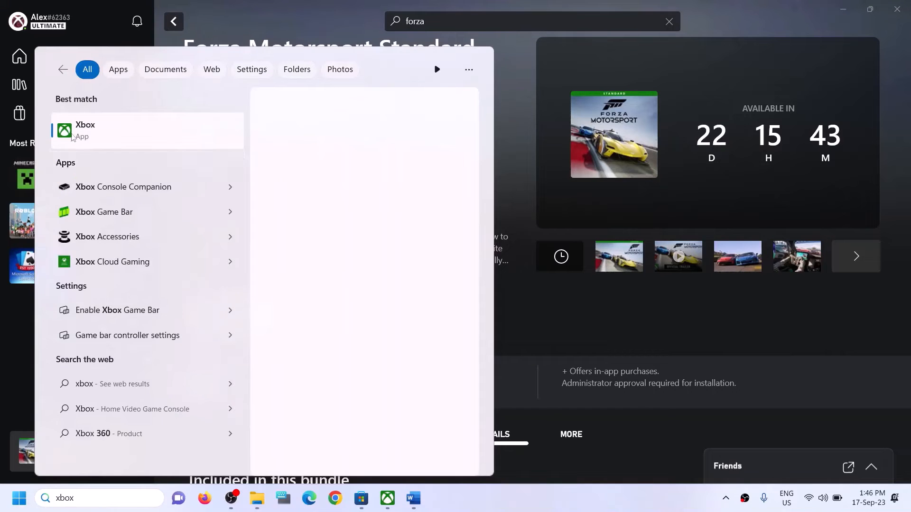
left_click(511, 124)
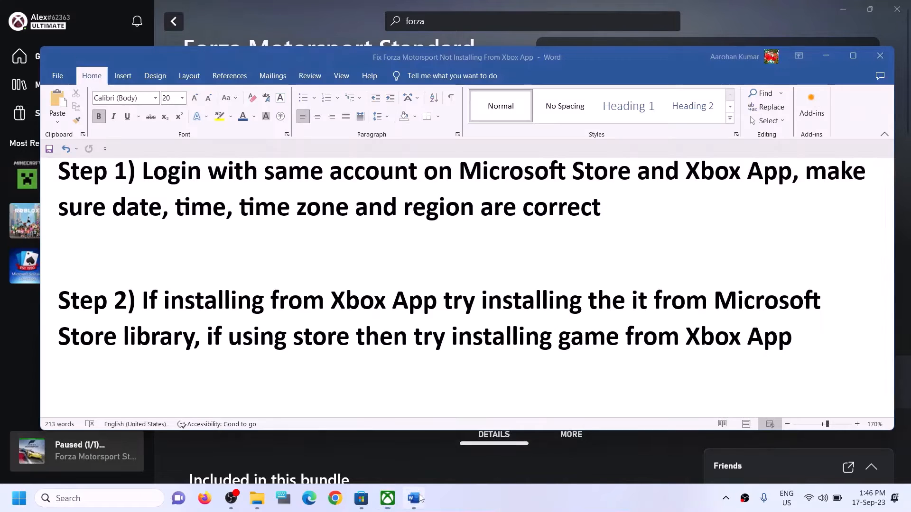
Switch to the Word document and copy the Get-AppxPackage PowerShell command given under Step 3.
left_click(413, 498)
scroll(337, 311, "down", 5)
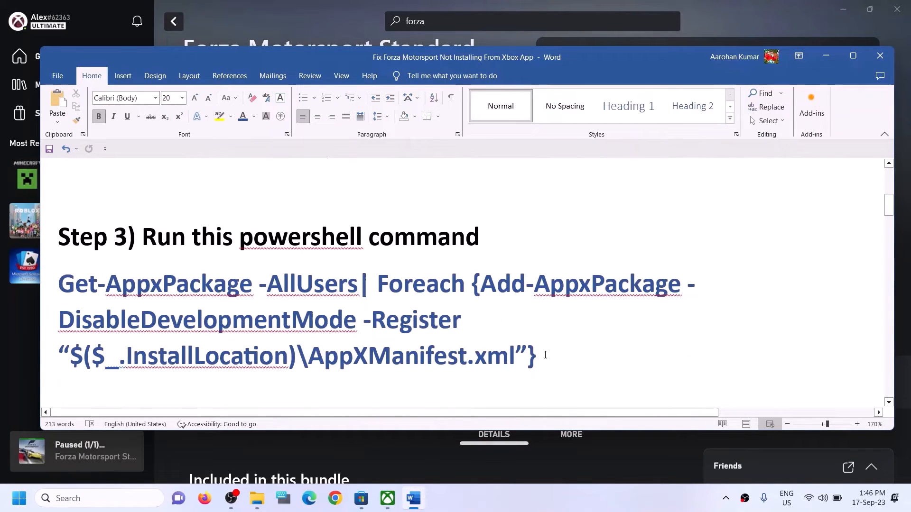
left_click_drag(545, 371, 78, 292)
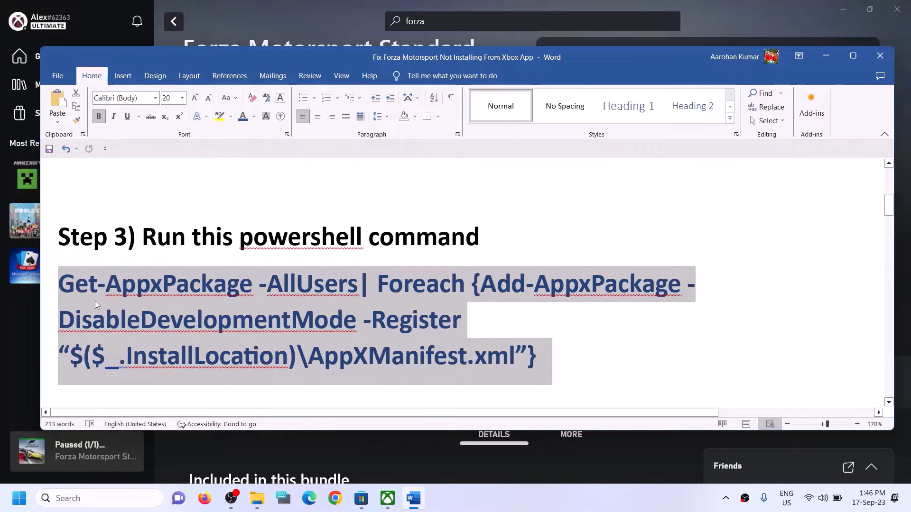
right_click(94, 304)
left_click(125, 160)
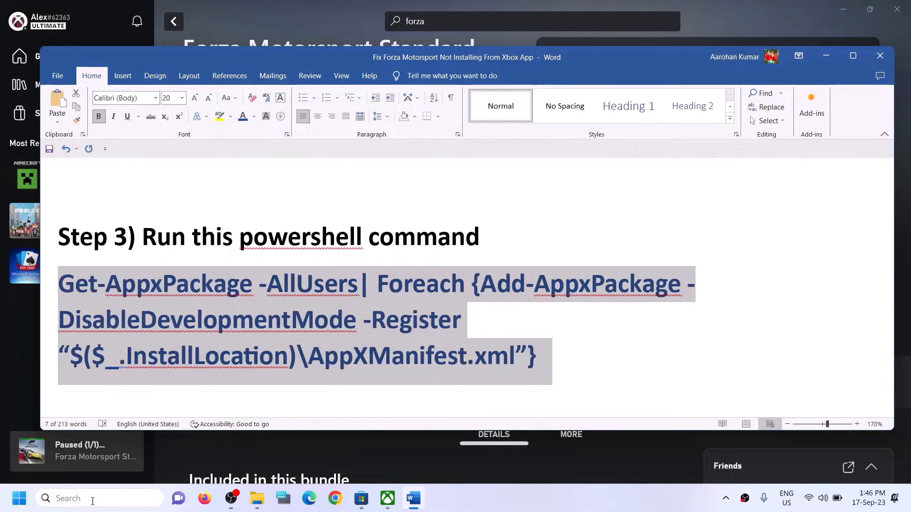
Search Windows for "powershell" and open Windows PowerShell as administrator, allowing it to make changes to the device.
left_click(92, 499)
type("powe")
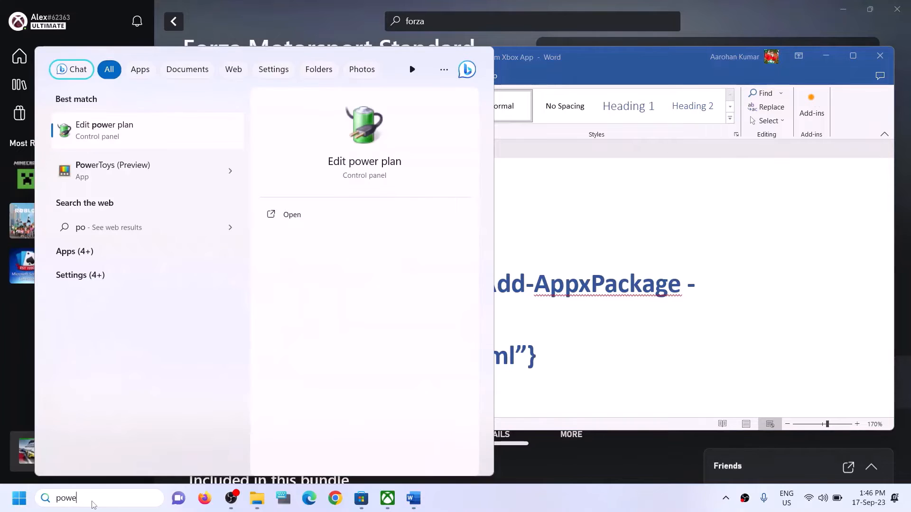
type("rshell")
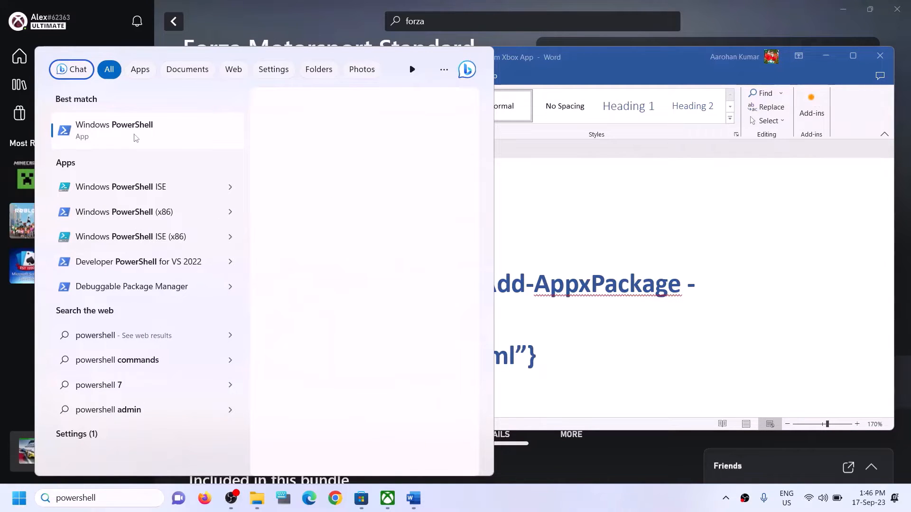
right_click(203, 149)
left_click(189, 150)
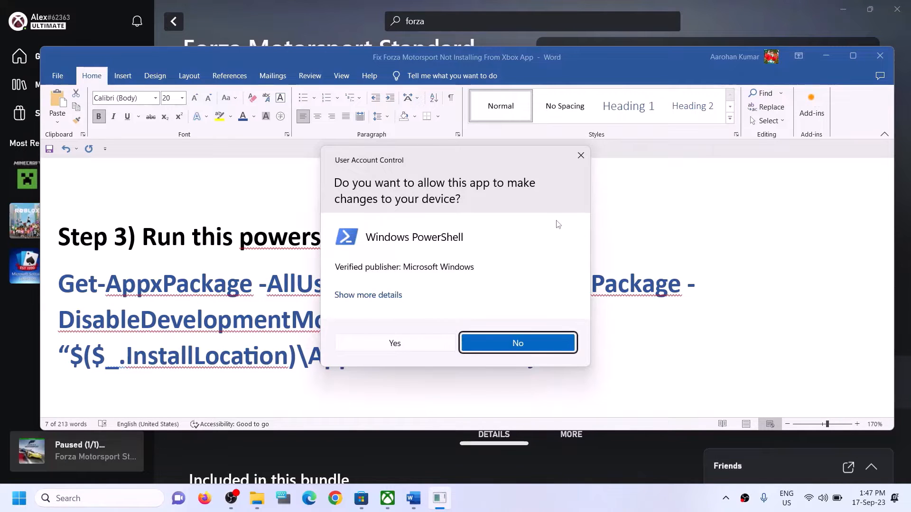
left_click(395, 343)
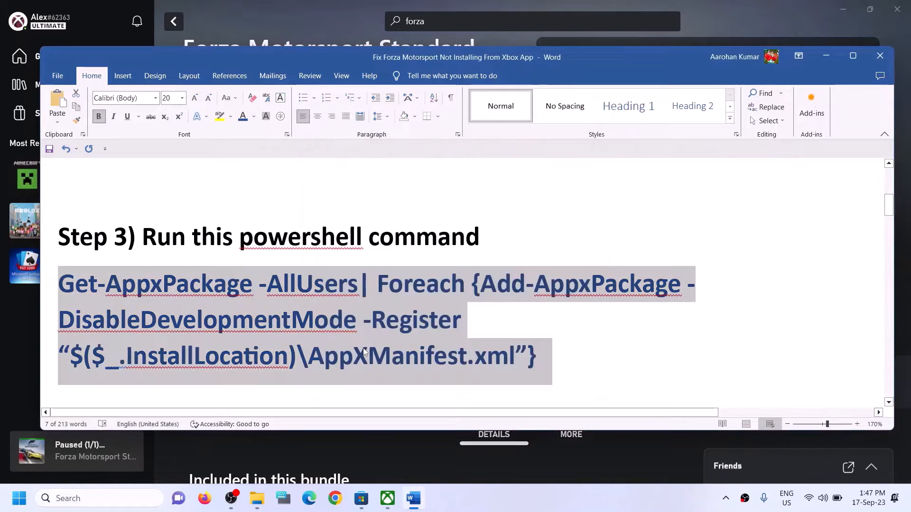
Move the PowerShell window over the document, then paste and run the copied Get-AppxPackage re-registration command.
left_click_drag(239, 40, 417, 193)
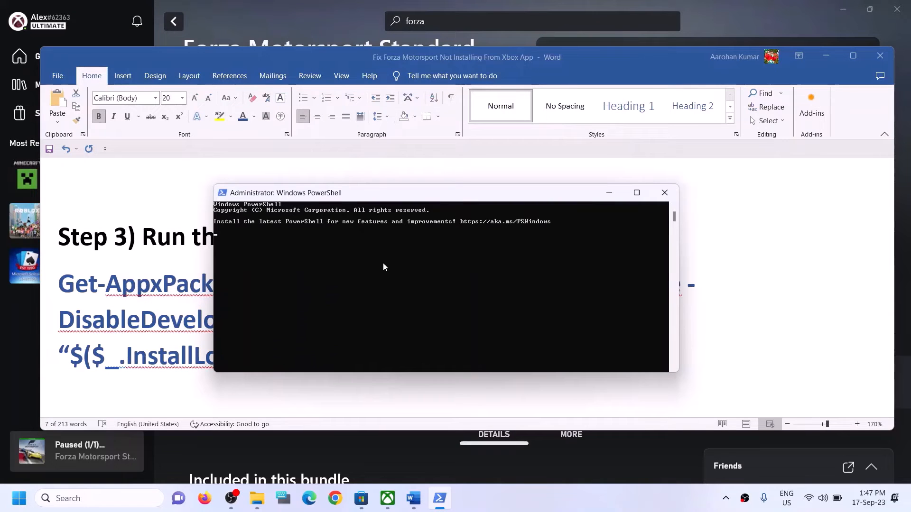
right_click(383, 263)
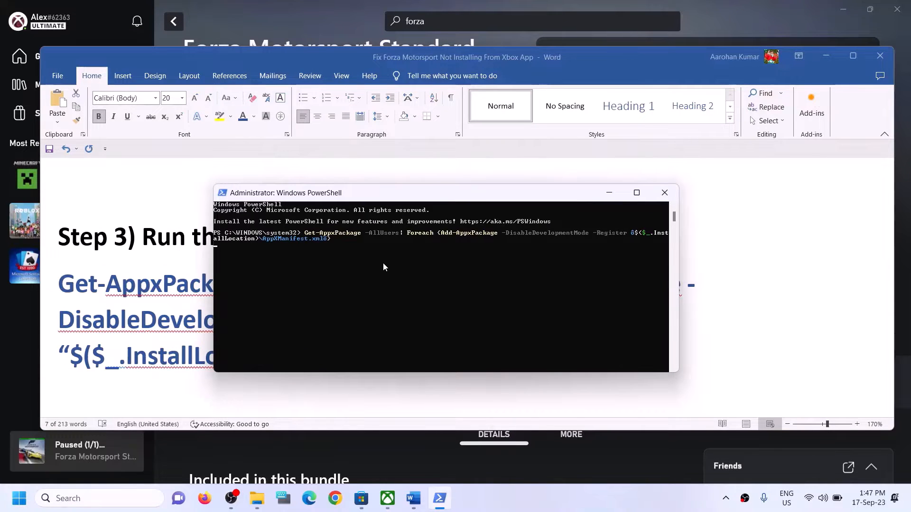
key("Return")
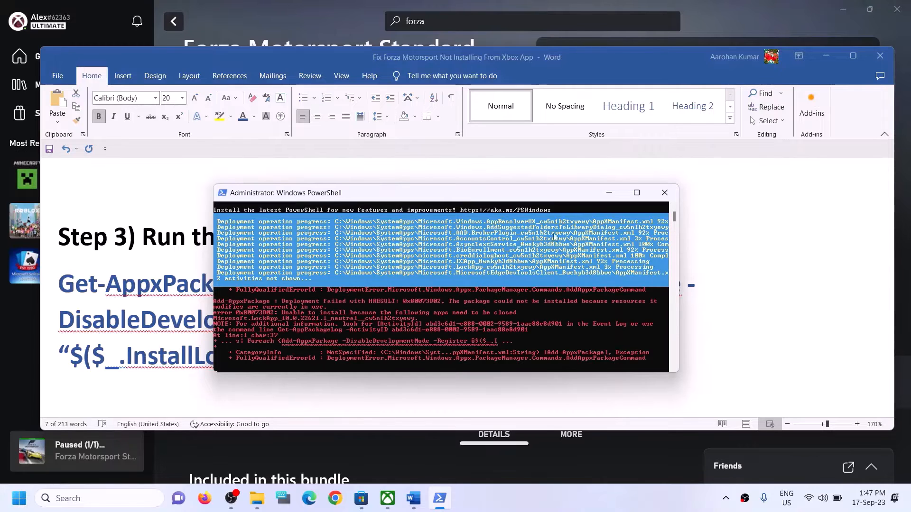
Return to the Word document and highlight the Step 4 heading text "Delete Microsoft Store Local Cache Files".
left_click(741, 262)
triple_click(278, 289)
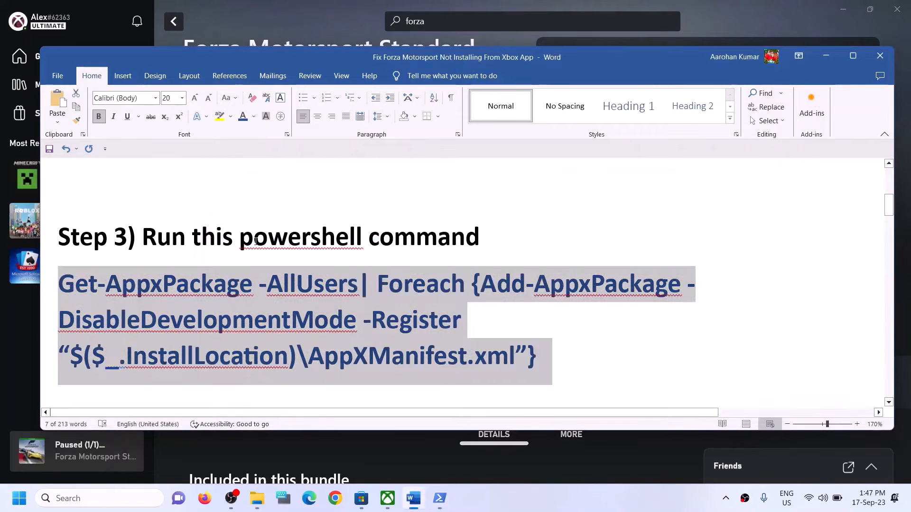
scroll(280, 294, "down", 4)
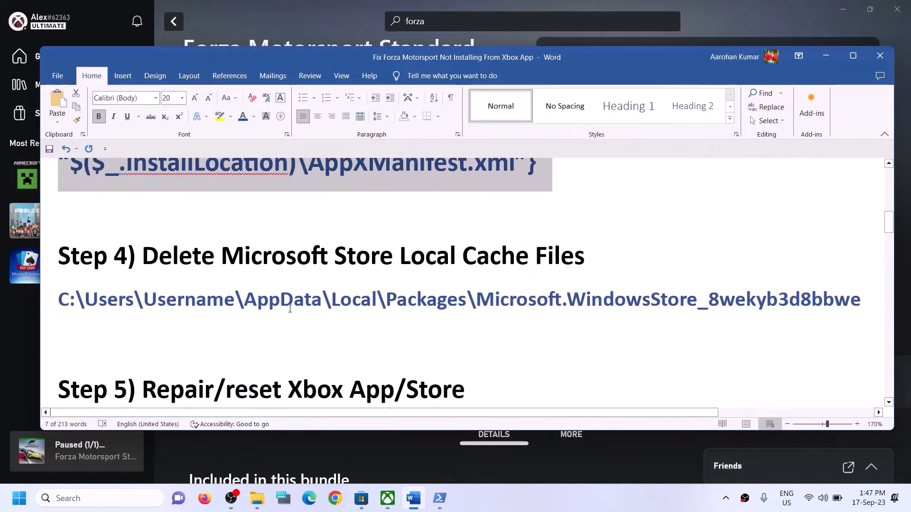
scroll(290, 309, "up", 1)
left_click_drag(204, 296, 585, 307)
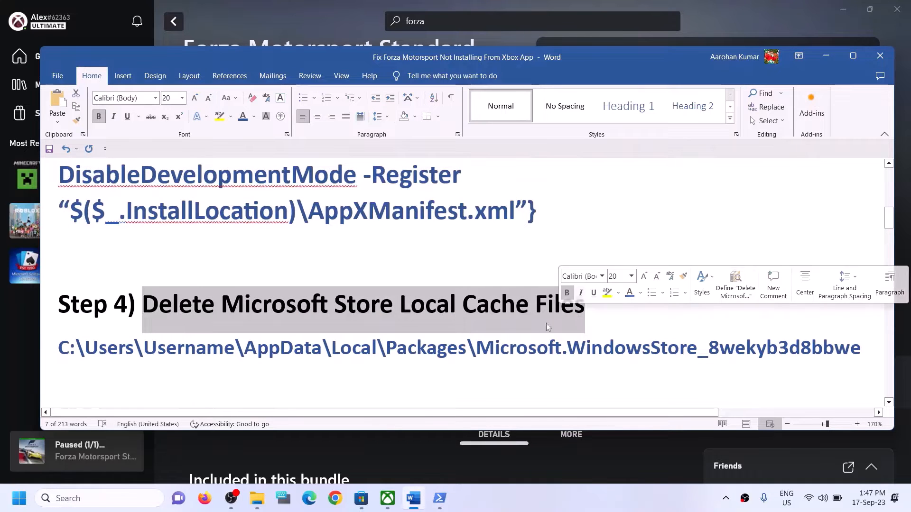
Switch to File Explorer and open the Test user folder inside Users on Local Disk (C:).
left_click(263, 493)
left_click(61, 286)
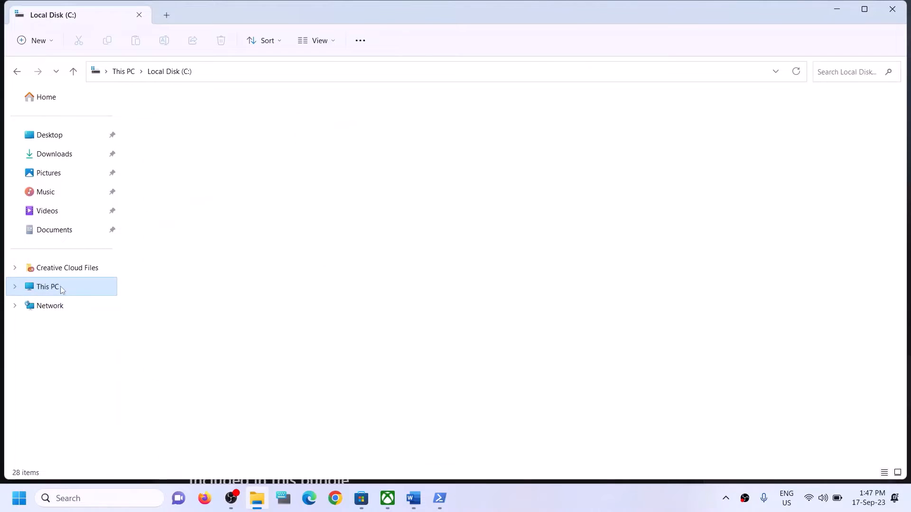
double_click(146, 214)
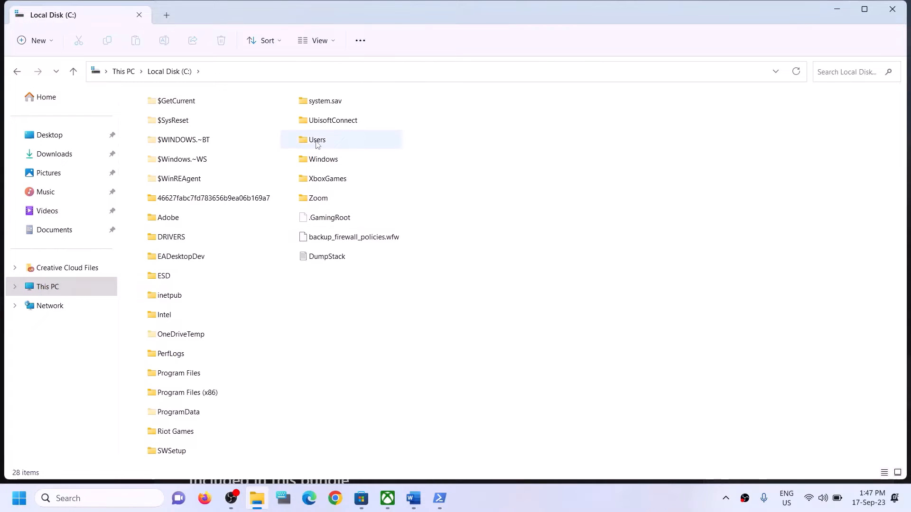
left_click(328, 141)
double_click(326, 141)
left_click(171, 153)
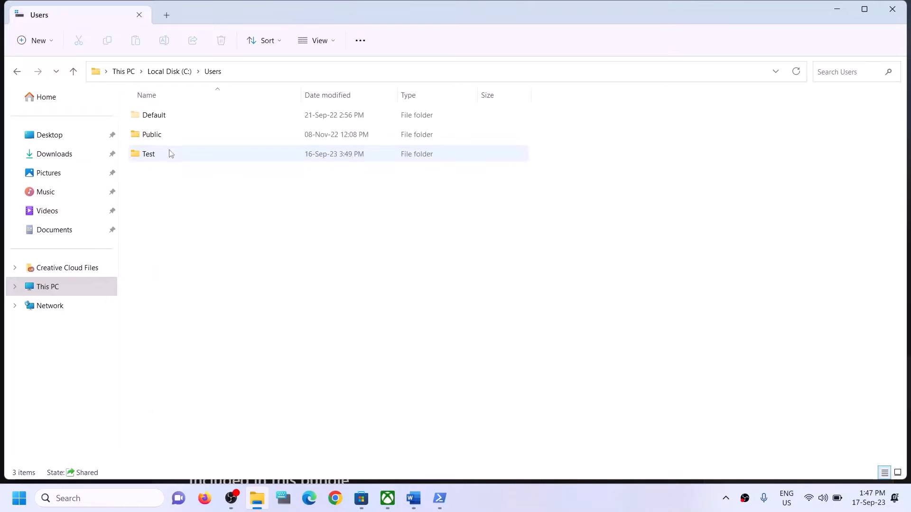
double_click(174, 153)
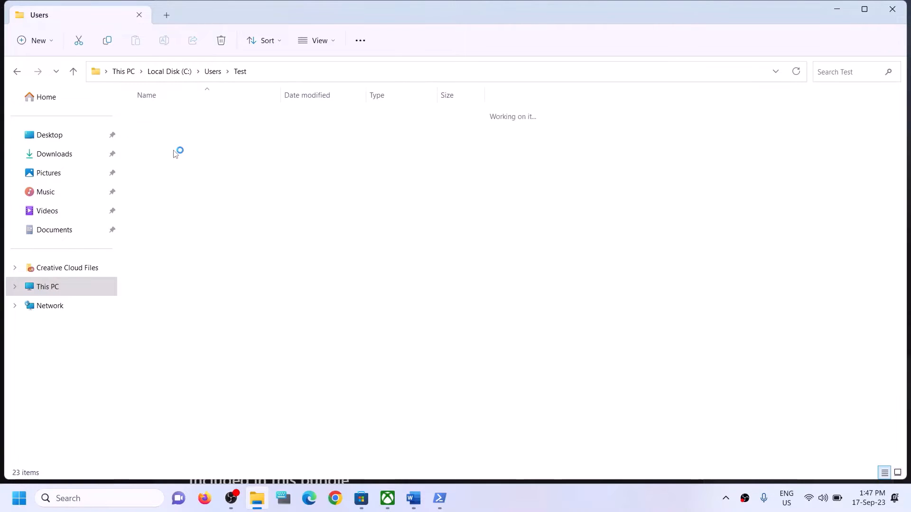
Select the AppData folder and check the Hidden items display option in File Explorer.
left_click(190, 236)
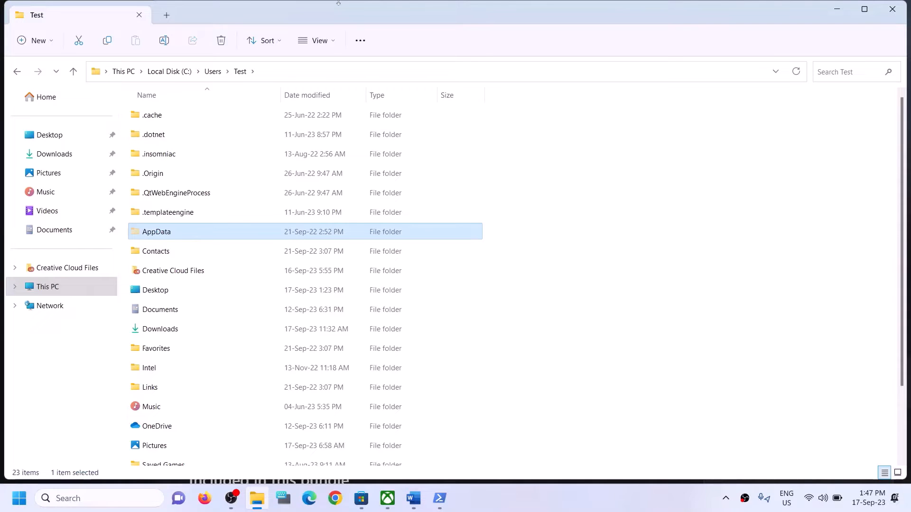
left_click(332, 40)
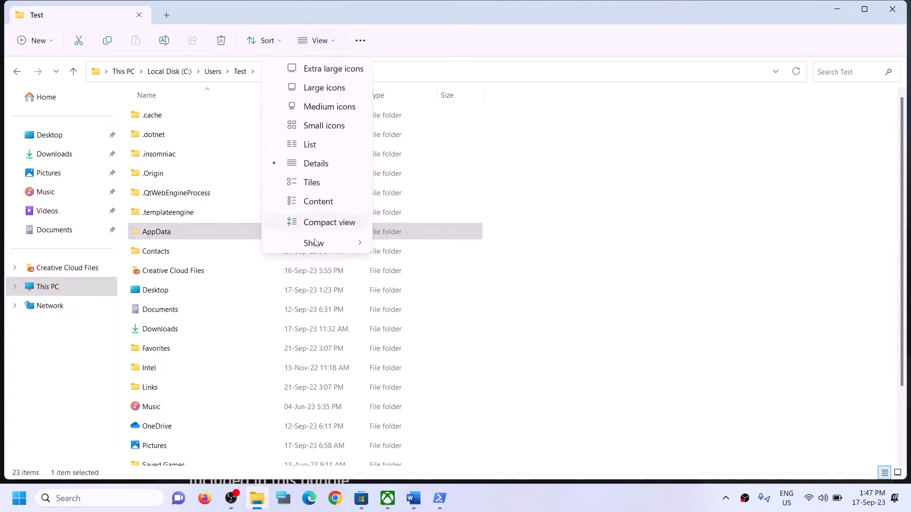
mouse_move(332, 243)
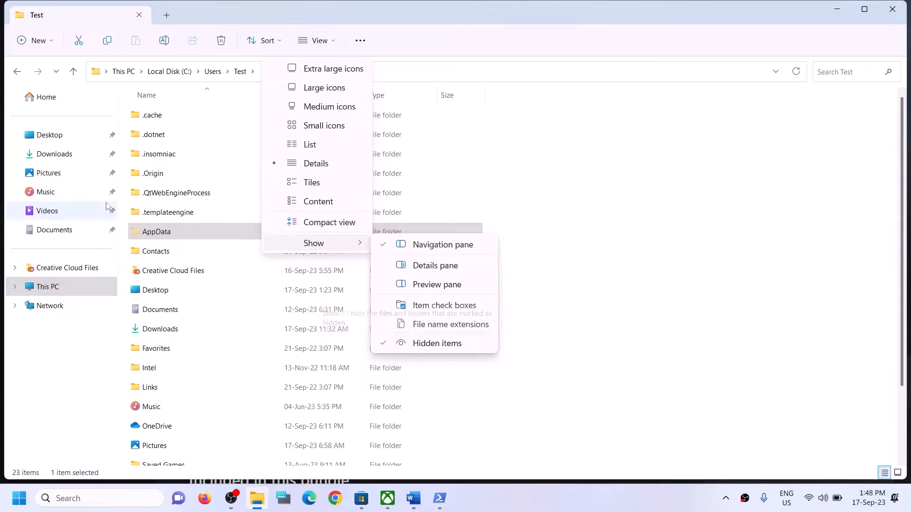
left_click(169, 236)
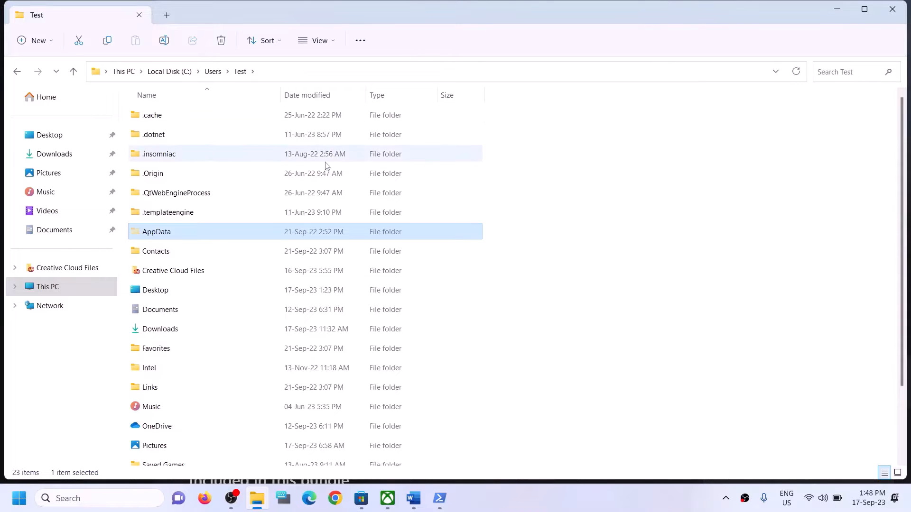
Open the Packages folder inside AppData\Local.
left_click(150, 234)
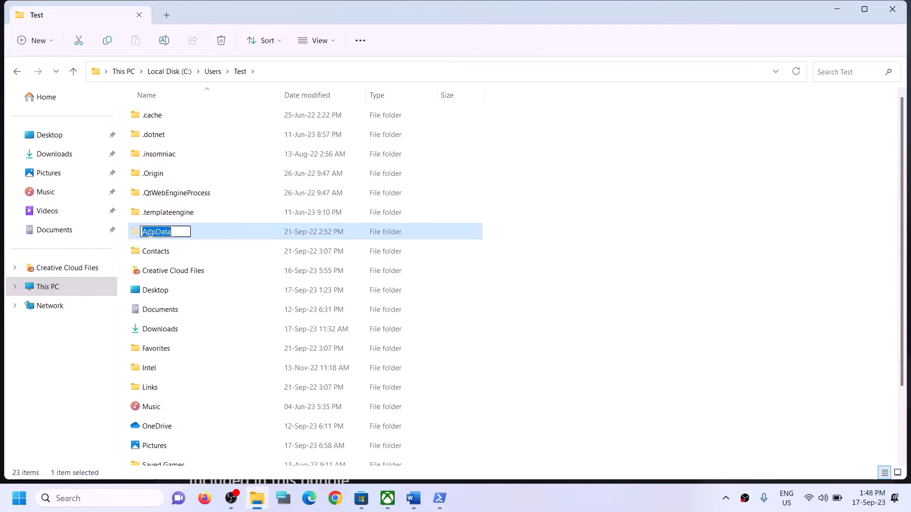
double_click(195, 230)
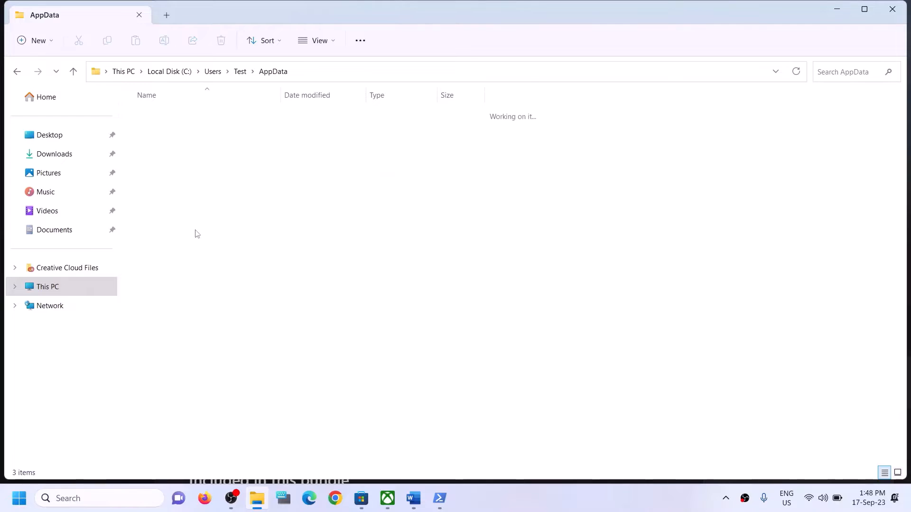
left_click(193, 115)
double_click(194, 116)
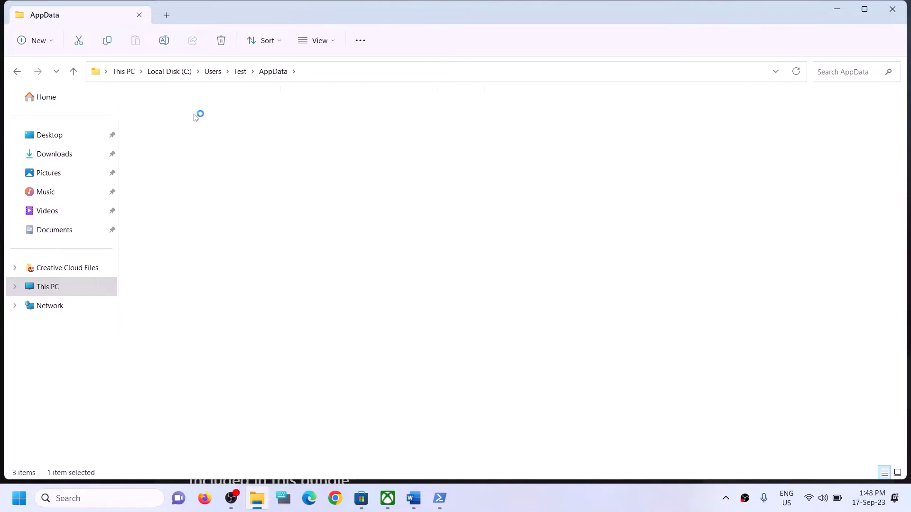
left_click(183, 216)
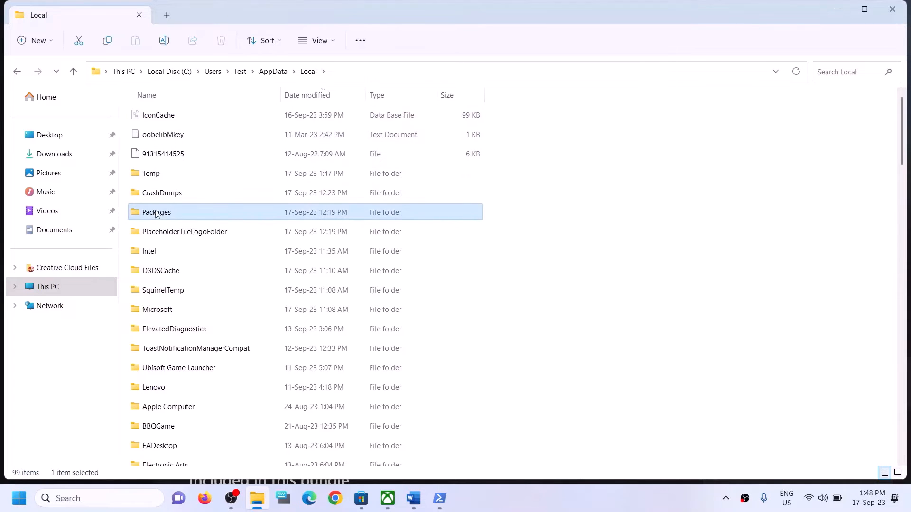
double_click(184, 218)
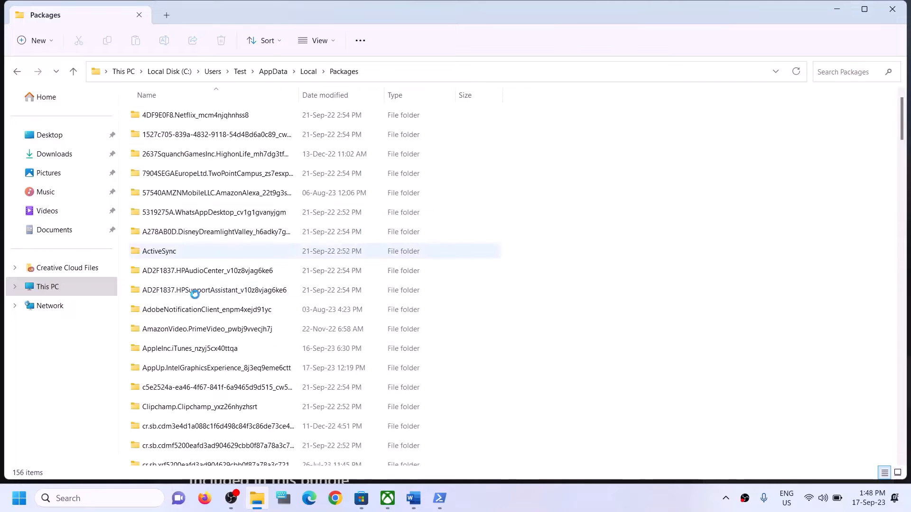
Find the Microsoft.WindowsStore_8wekyb3d8bbwe folder inside Packages and open it.
left_click(192, 292)
scroll(209, 318, "down", 20)
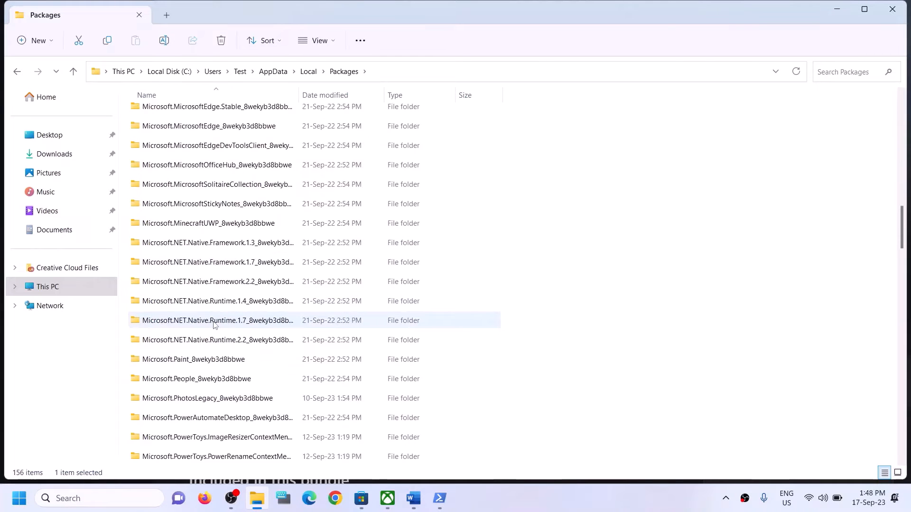
scroll(214, 324, "down", 15)
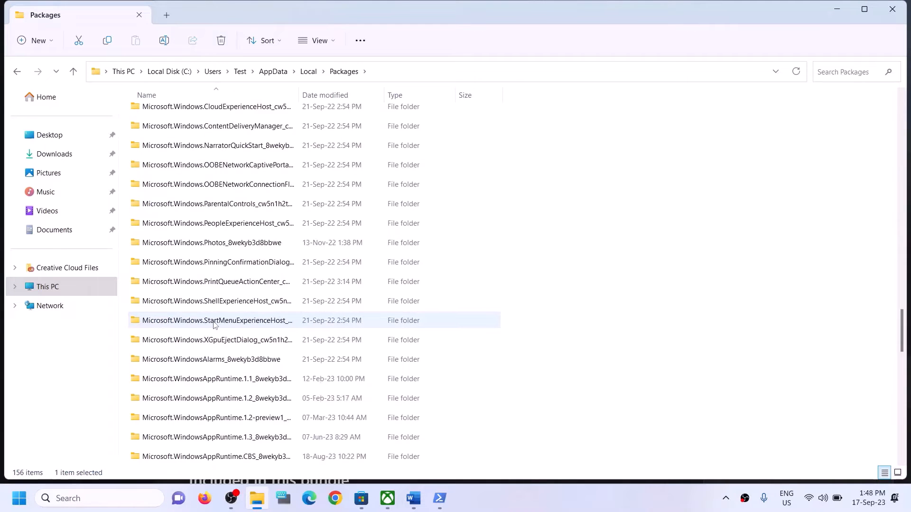
scroll(216, 324, "down", 4)
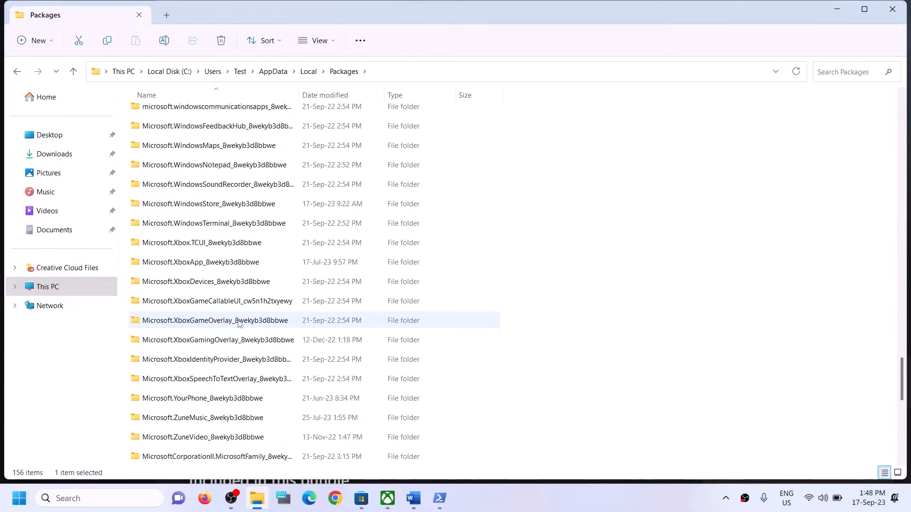
scroll(238, 323, "up", 2)
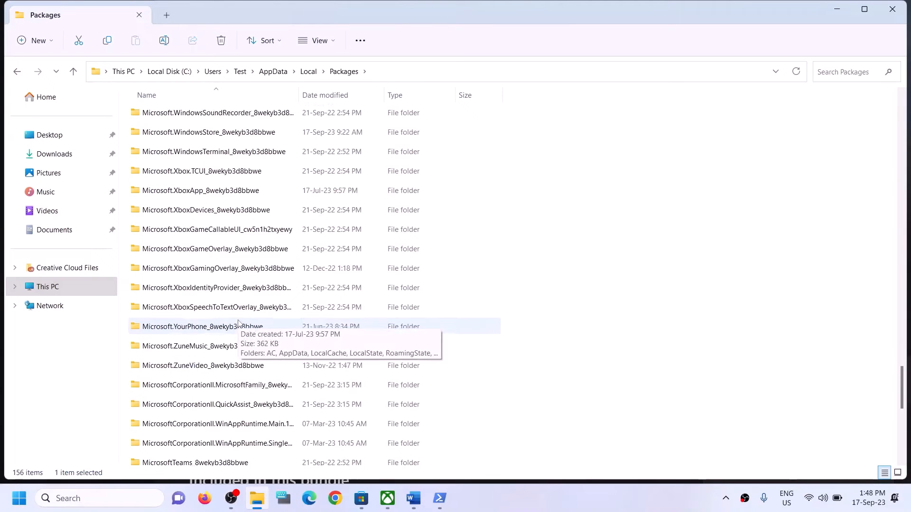
scroll(238, 323, "down", 2)
scroll(239, 323, "down", 4)
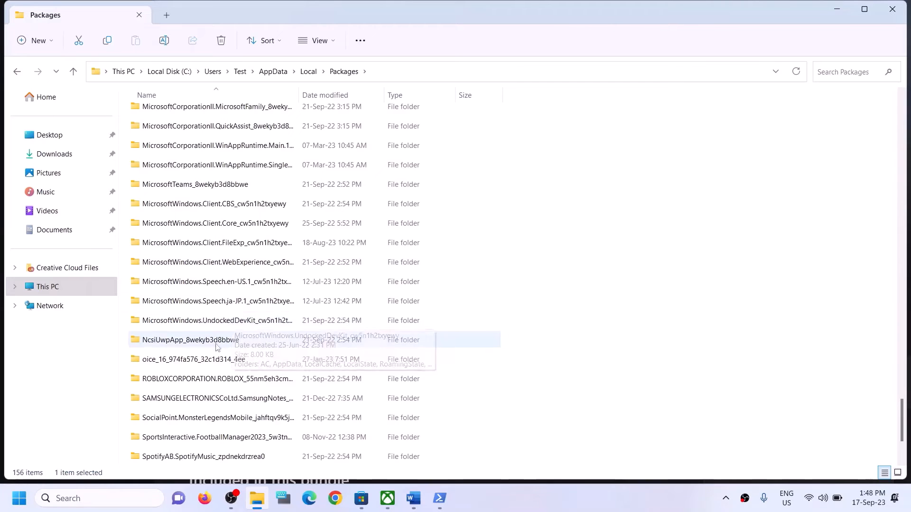
scroll(221, 380, "down", 1)
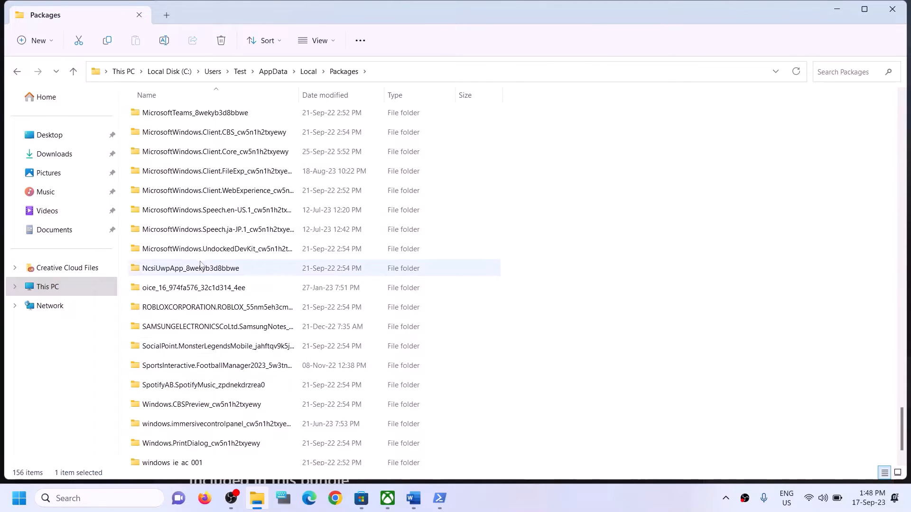
scroll(240, 209, "up", 2)
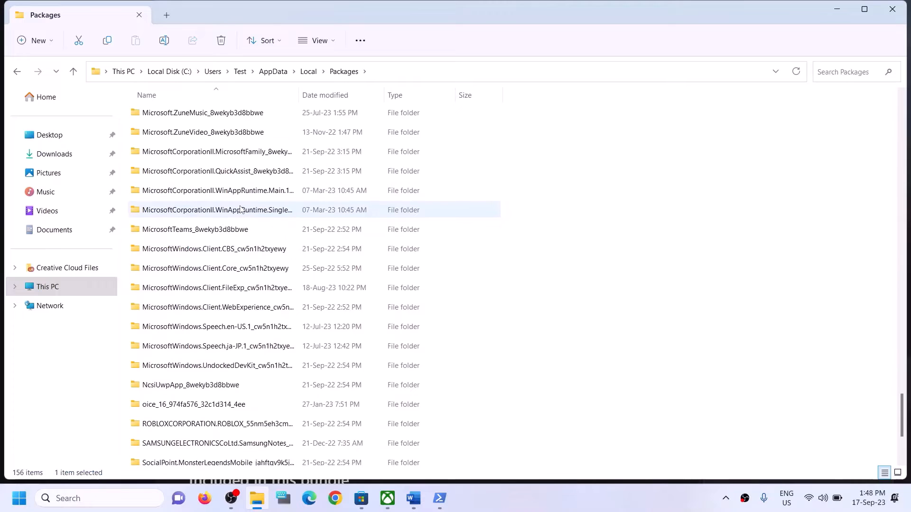
left_click(231, 367)
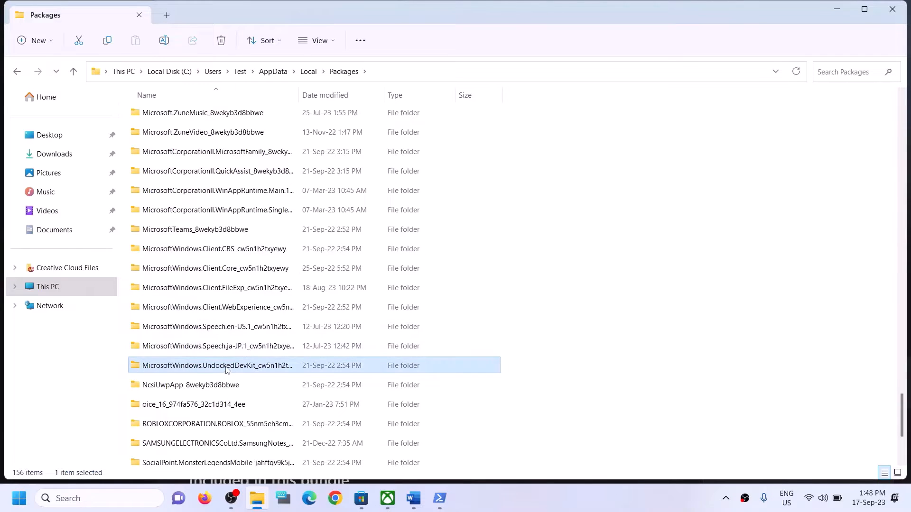
left_click(226, 246)
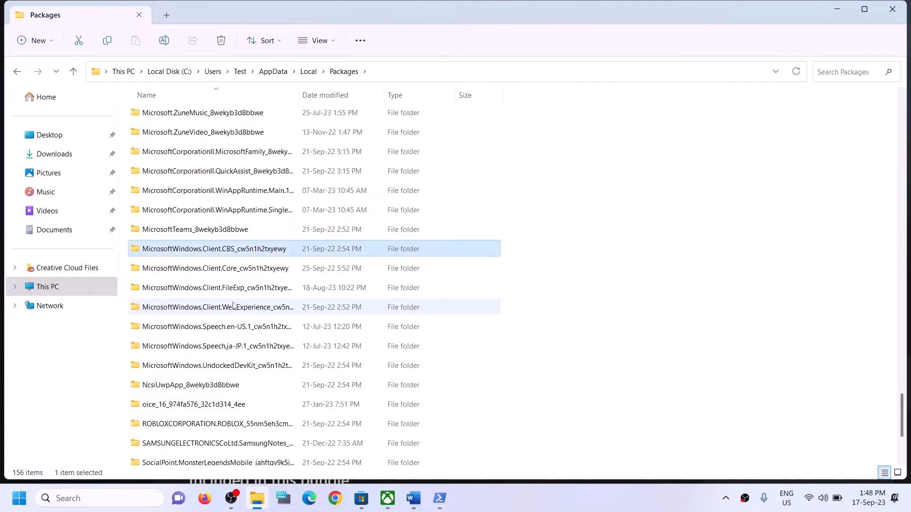
left_click(232, 305)
left_click(237, 336)
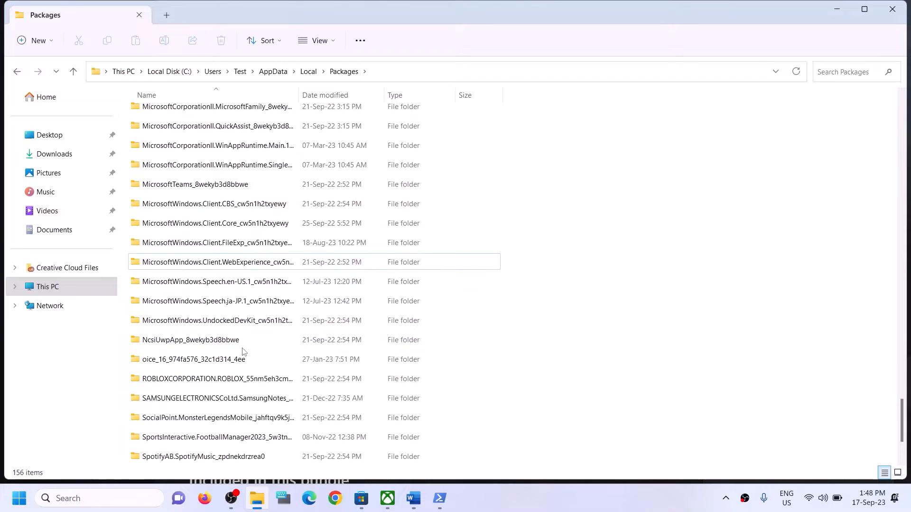
scroll(240, 333, "up", 1)
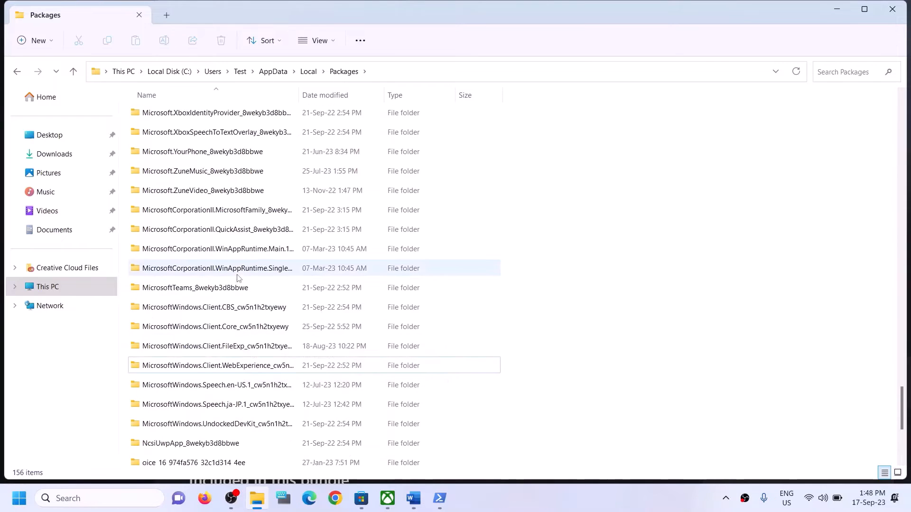
scroll(236, 250, "up", 1)
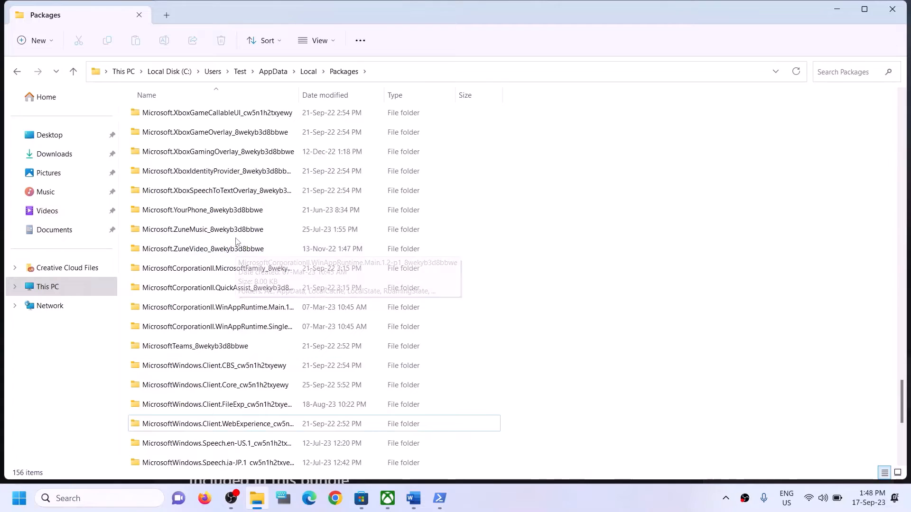
scroll(236, 246, "up", 4)
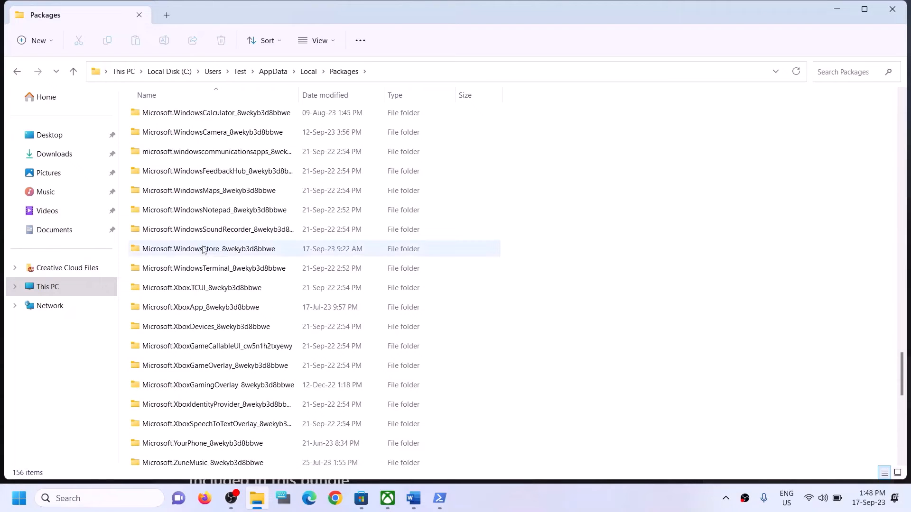
left_click(236, 247)
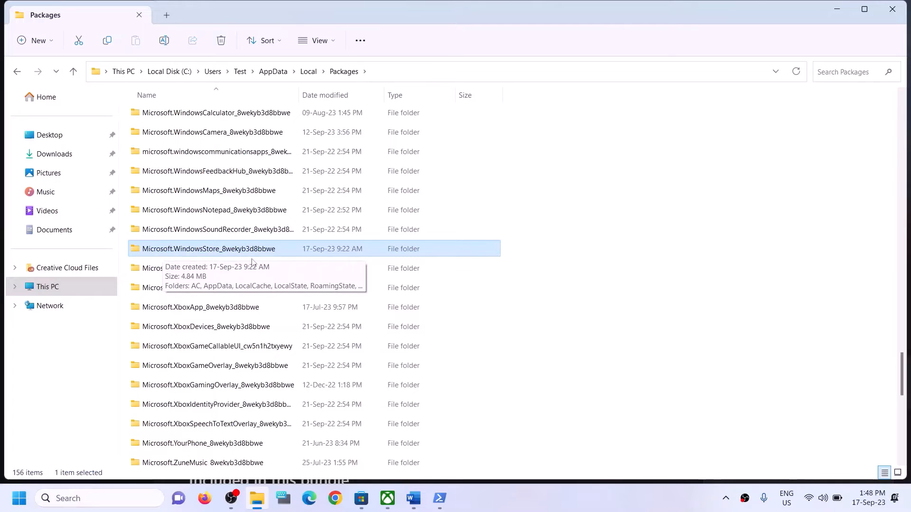
double_click(190, 251)
Try to delete the LocalCache folder inside Microsoft.WindowsStore_8wekyb3d8bbwe and close File Explorer.
left_click(155, 160)
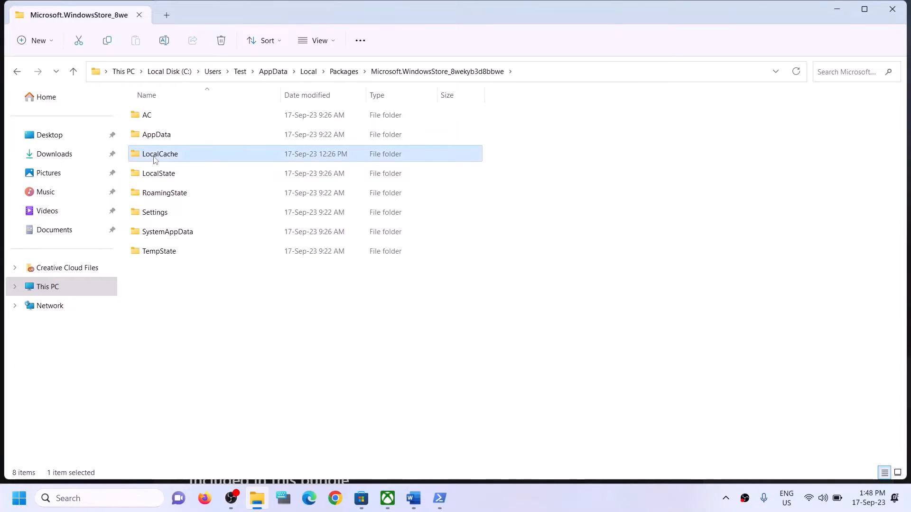
right_click(179, 155)
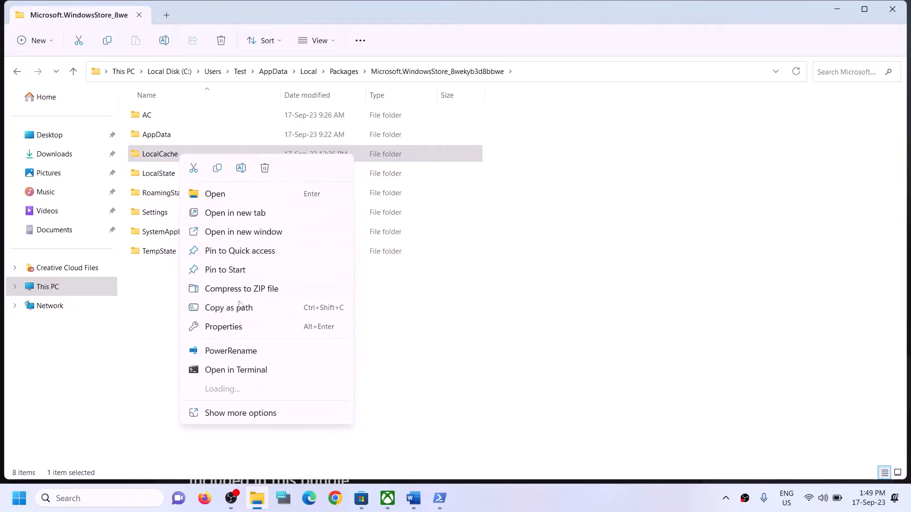
left_click(264, 169)
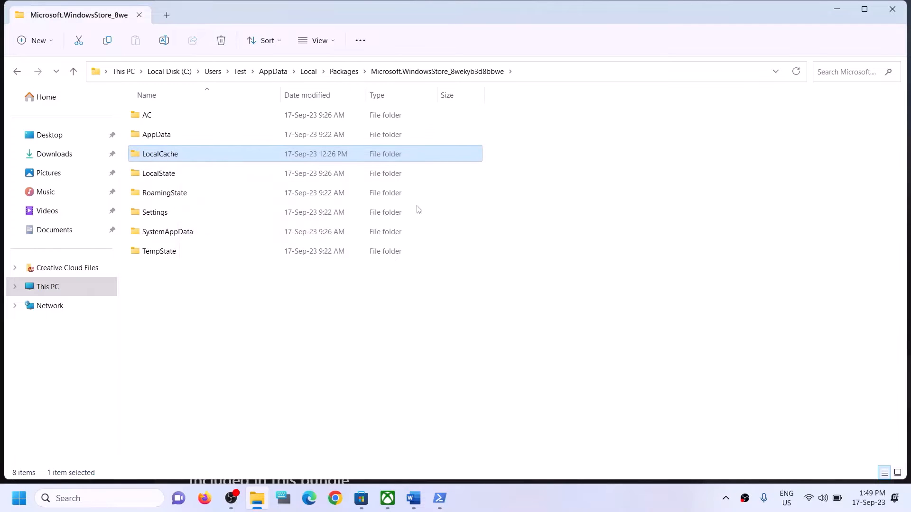
left_click(891, 9)
Highlight the Step 5 heading text "Repair/reset Xbox App/Store" in the Word document.
scroll(187, 330, "down", 3)
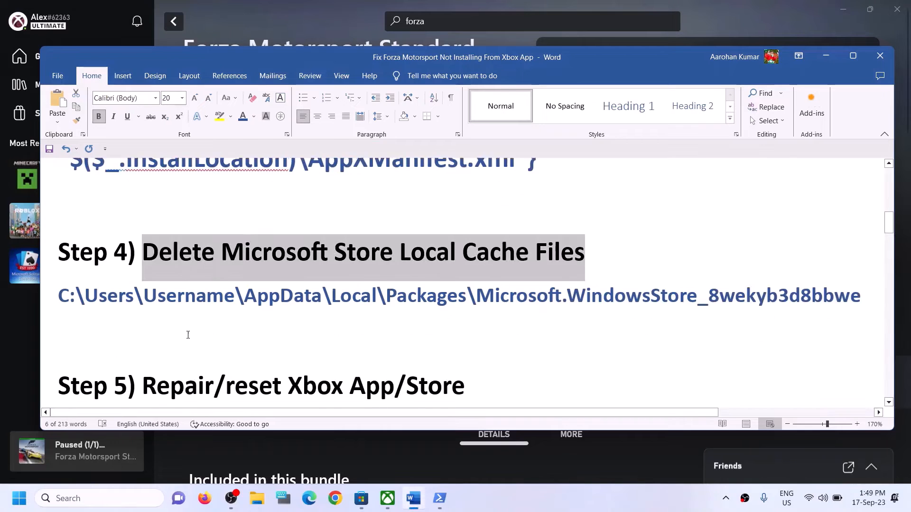
scroll(187, 328, "up", 1)
left_click_drag(187, 329, 421, 355)
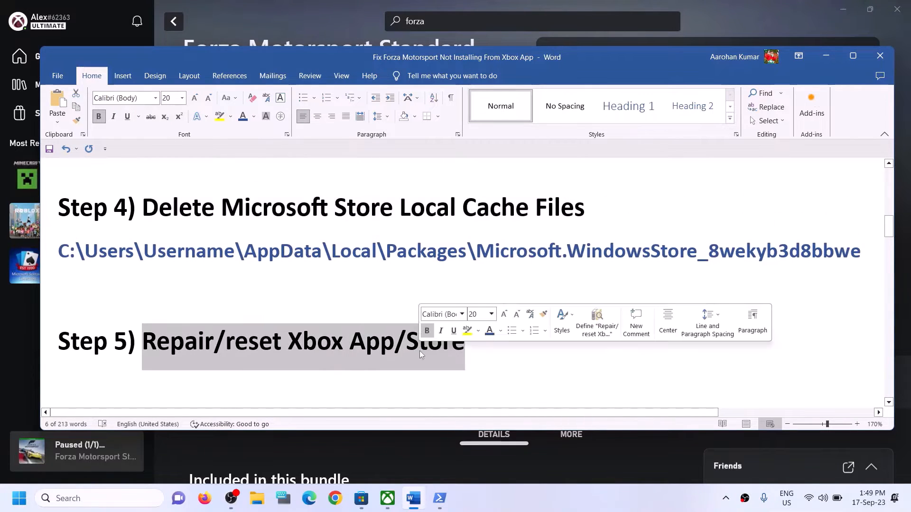
Search Windows for "xbox" and open the app settings of the Xbox app.
left_click(124, 498)
type("xb")
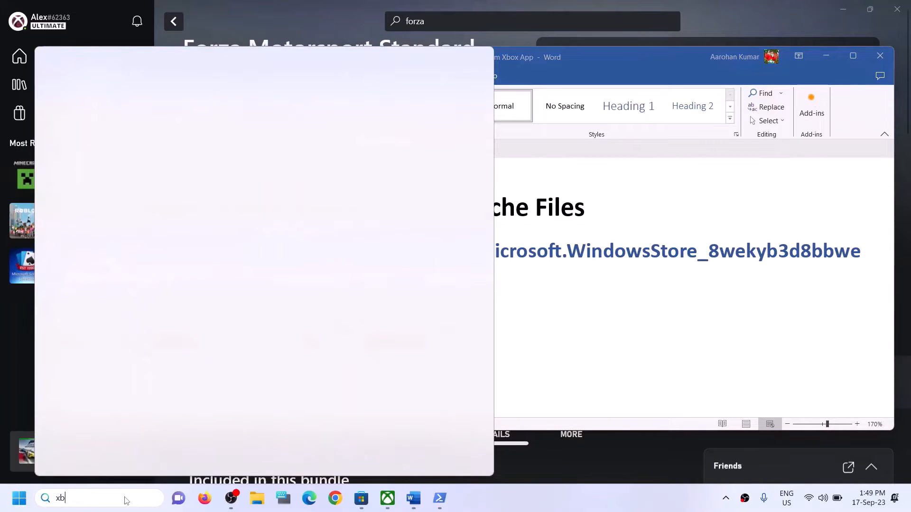
type("ox")
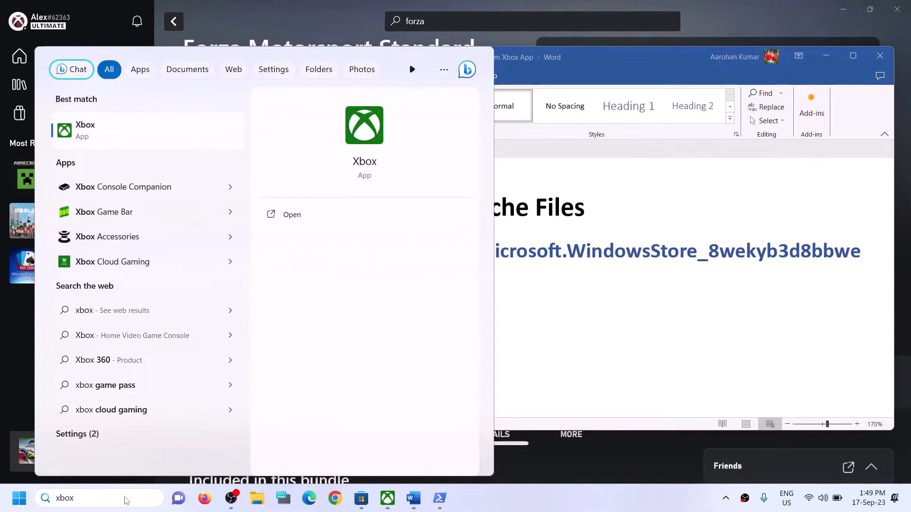
right_click(113, 133)
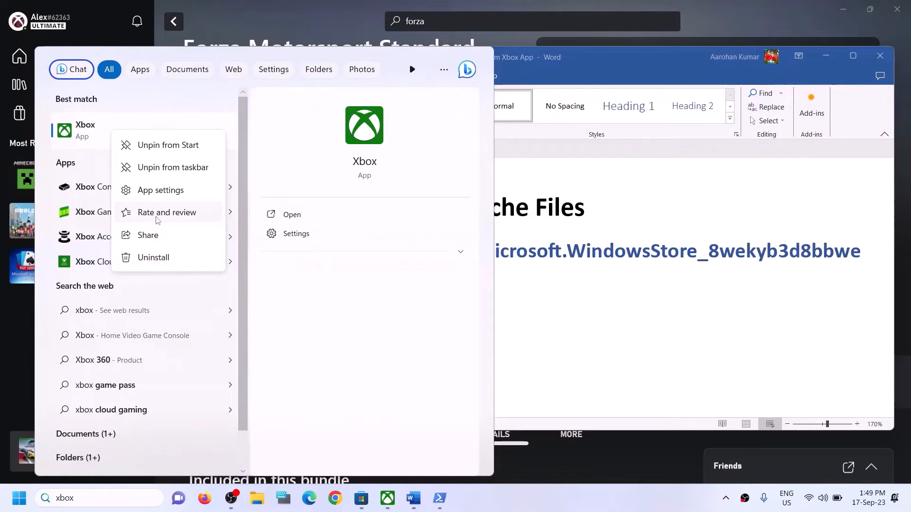
left_click(158, 191)
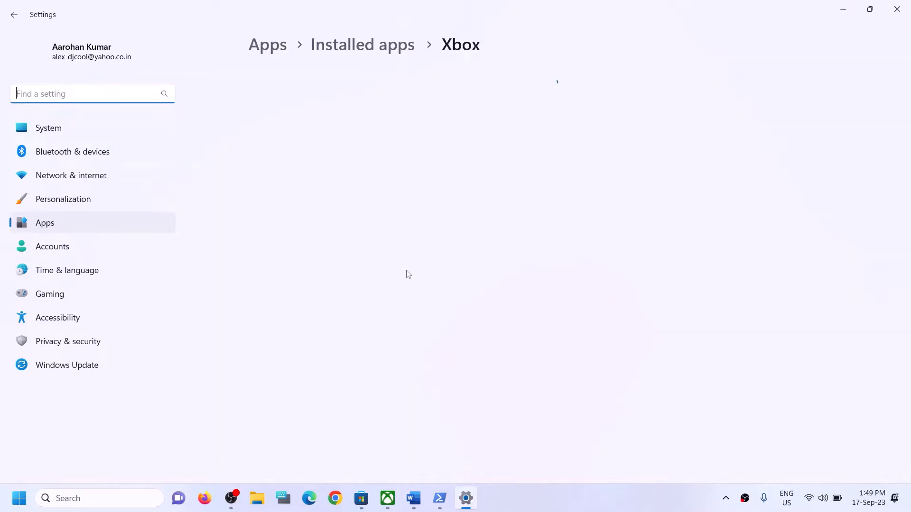
Repair the Xbox app, then reset it and confirm deleting its app data.
scroll(427, 289, "down", 4)
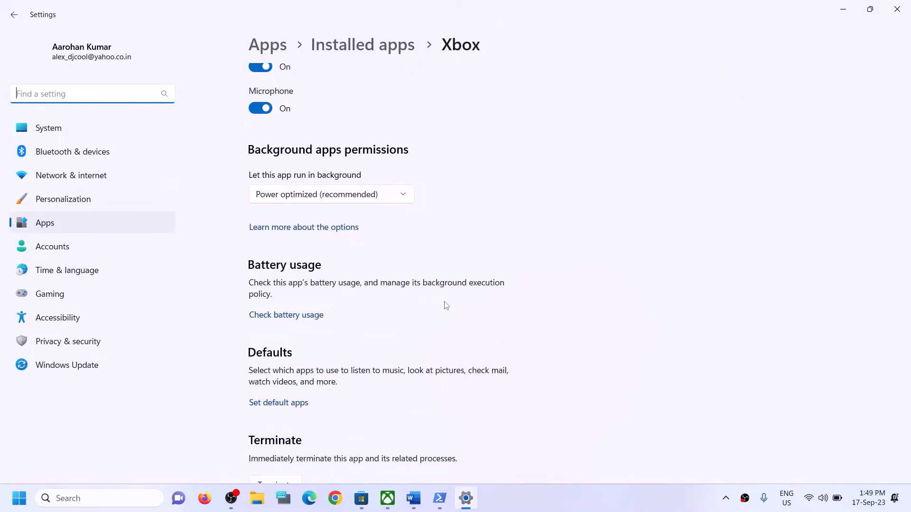
scroll(451, 304, "down", 5)
scroll(360, 244, "up", 3)
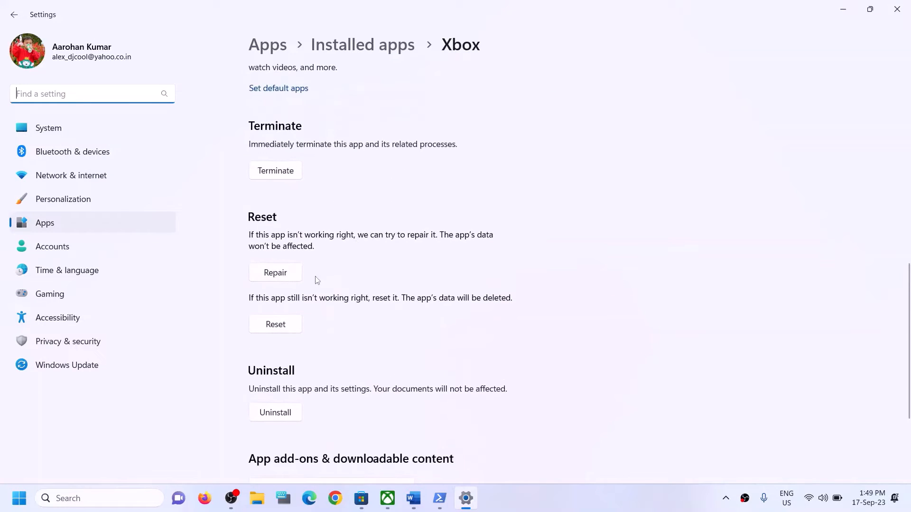
left_click(280, 275)
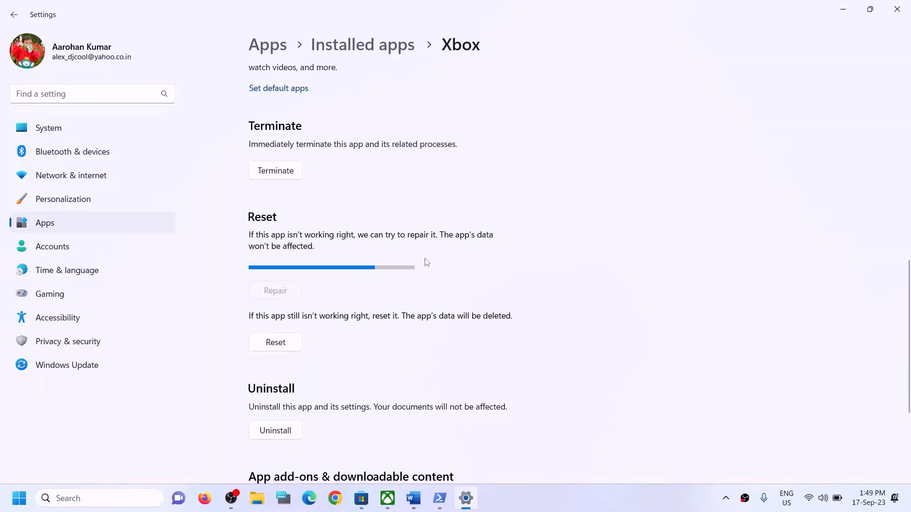
left_click(279, 333)
left_click(329, 290)
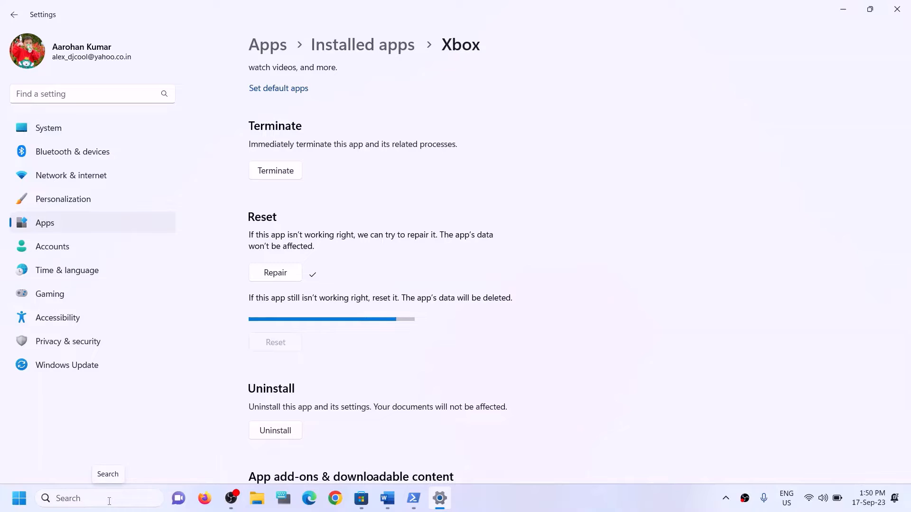
Search Windows for "store" and open the app settings of Microsoft Store.
left_click(109, 498)
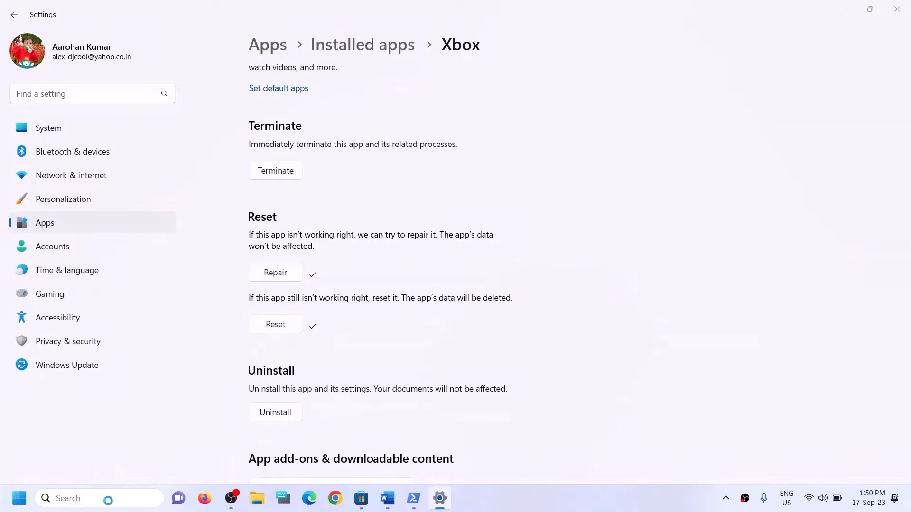
type("store")
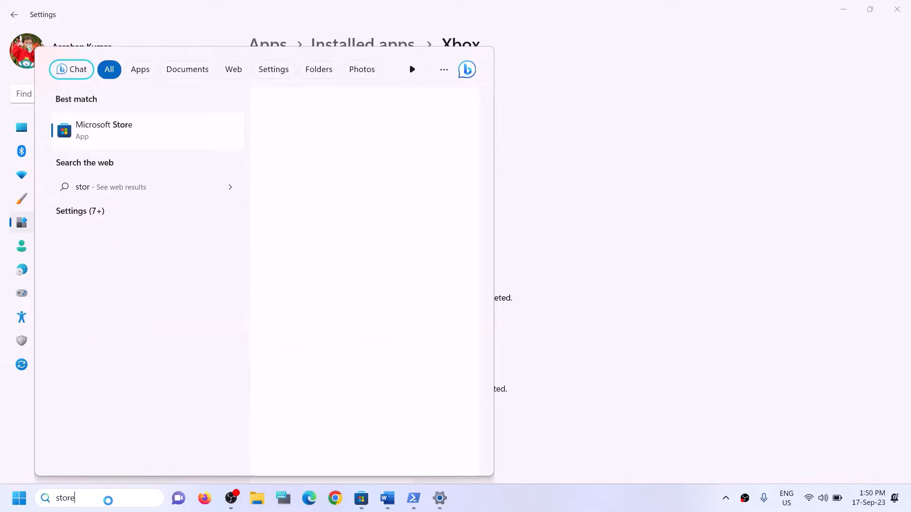
right_click(141, 146)
left_click(171, 203)
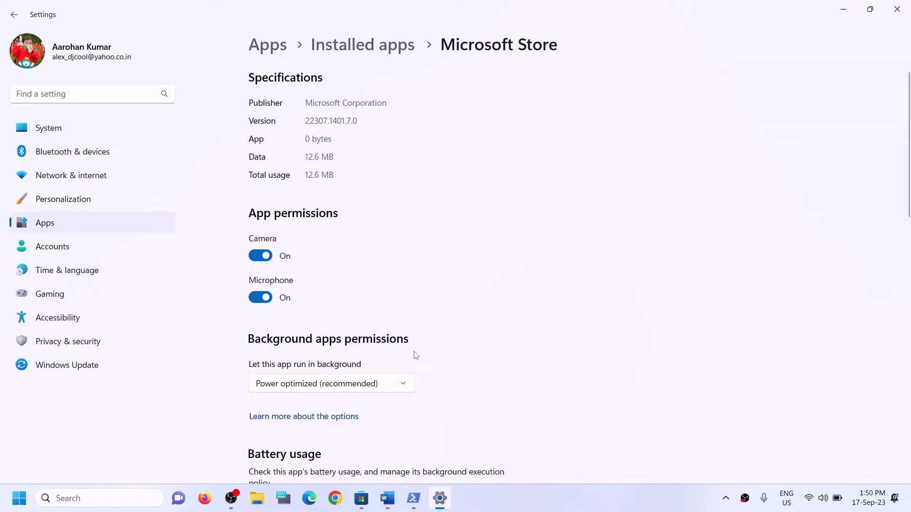
Repair the Microsoft Store app, then reset it and confirm the reset.
scroll(399, 354, "down", 10)
left_click(278, 289)
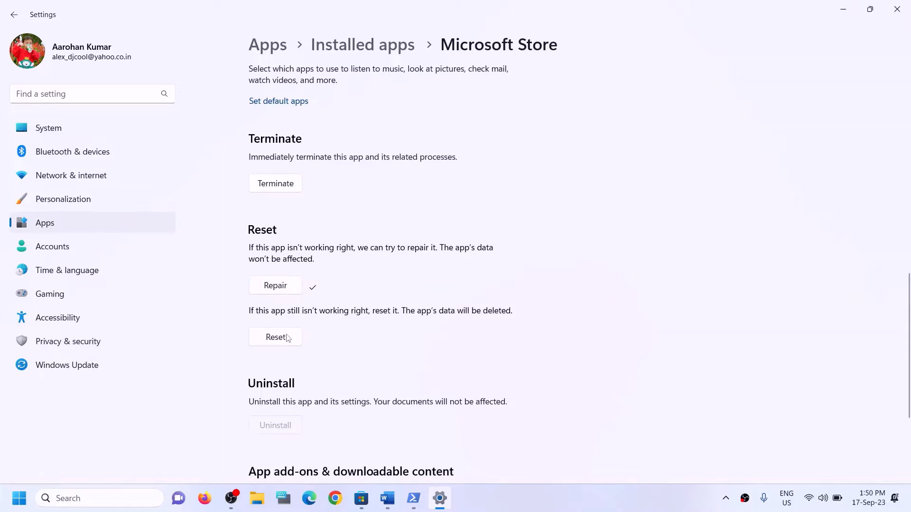
left_click(286, 343)
left_click(338, 306)
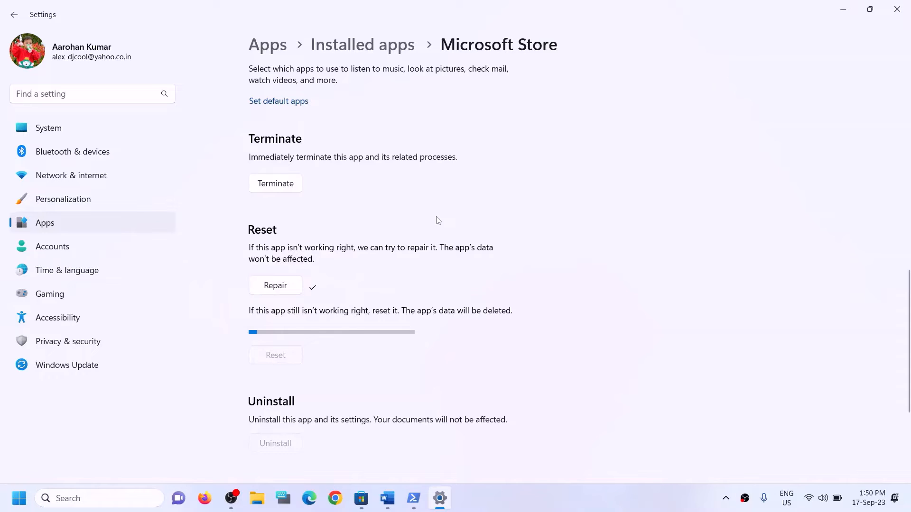
Switch to the Word document and highlight the Step 5 heading, then the Step 6 heading text "Update Xbox App/Store from store library".
left_click(396, 500)
left_click_drag(142, 343, 465, 344)
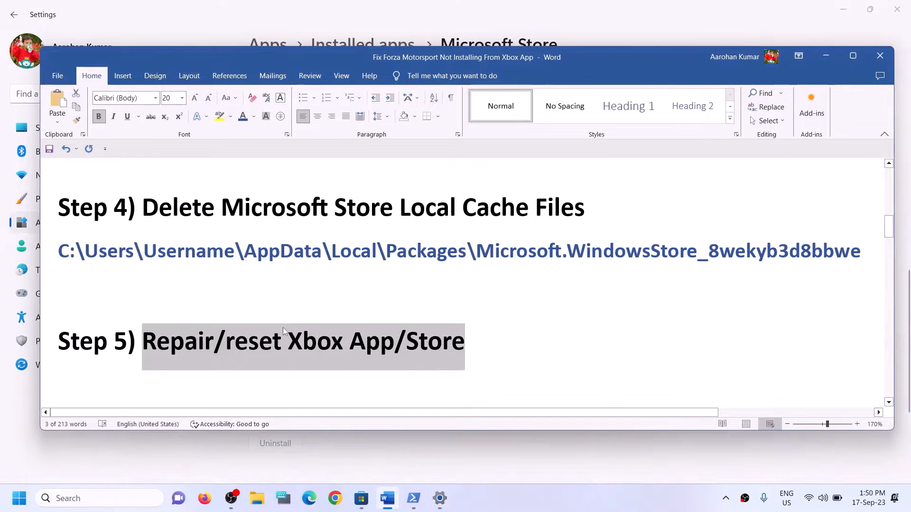
scroll(284, 328, "down", 2)
left_click_drag(141, 339, 575, 341)
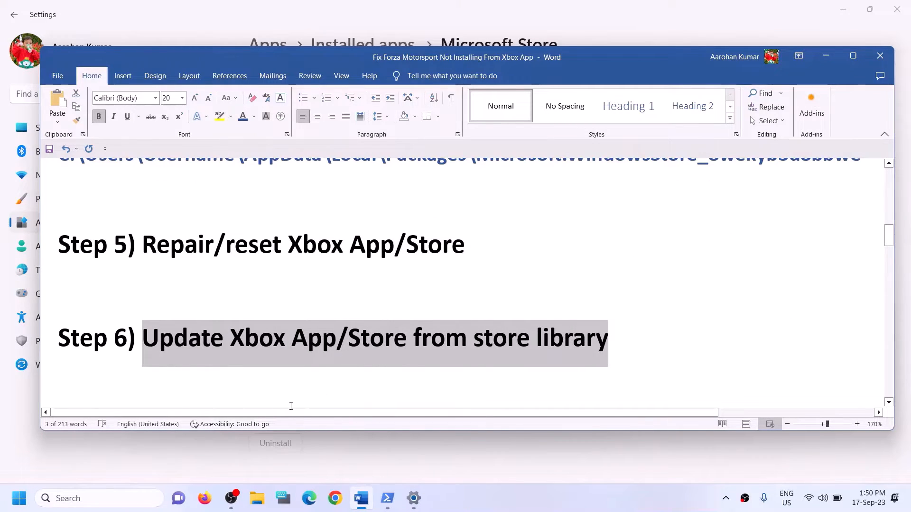
Search Windows for "store" and launch the Microsoft Store app.
left_click(110, 496)
type("st")
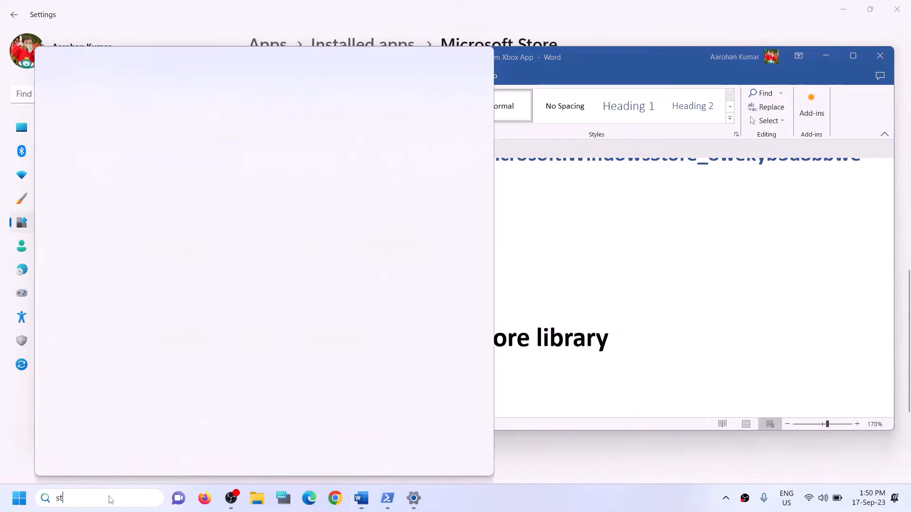
type("ore")
left_click(114, 163)
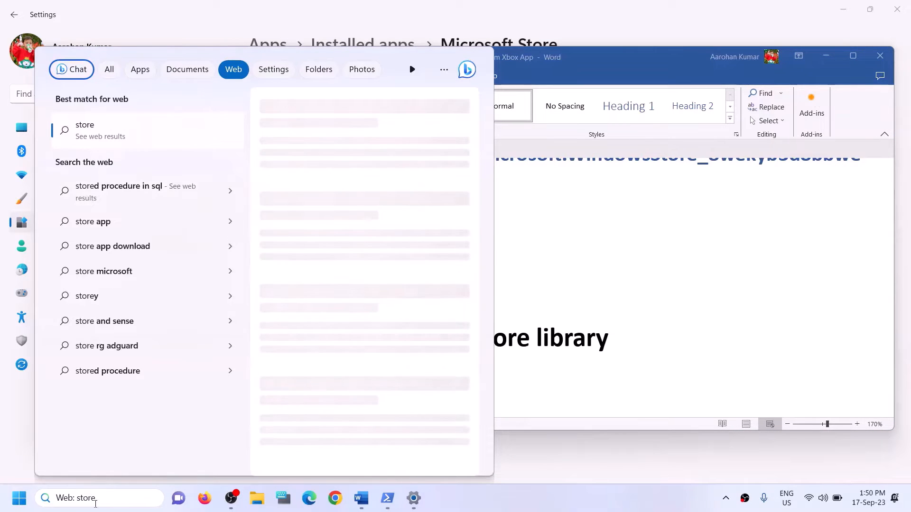
type("sto")
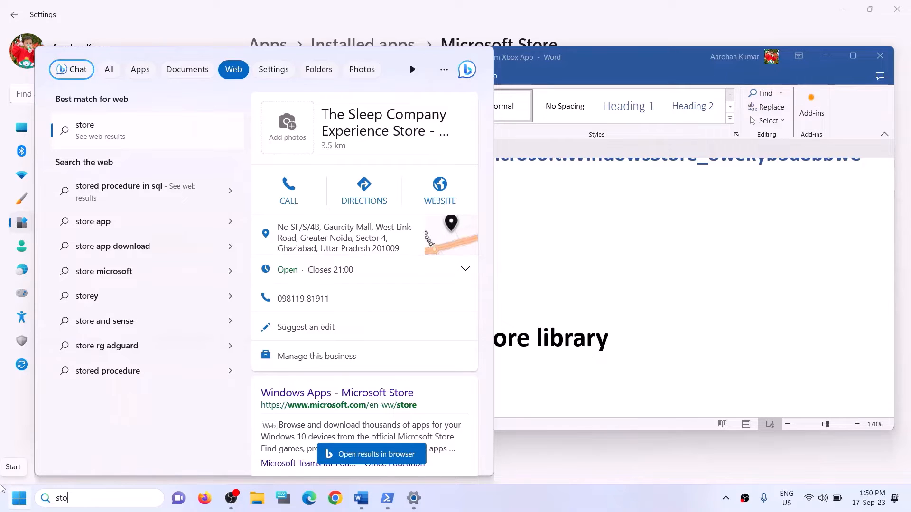
type("re")
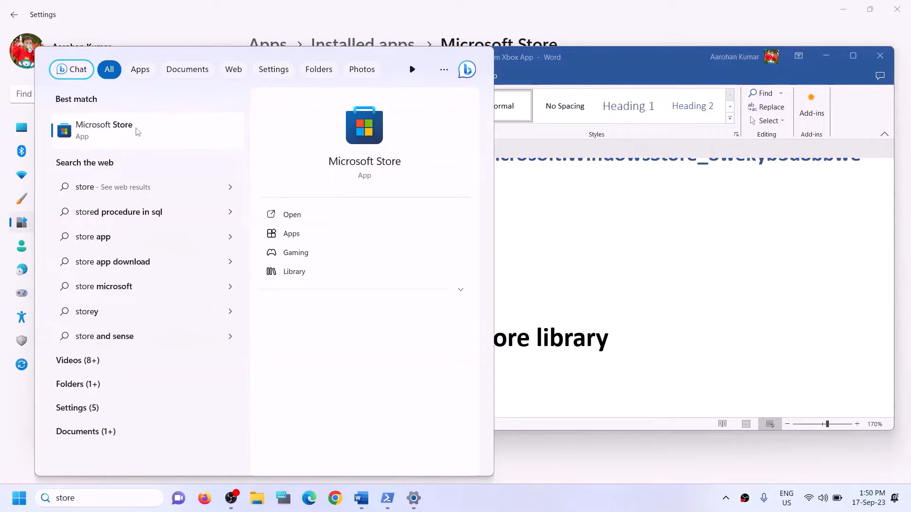
left_click(350, 144)
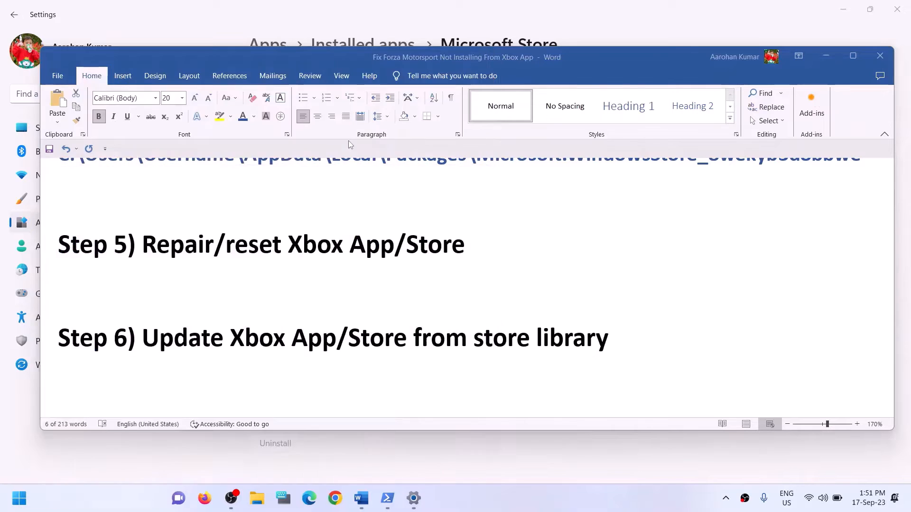
left_click(595, 12)
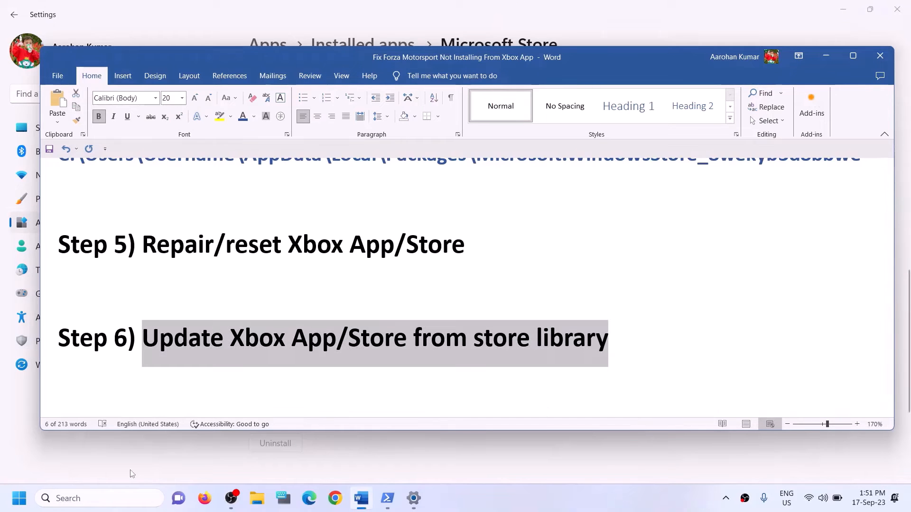
Bring up Microsoft Store maximized, view the updates and downloads in its Library, and close it.
left_click(73, 499)
type("st")
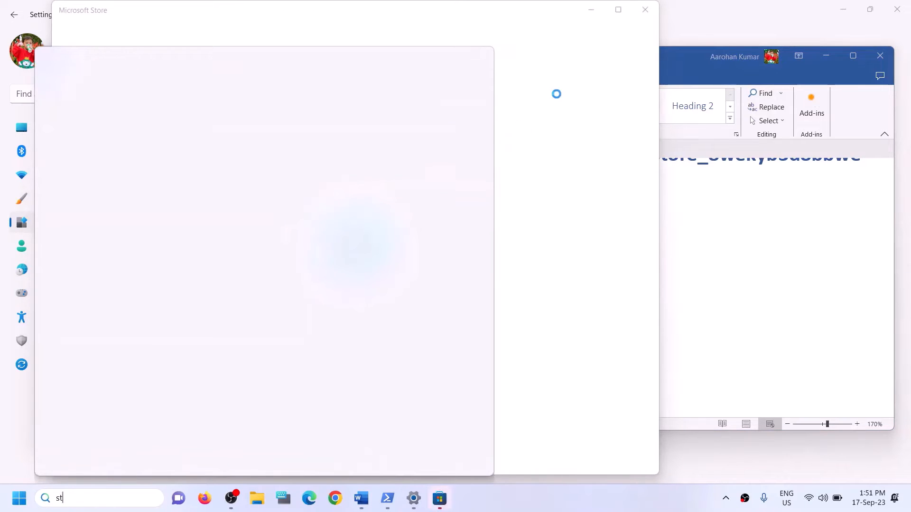
left_click(558, 93)
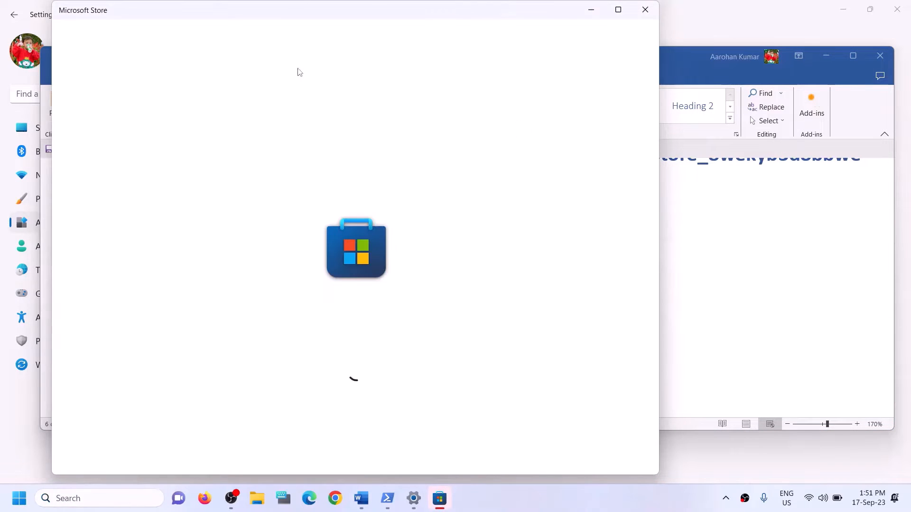
left_click(619, 10)
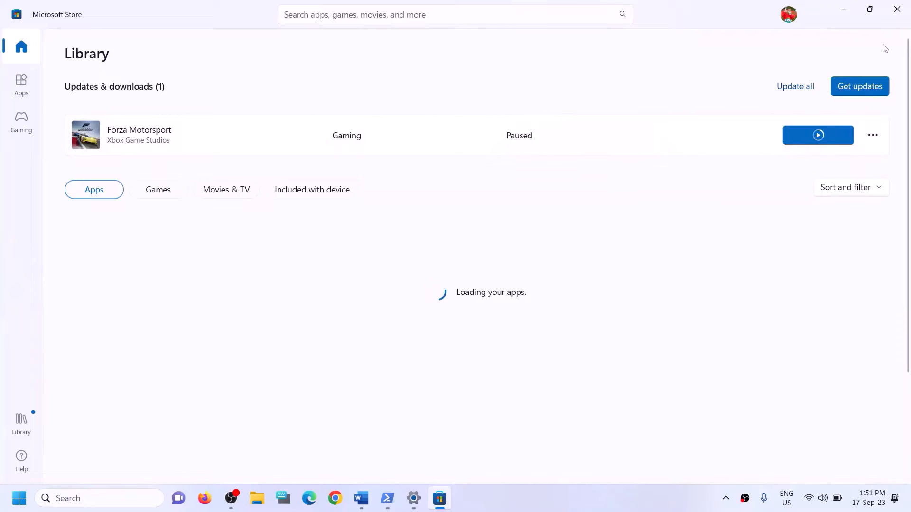
left_click(896, 15)
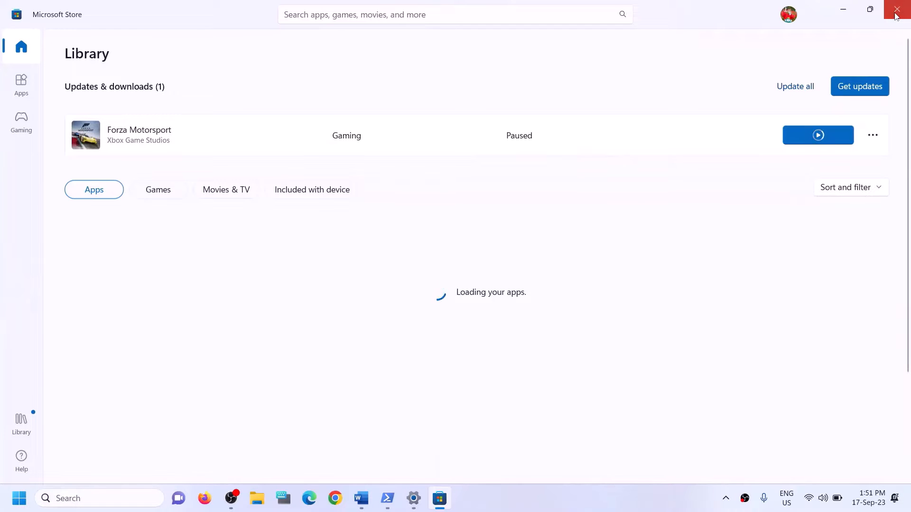
In the Word document, highlight "Xbox identity provider and Gaming services" in the Step 7 heading and copy the Xbox Identity Provider link below it.
scroll(320, 325, "down", 2)
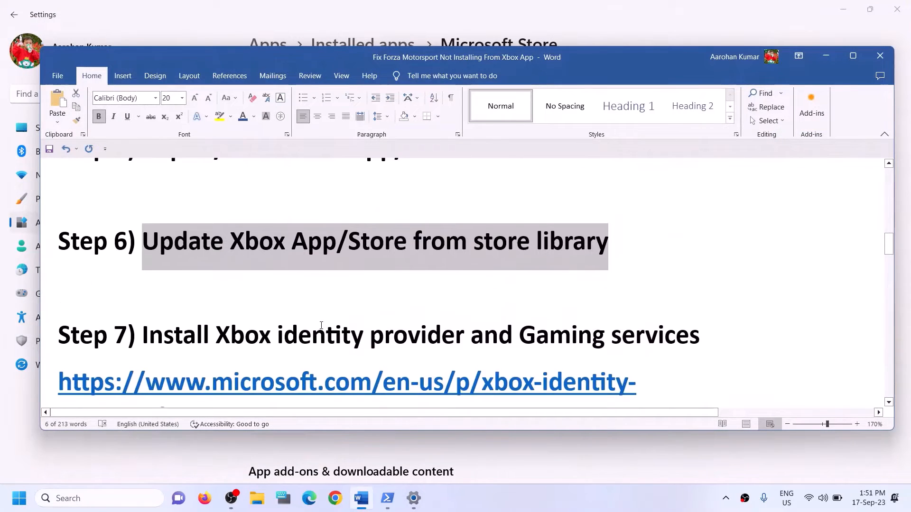
scroll(321, 325, "up", 1)
scroll(321, 325, "down", 2)
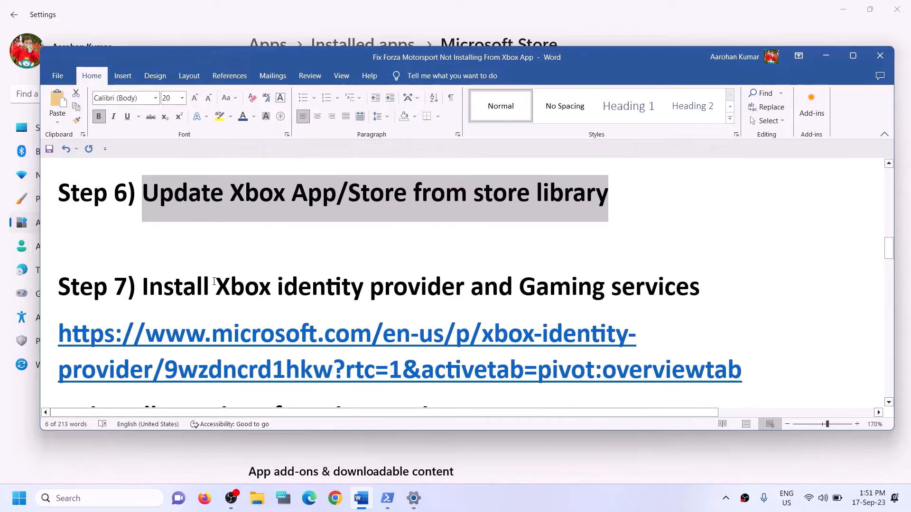
left_click_drag(214, 281, 700, 284)
scroll(285, 289, "down", 1)
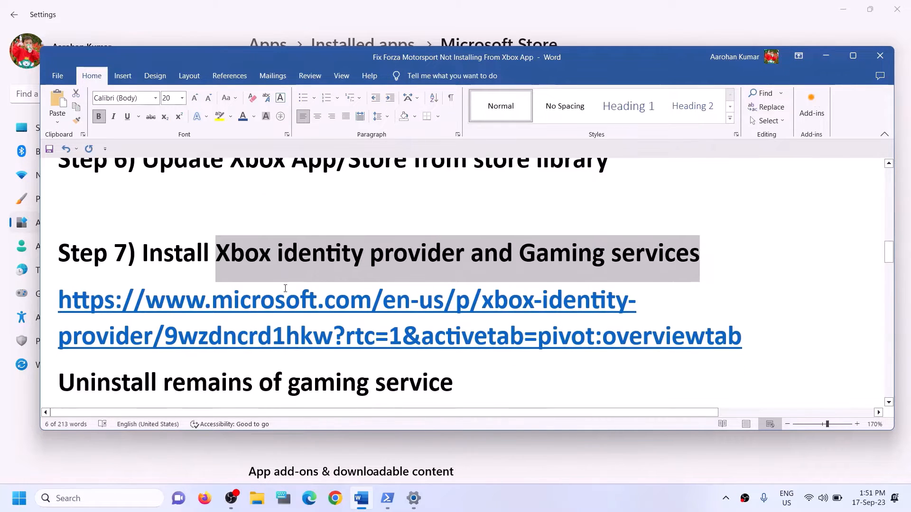
triple_click(762, 331)
key("ctrl+c")
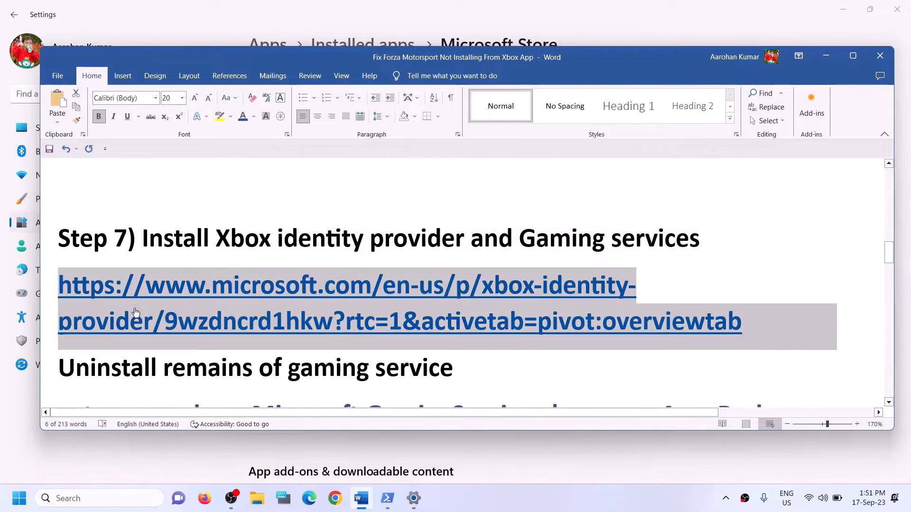
Switch to Chrome and load the copied Xbox Identity Provider link.
left_click(336, 499)
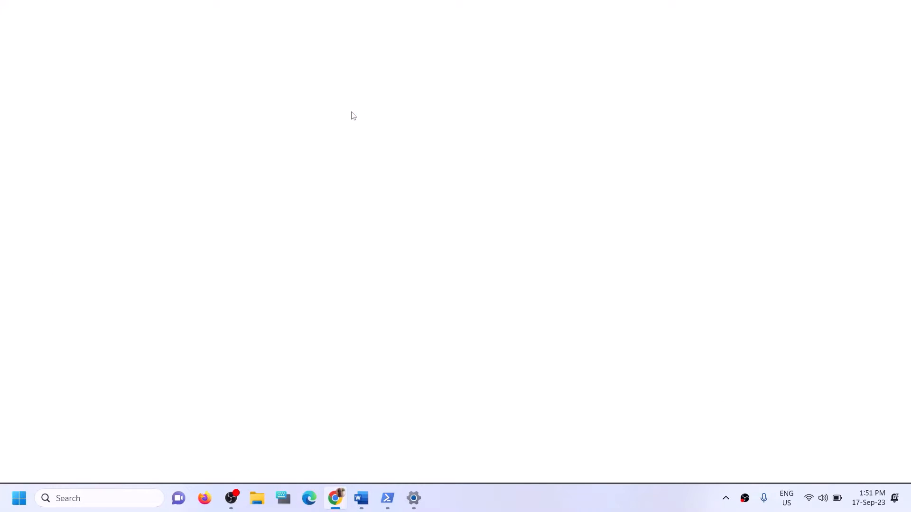
key("ctrl+v")
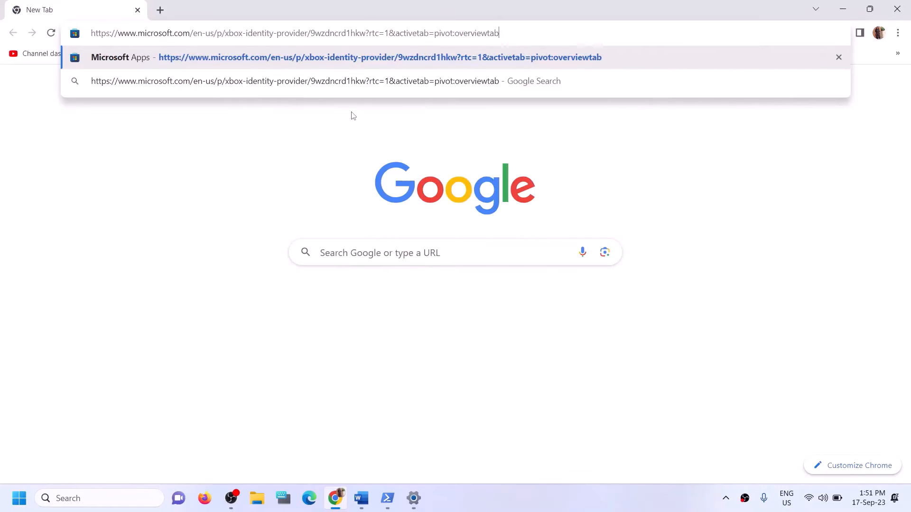
key("Return")
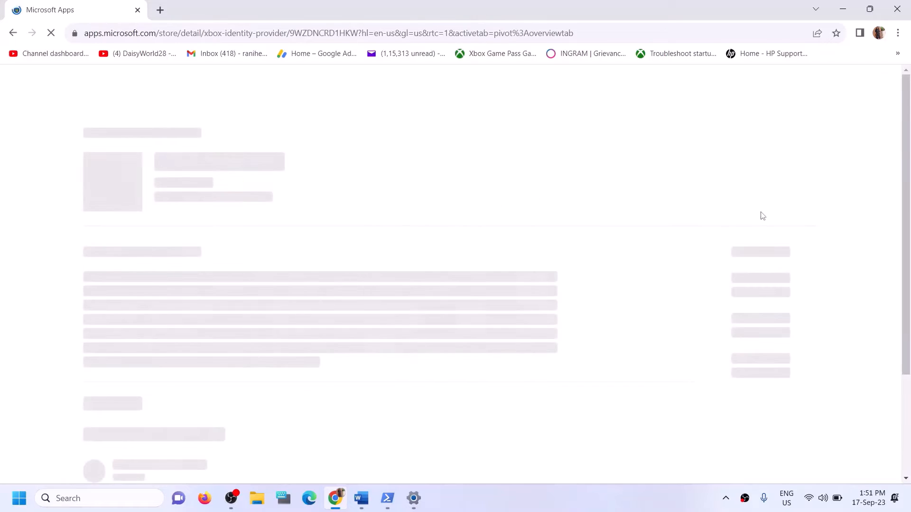
Open the Xbox Identity Provider listing in the Microsoft Store app from its web page, and close the listing.
left_click_drag(186, 172, 288, 178)
left_click(724, 175)
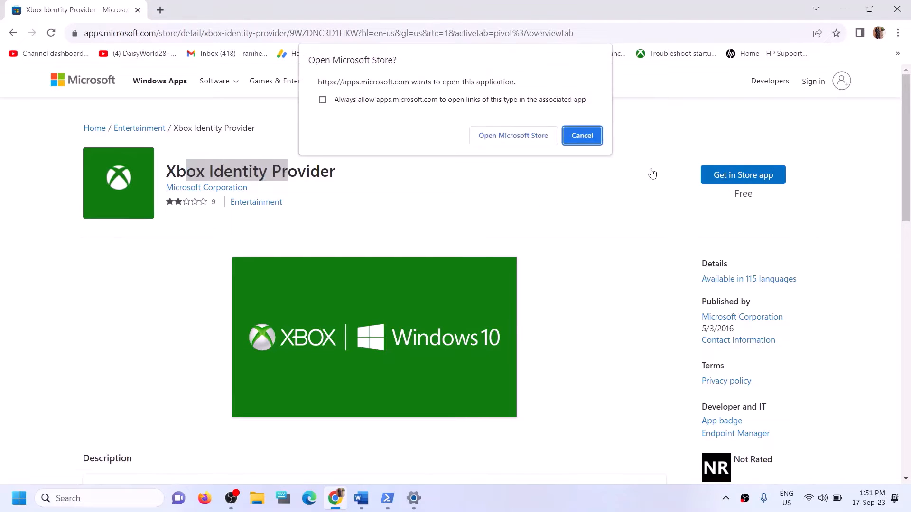
left_click(499, 138)
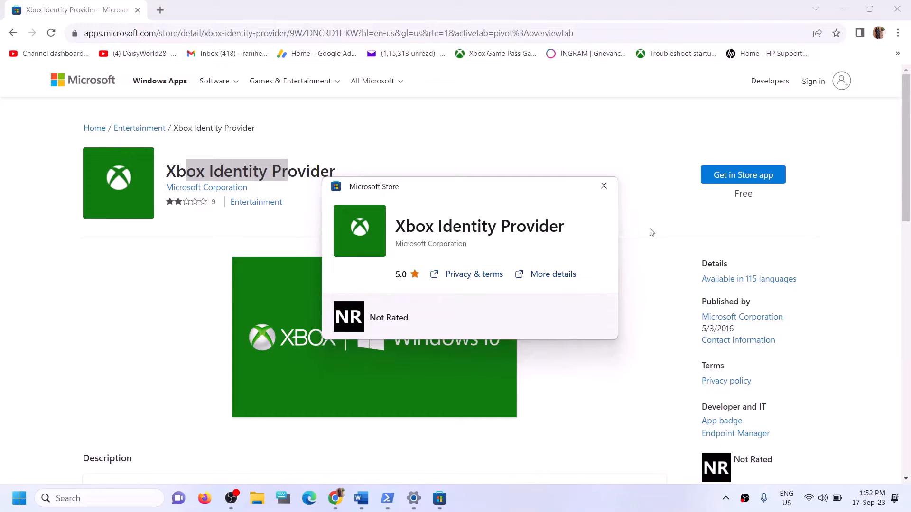
left_click(605, 188)
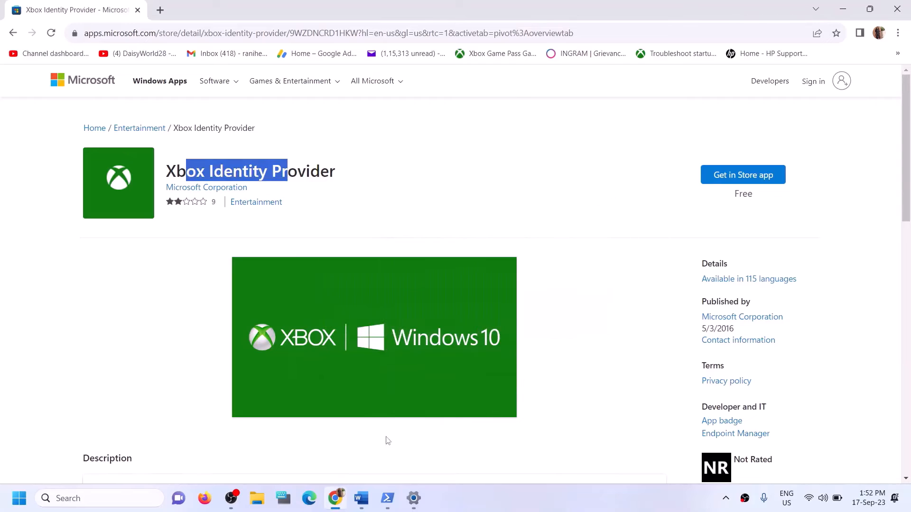
Switch to the Word document and copy the command "get-appxpackage Microsoft.GamingServices | remove-AppxPackage -allusers".
left_click(364, 502)
scroll(350, 382, "down", 3)
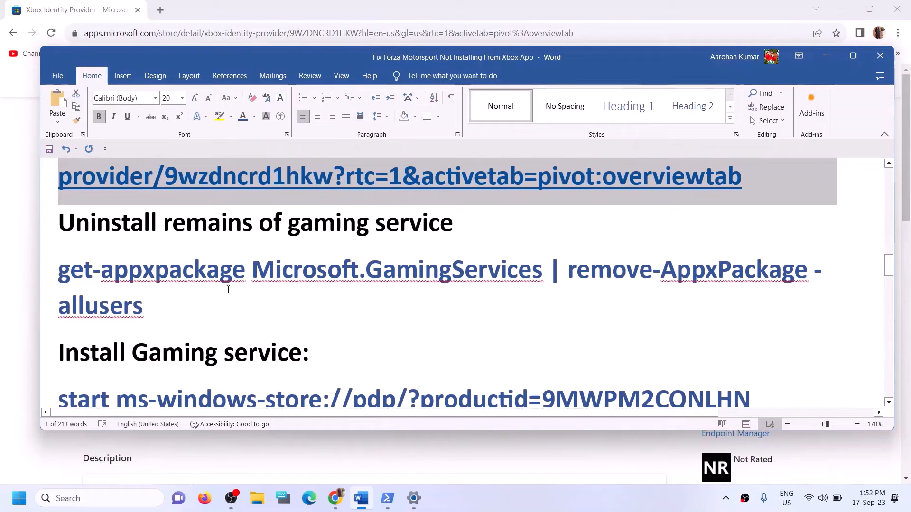
triple_click(171, 301)
right_click(78, 288)
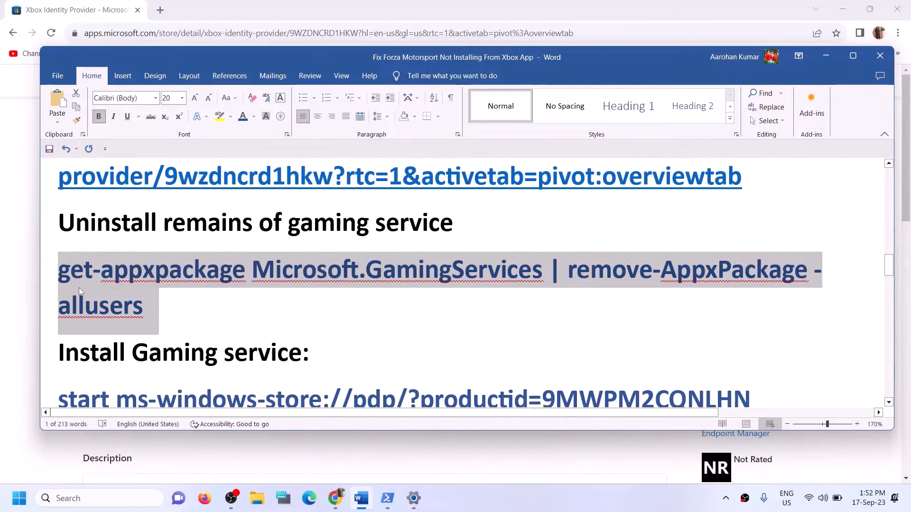
left_click(107, 331)
Search Windows for "powershell", run Windows PowerShell as administrator, and execute the copied Gaming Services removal command.
left_click(125, 498)
type("po")
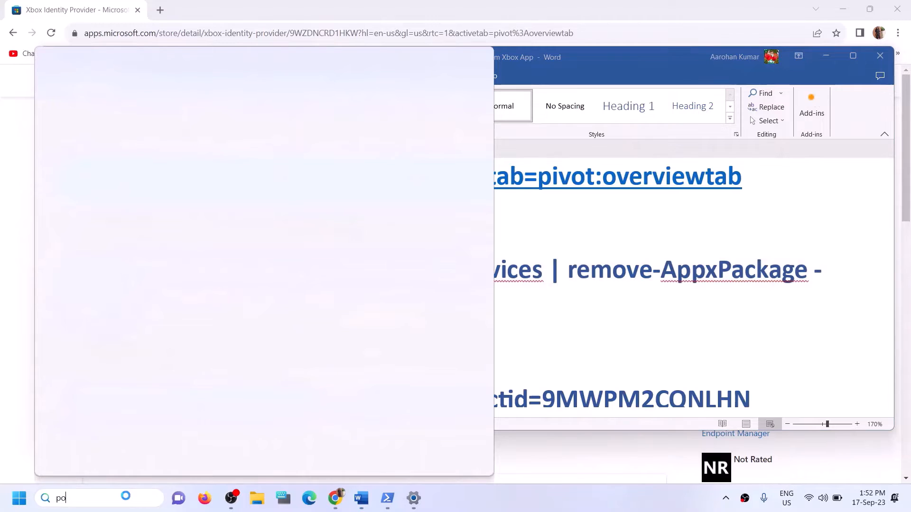
type("wershe")
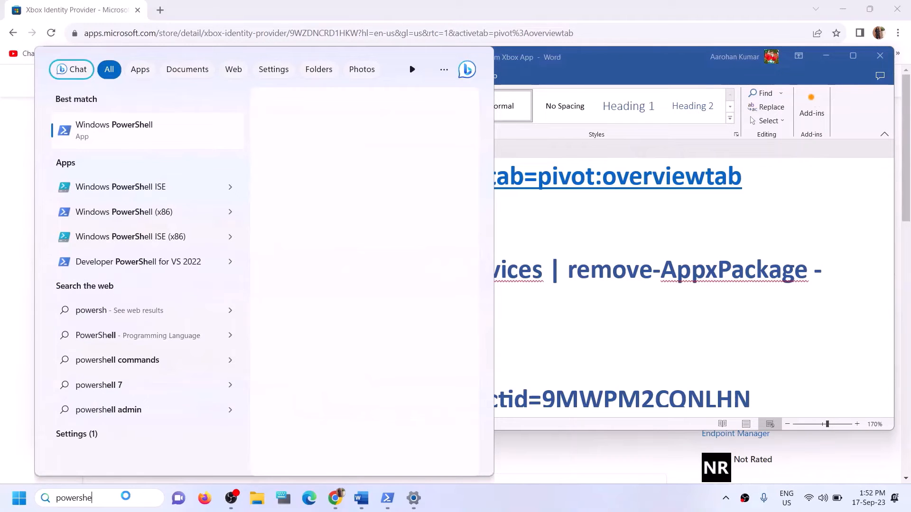
type("ll")
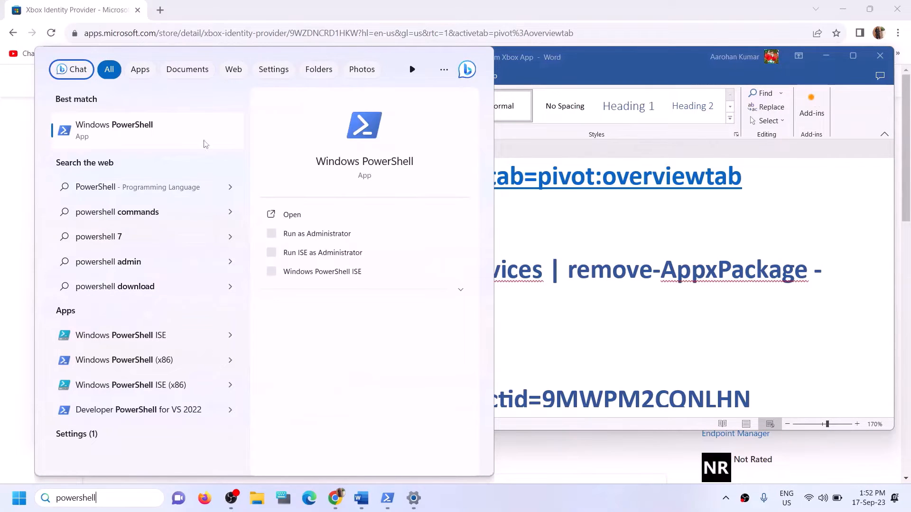
right_click(164, 135)
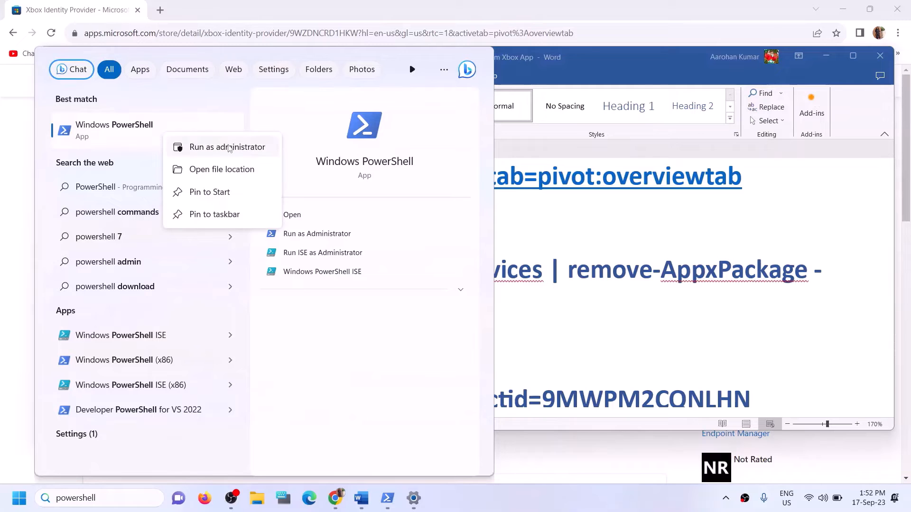
left_click(234, 148)
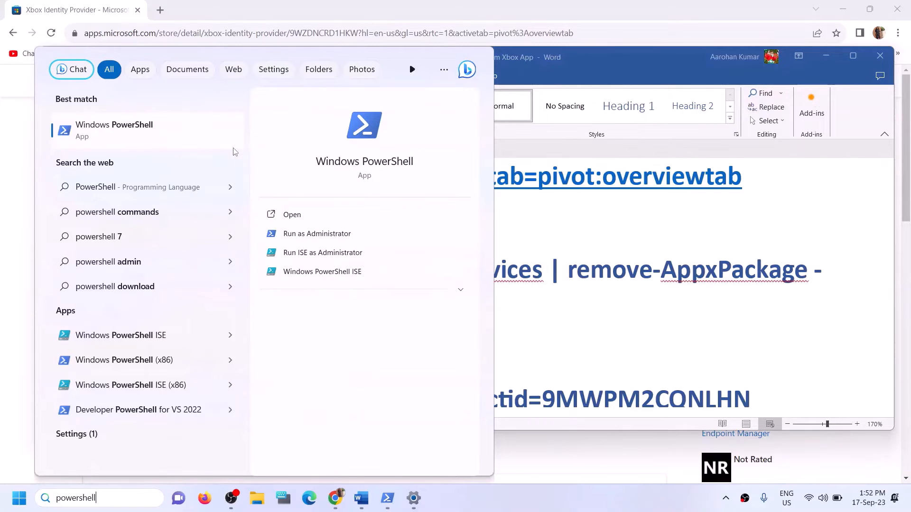
left_click(392, 343)
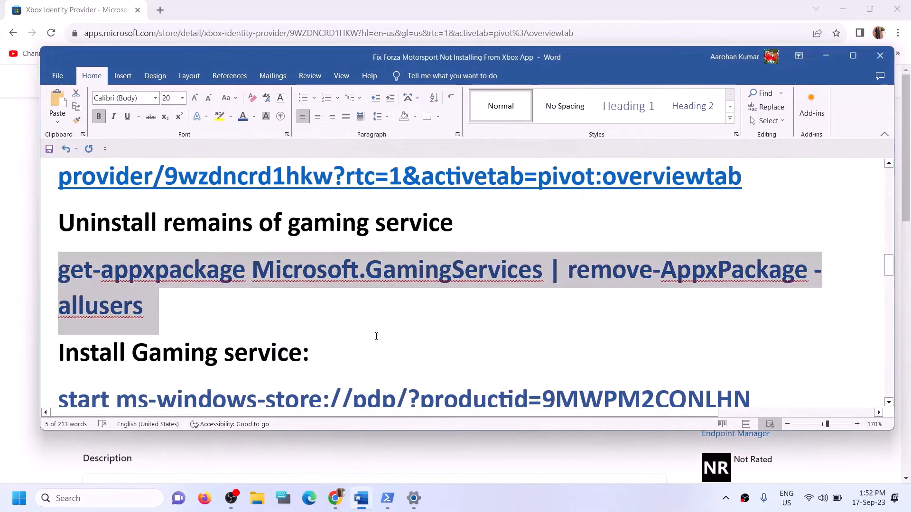
key("ctrl+v")
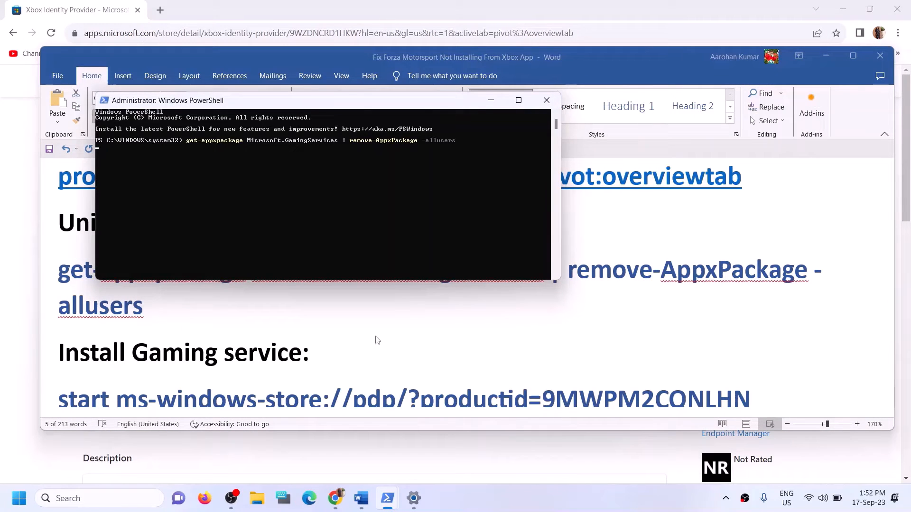
Copy the command "start ms-windows-store://pdp/?productid=9MWPM2CQNLHN" from the Word document and run it in PowerShell.
left_click(191, 319)
triple_click(191, 319)
scroll(240, 323, "down", 2)
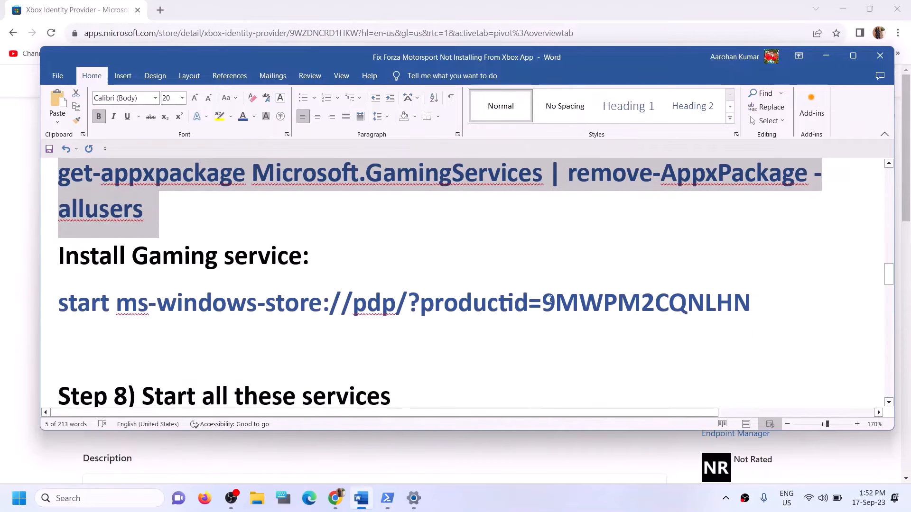
left_click_drag(754, 296, 59, 303)
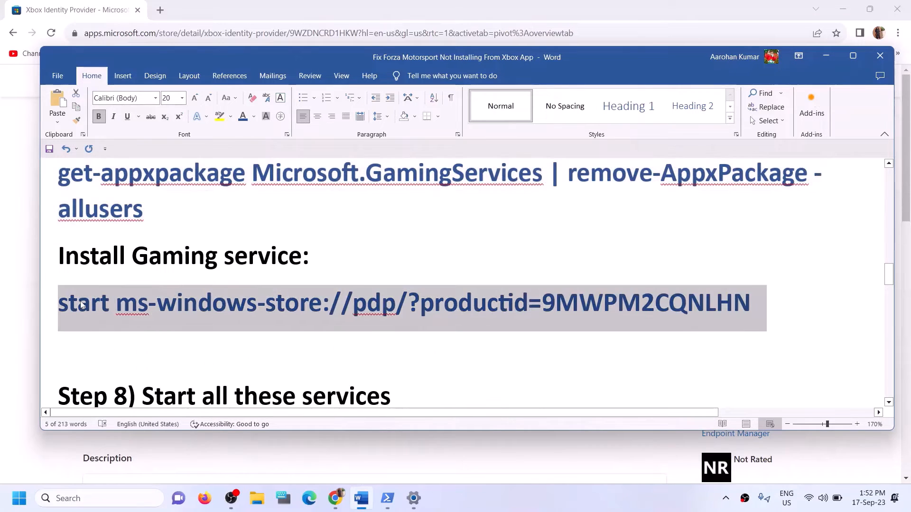
key("alt+Tab")
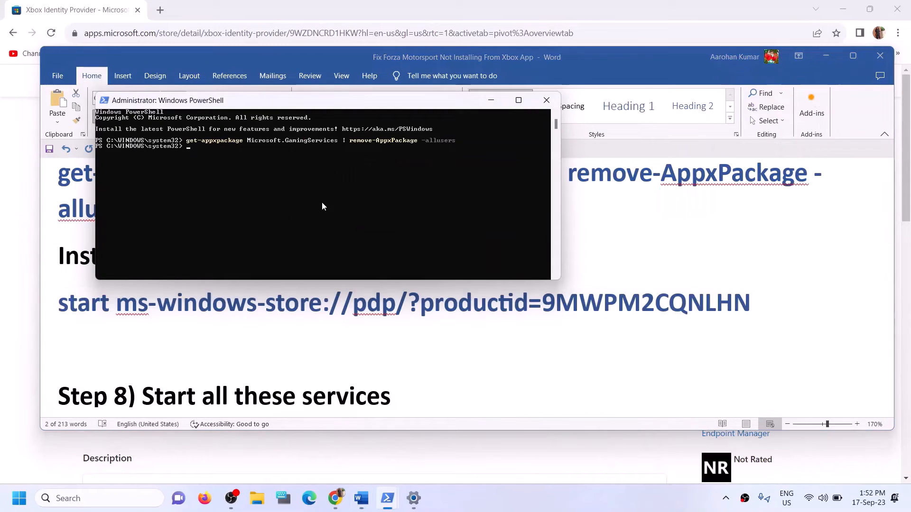
right_click(322, 206)
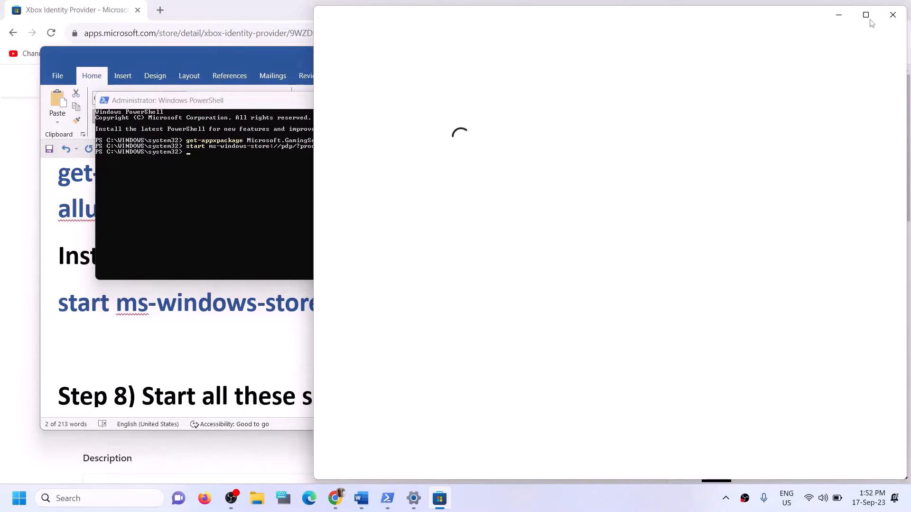
Maximize the Microsoft Store window, install Gaming Services, and allow Host Process for Windows Services to make changes.
left_click(866, 14)
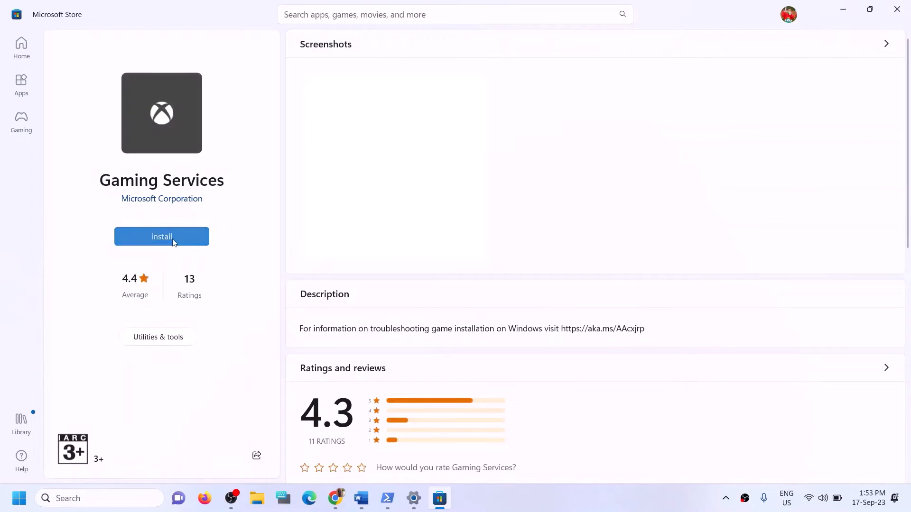
left_click(174, 243)
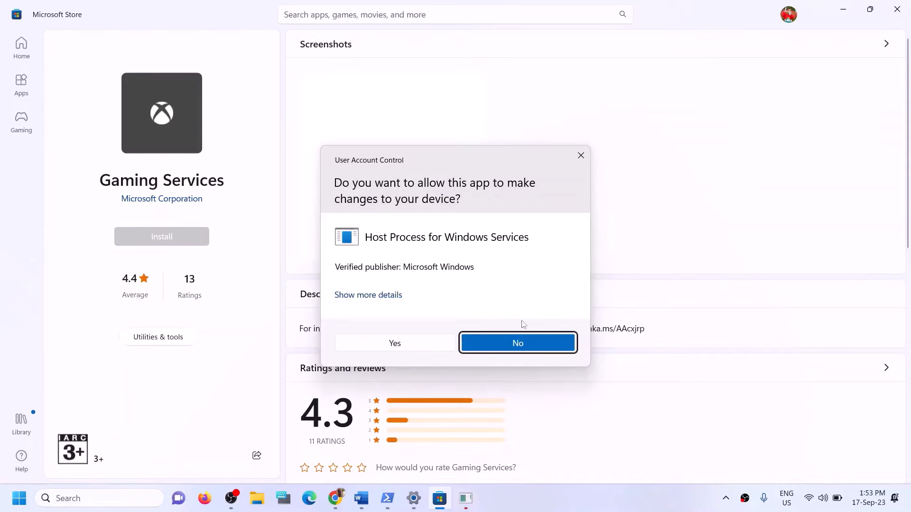
left_click(393, 344)
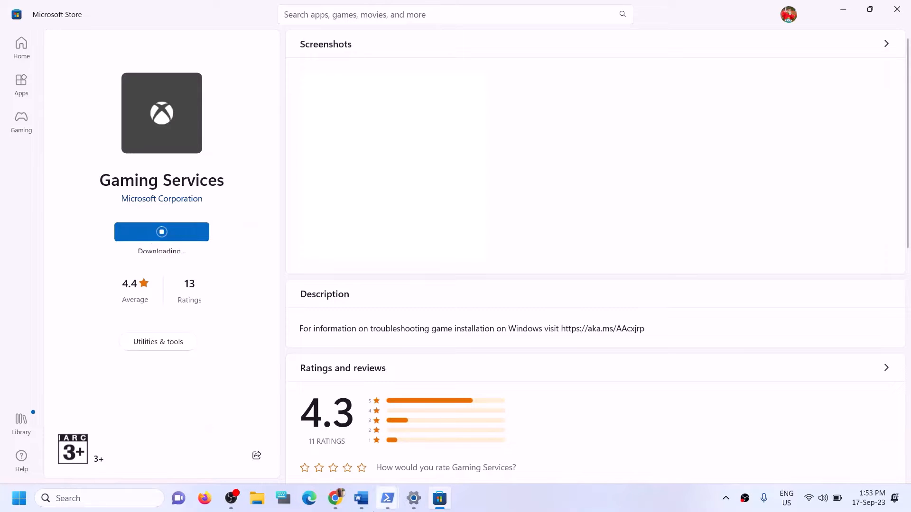
Review the Step 8 list of services in the Word document, and open the Services app by searching Windows for "services".
left_click(362, 498)
scroll(279, 347, "down", 5)
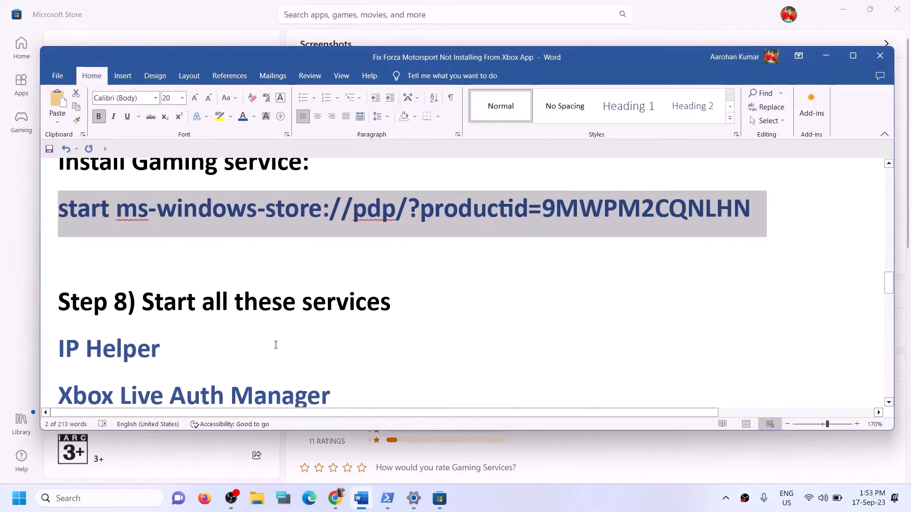
left_click(133, 204)
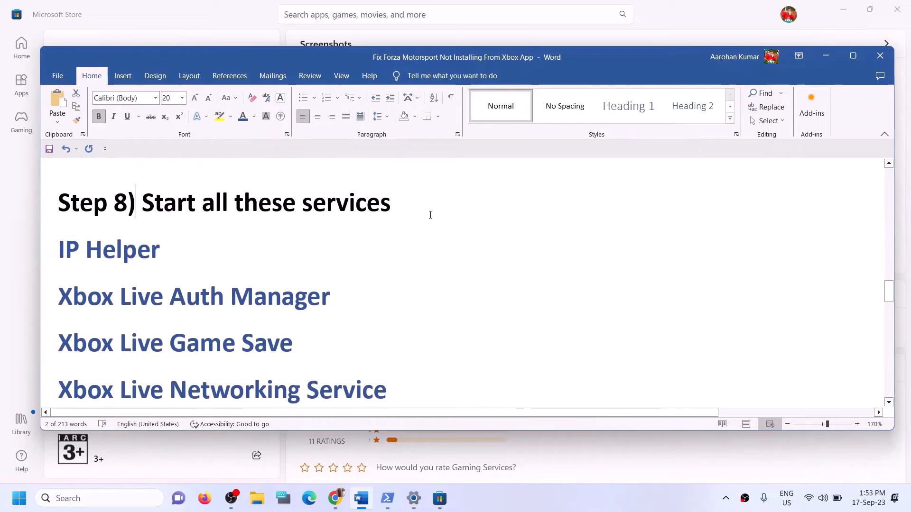
left_click(429, 211, "shift")
left_click(118, 500)
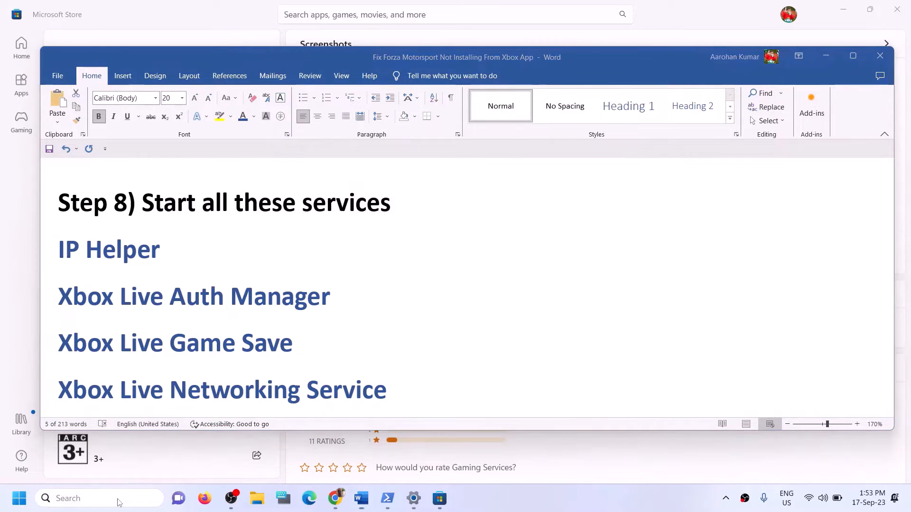
type("services")
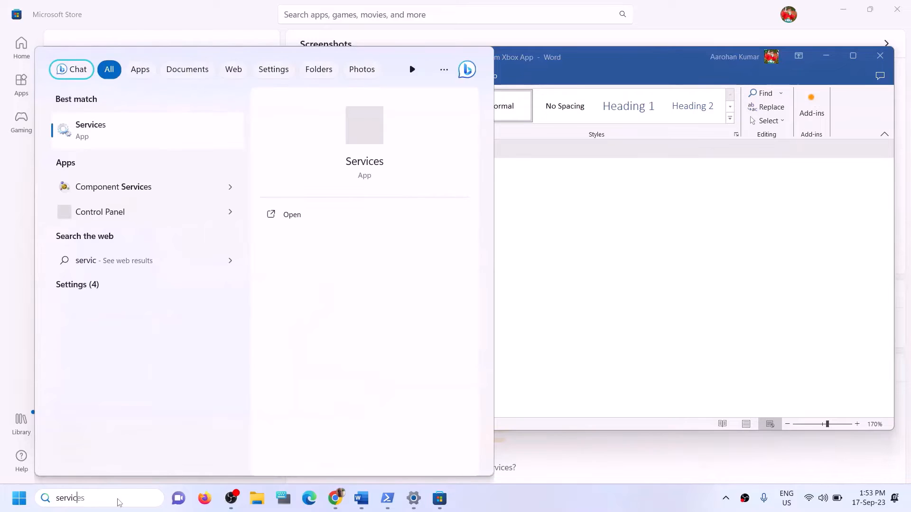
left_click(90, 128)
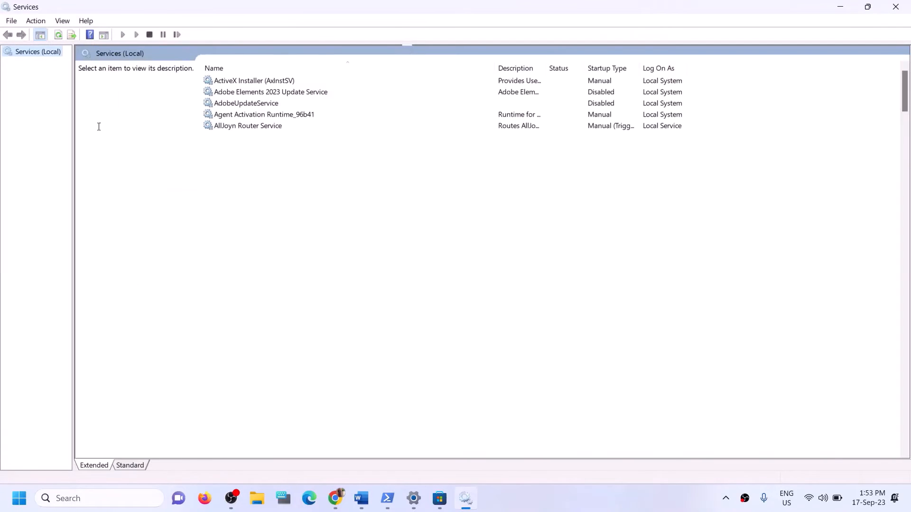
Find the IP Helper service, set its startup type to Automatic, apply the setting, and close its properties.
left_click(285, 305)
key("i")
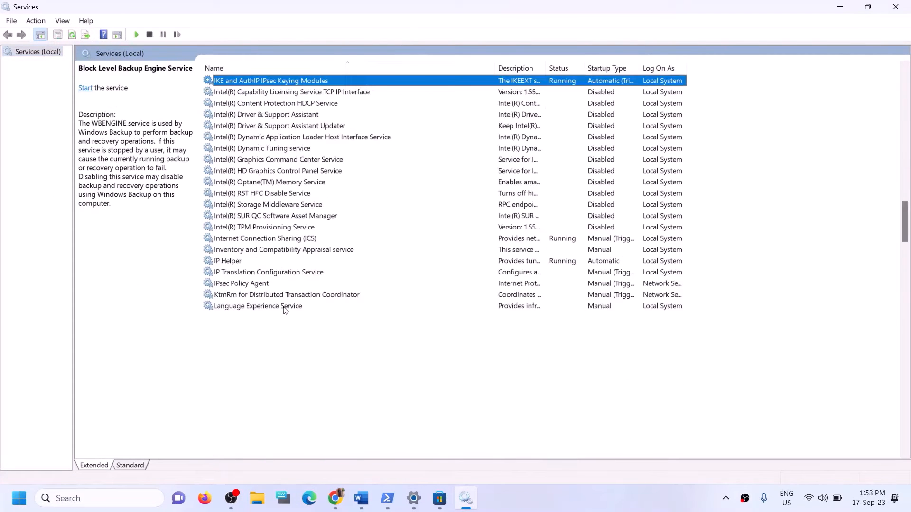
left_click(228, 262)
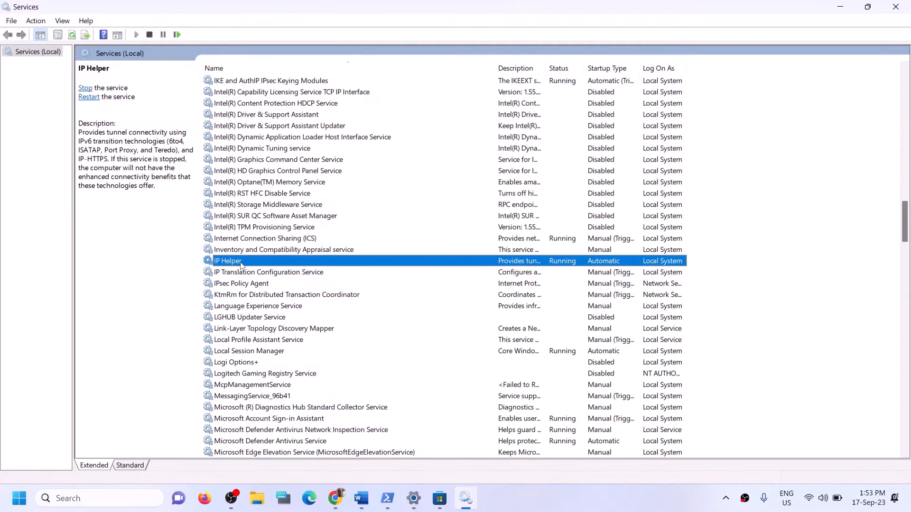
double_click(240, 263)
left_click(441, 235)
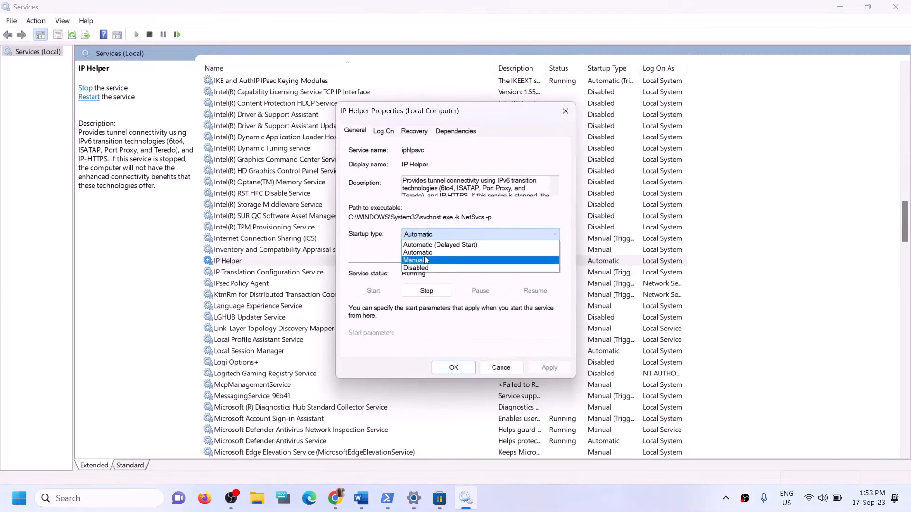
left_click(426, 260)
left_click(475, 235)
left_click(418, 252)
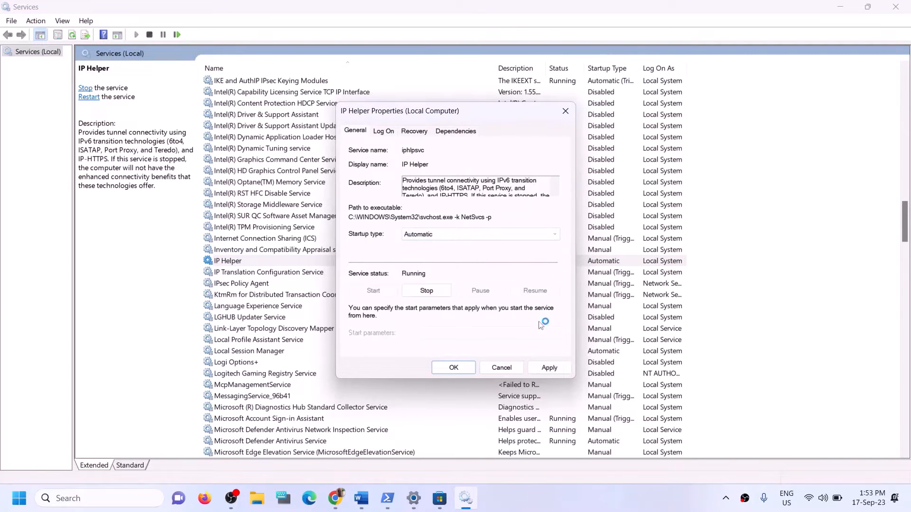
left_click(541, 369)
left_click(449, 368)
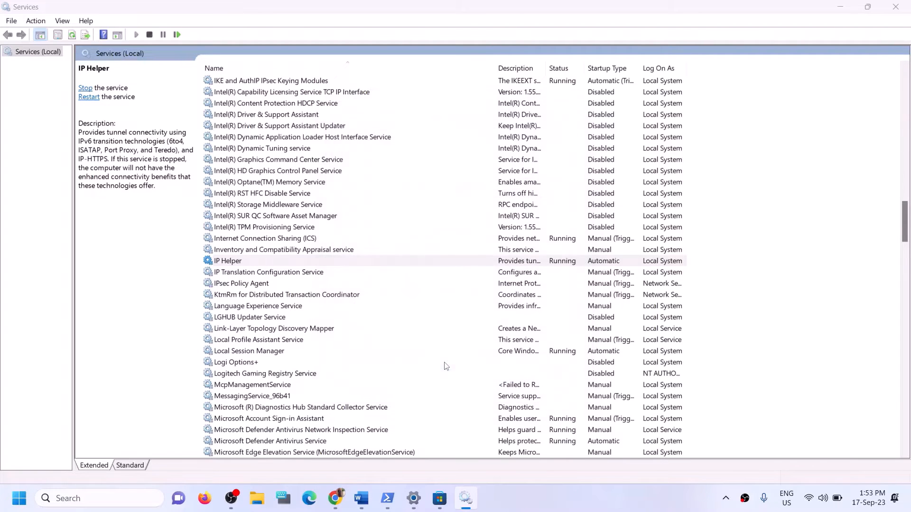
Find the Xbox Accessory Management Service, check its startup type and status in its properties, and close them.
left_click(304, 366)
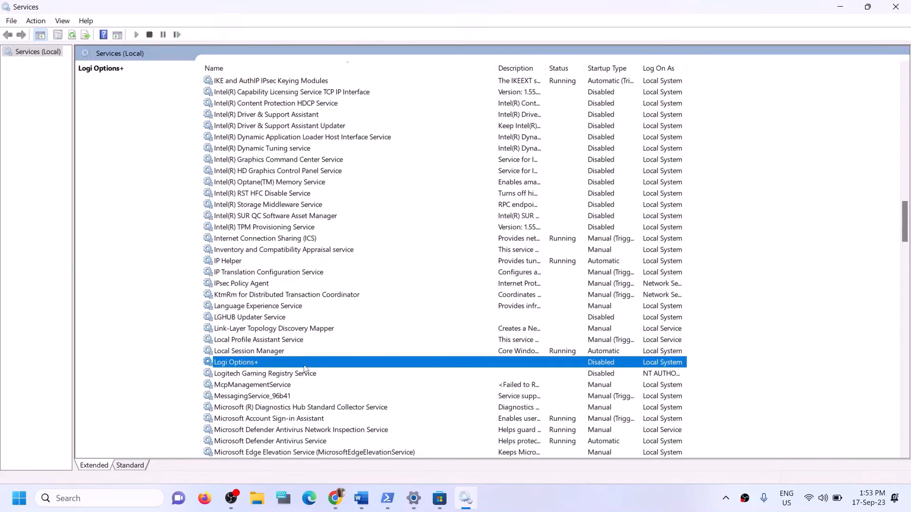
key("x")
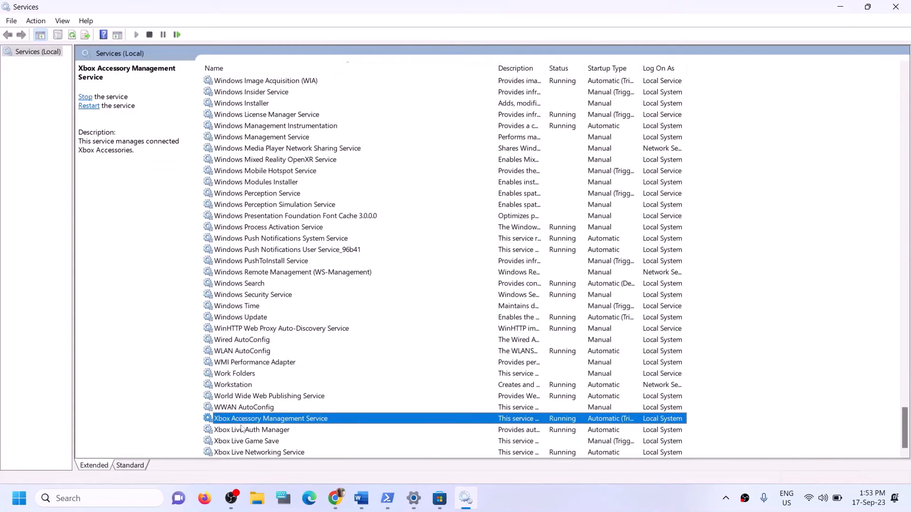
double_click(312, 419)
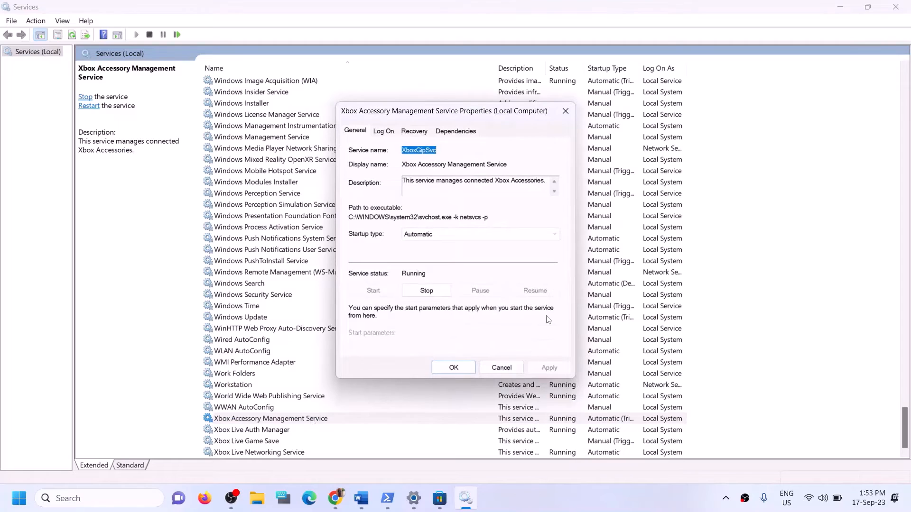
left_click(463, 240)
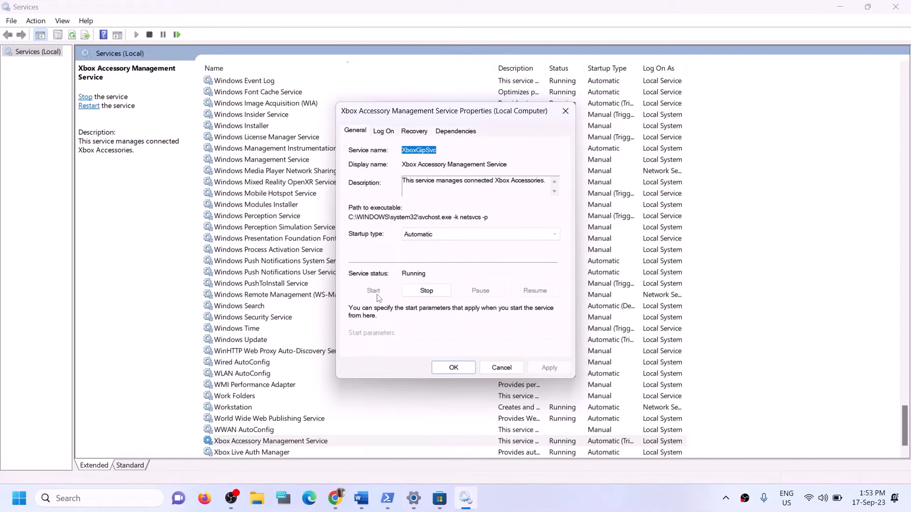
left_click(453, 368)
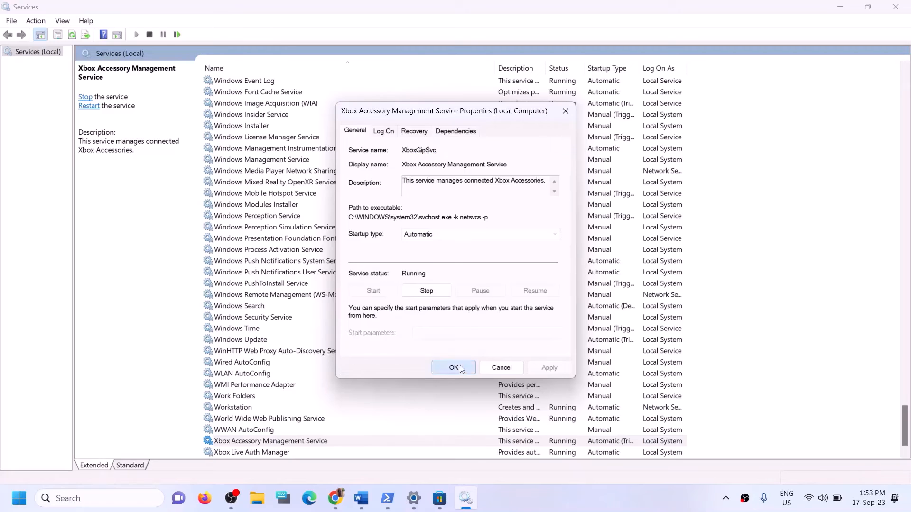
Set the Xbox Live Auth Manager service's startup type to Automatic and close its properties.
scroll(263, 435, "down", 1)
left_click(267, 431)
double_click(267, 431)
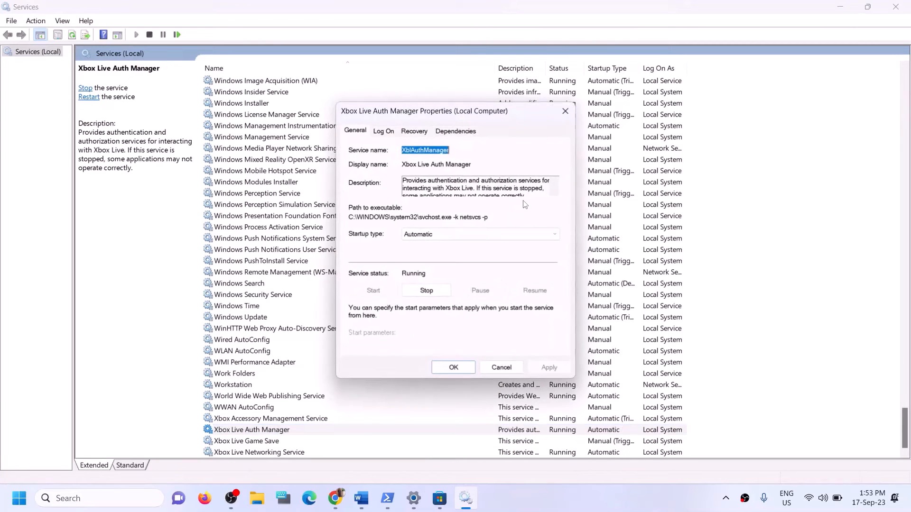
left_click(458, 239)
left_click(539, 367)
left_click(463, 371)
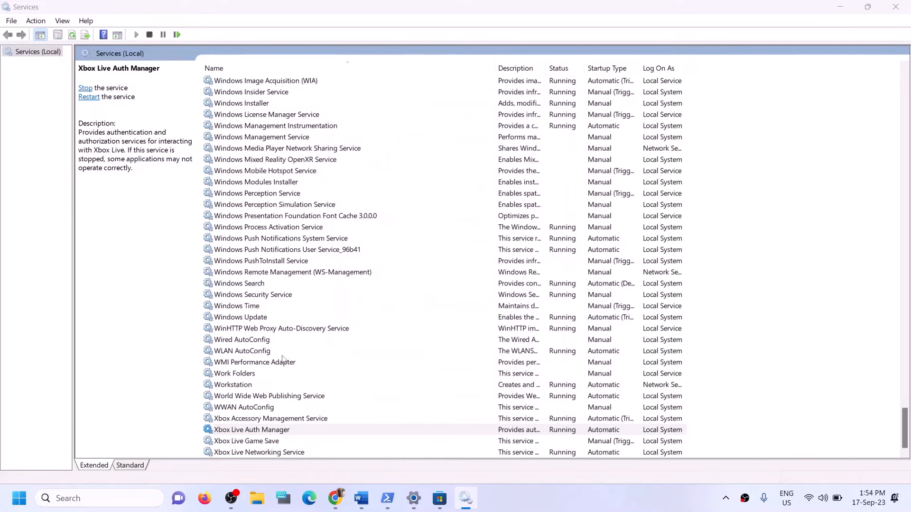
Set the Xbox Live Game Save service's startup type to Automatic, apply it, and start the service.
double_click(257, 441)
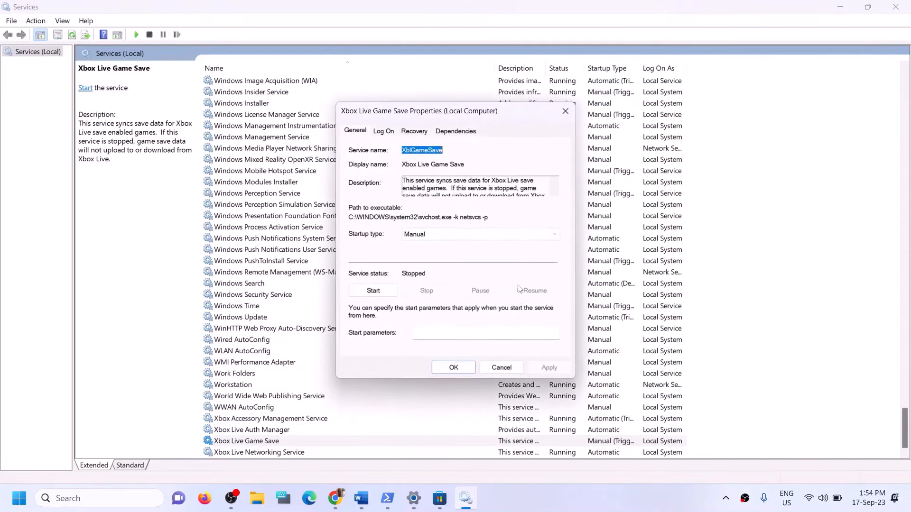
left_click(446, 234)
left_click(446, 253)
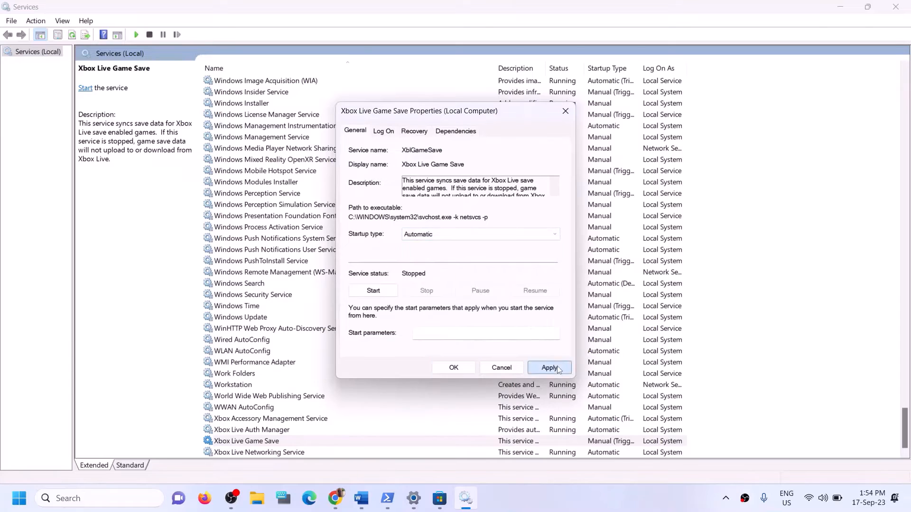
left_click(549, 368)
left_click(374, 291)
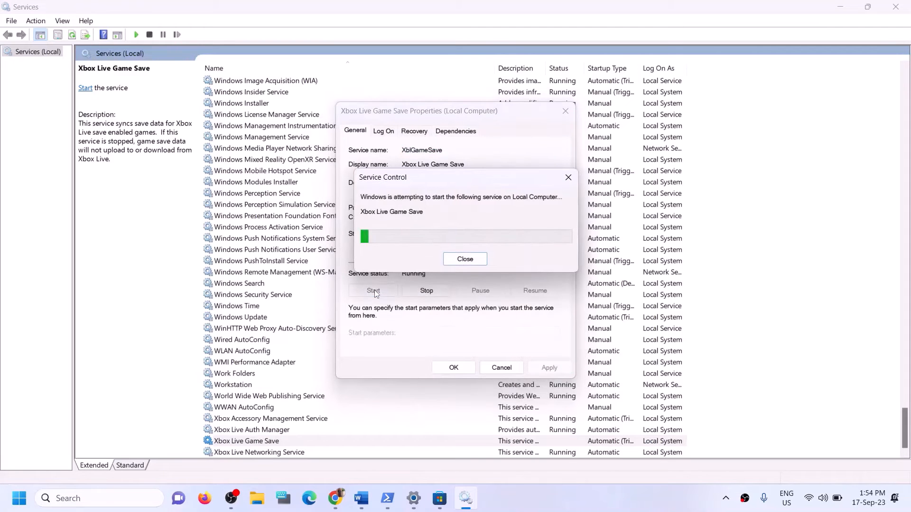
left_click(453, 369)
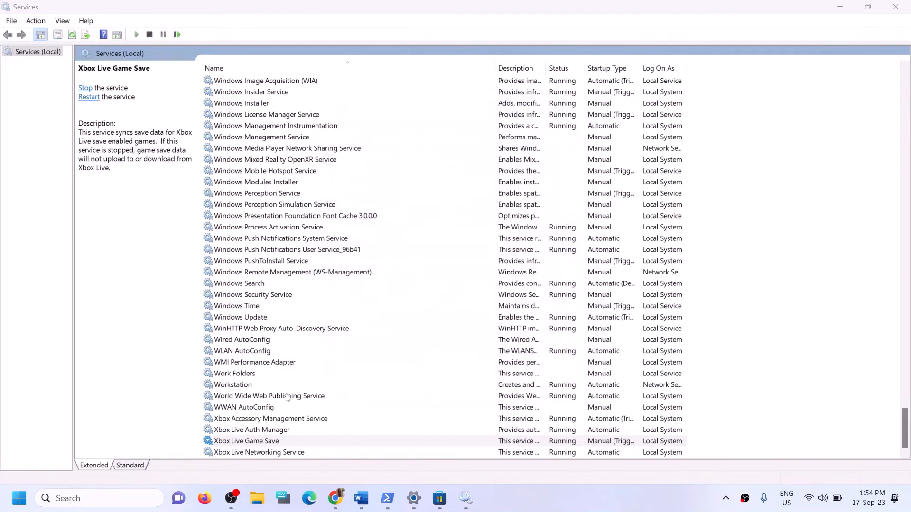
Set the Xbox Live Networking Service's startup type to Automatic, apply it, and close its properties.
double_click(271, 452)
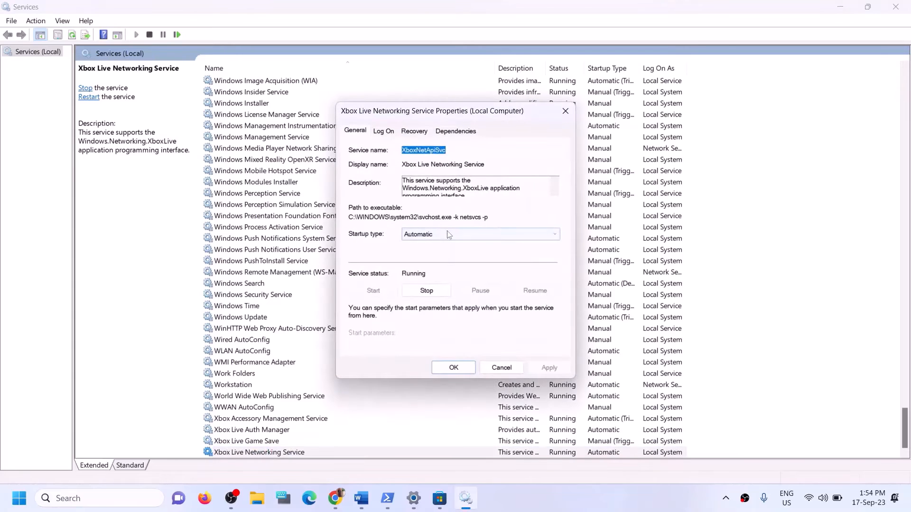
left_click(446, 235)
left_click(428, 253)
left_click(549, 368)
left_click(446, 371)
Set the Windows Update service's startup type to Automatic, apply it, and close its properties.
left_click(262, 318)
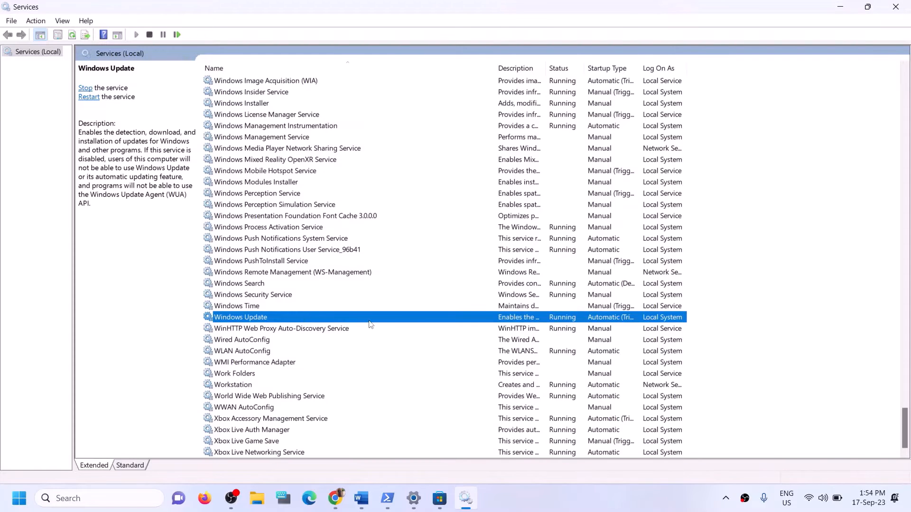
double_click(370, 321)
left_click(444, 234)
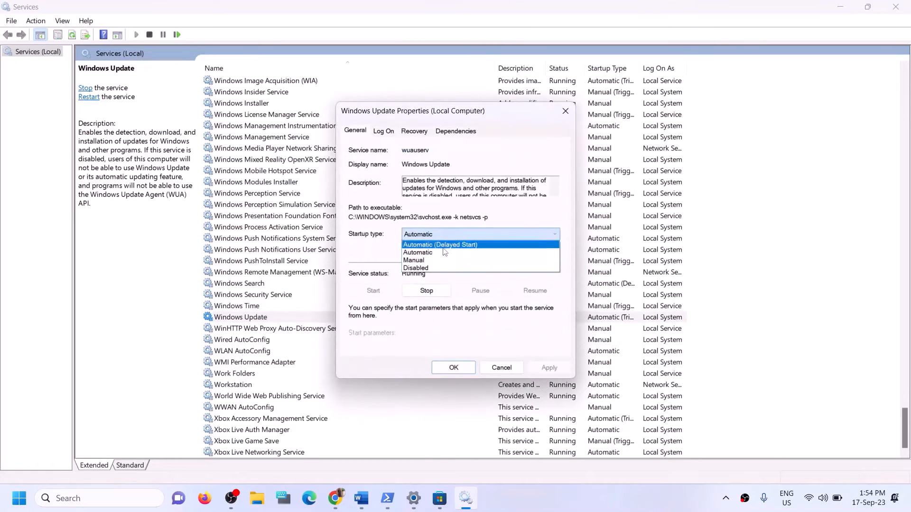
left_click(439, 252)
left_click(549, 368)
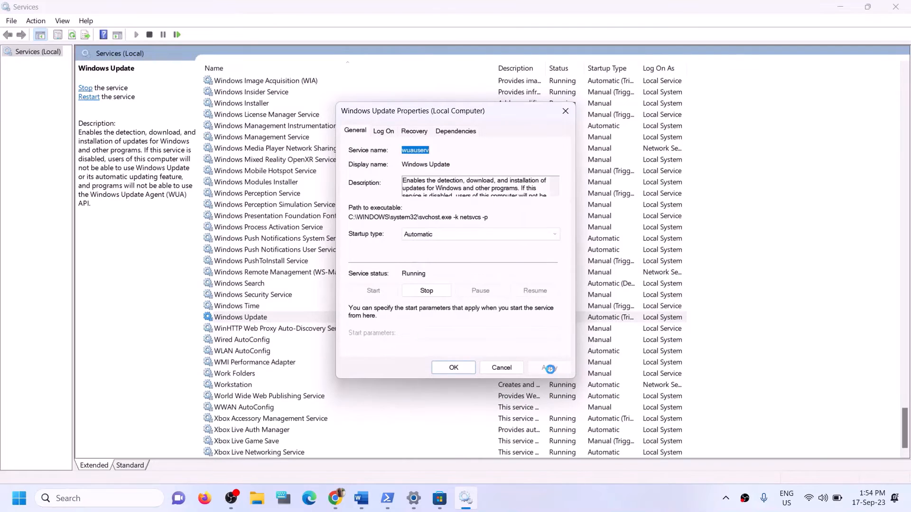
left_click(453, 368)
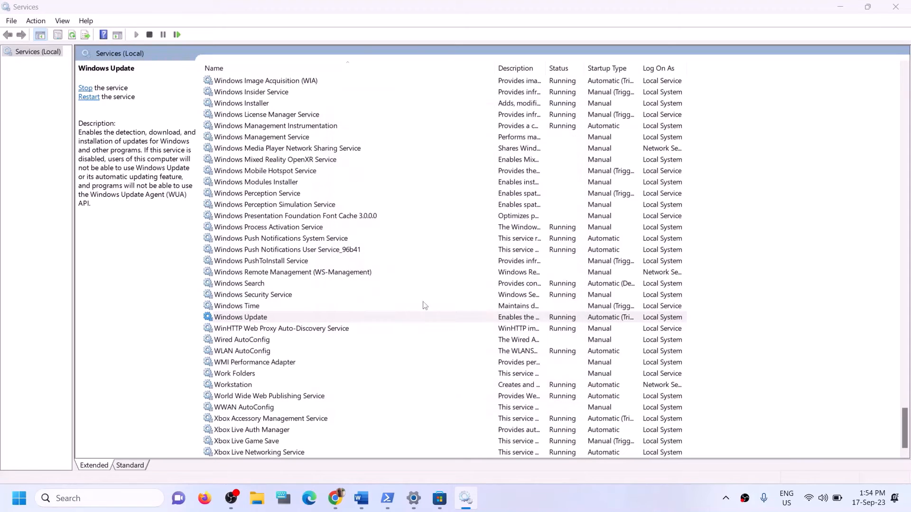
Locate the two Gaming Services entries in the services list and check their status and available service commands.
left_click(308, 251)
key("g")
scroll(366, 250, "up", 3)
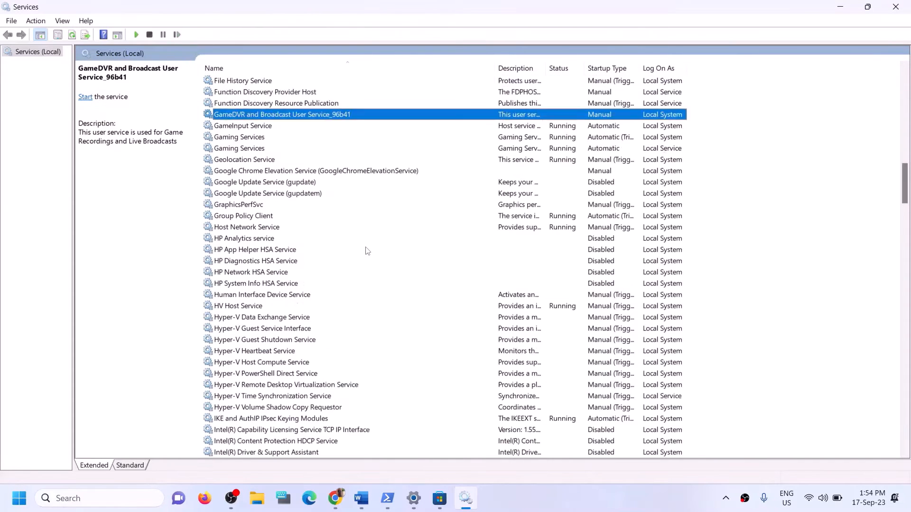
left_click(553, 208)
left_click(551, 216)
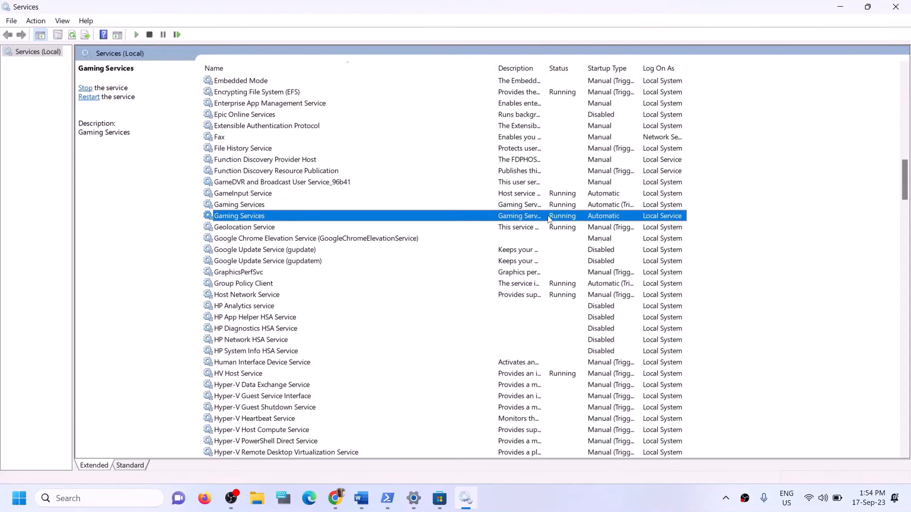
left_click(550, 209)
left_click(559, 217)
left_click(559, 210)
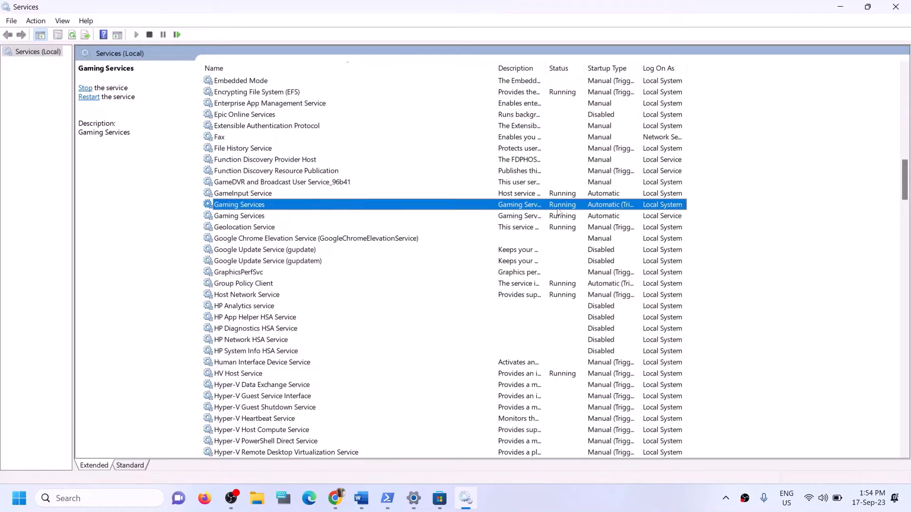
left_click(555, 218)
left_click(557, 212)
right_click(556, 209)
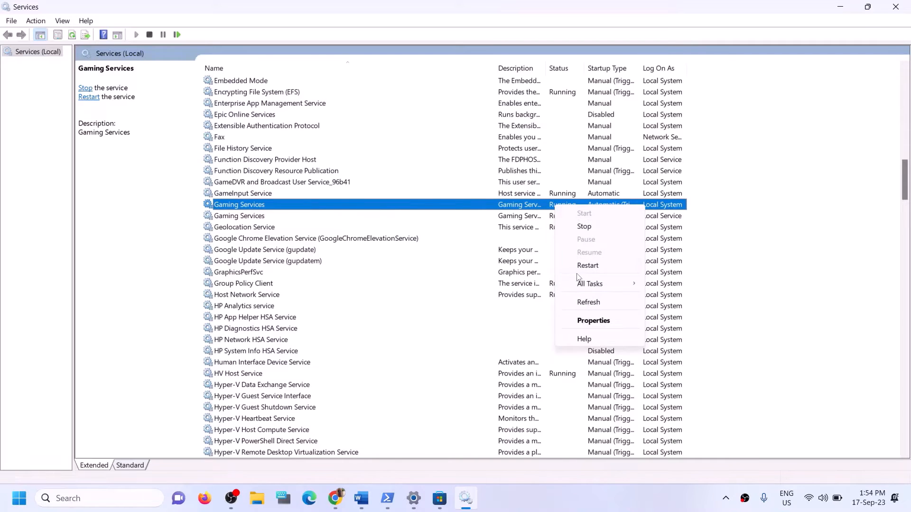
left_click(505, 209)
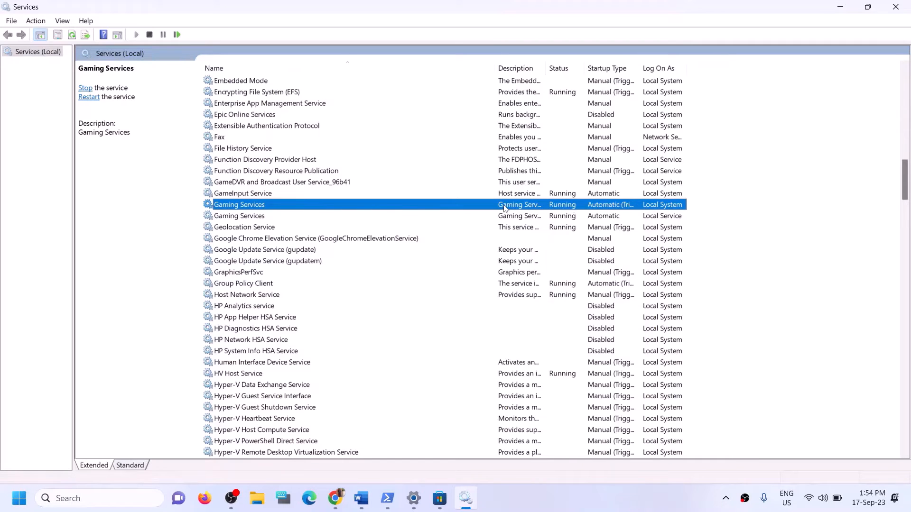
left_click(568, 219)
left_click(566, 208)
right_click(561, 208)
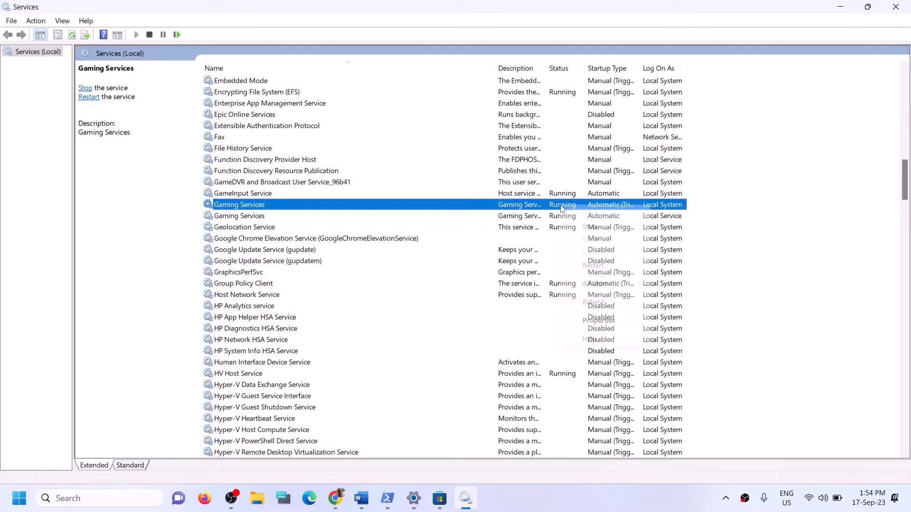
Stop both Gaming Services entries in the services list.
left_click(586, 228)
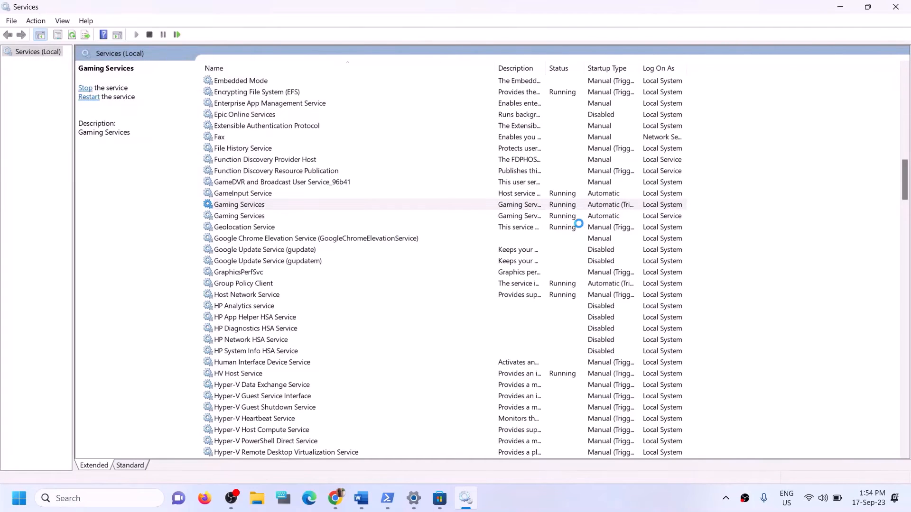
left_click(531, 217)
right_click(530, 219)
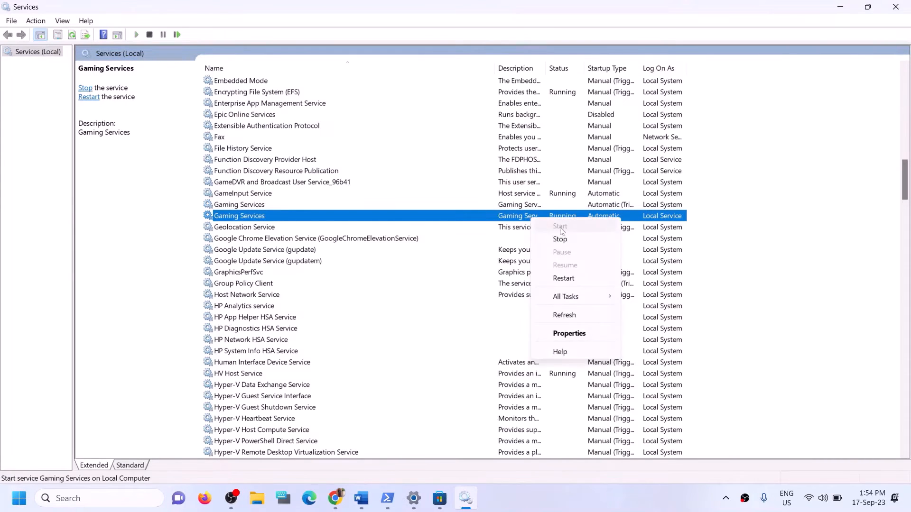
left_click(572, 238)
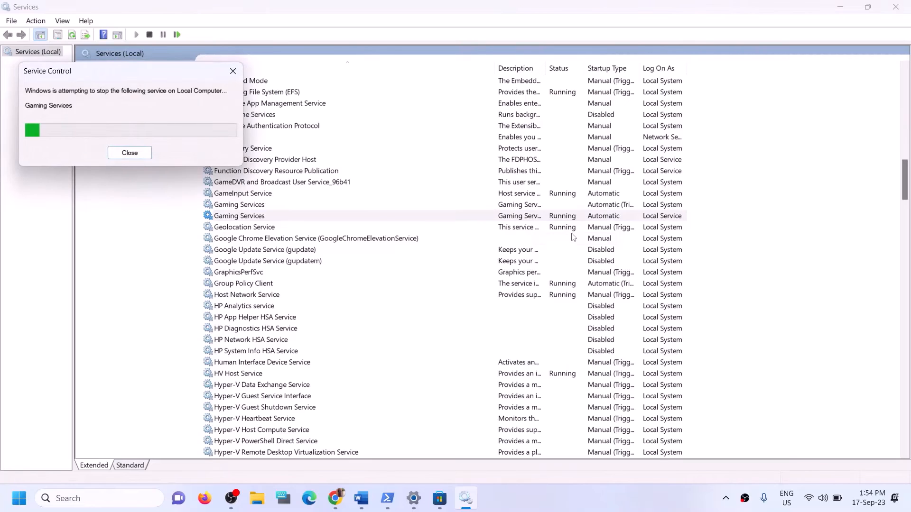
Start both Gaming Services entries again, first the Local System one and then the Local Service one.
left_click(519, 206)
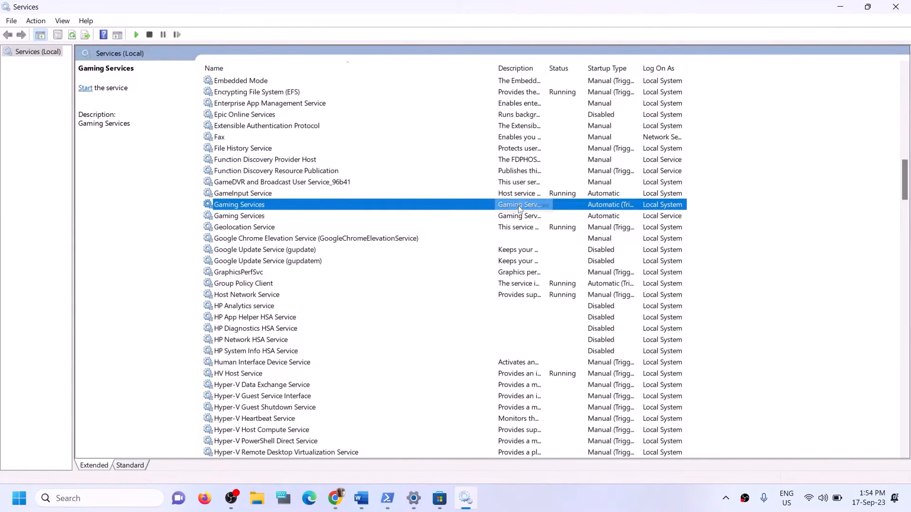
right_click(519, 208)
left_click(256, 220)
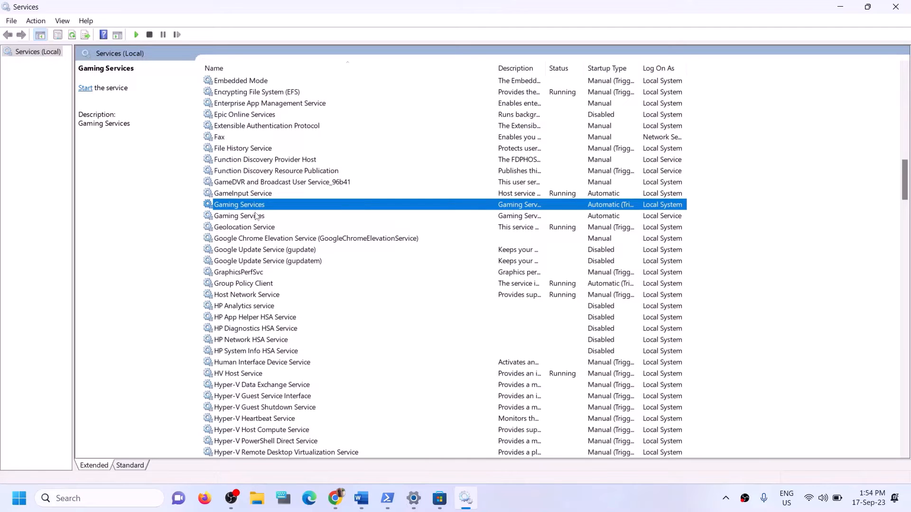
left_click(254, 217)
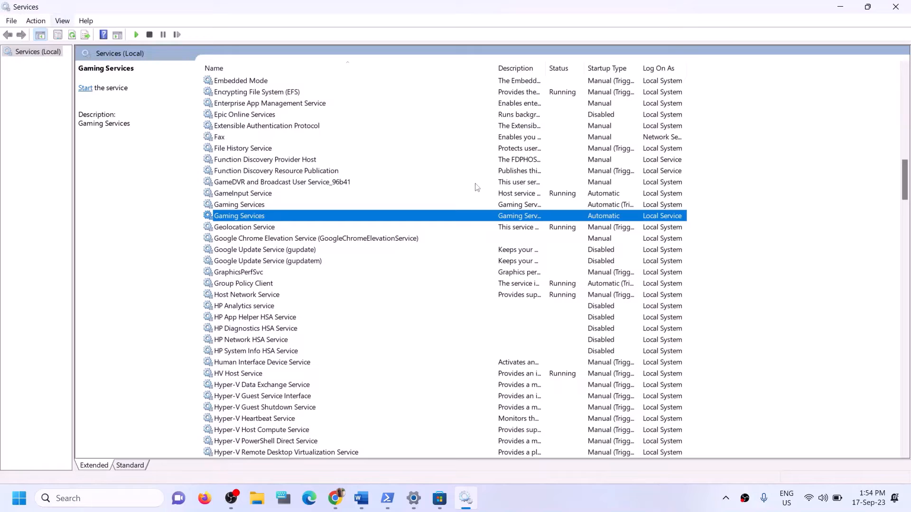
left_click(508, 207)
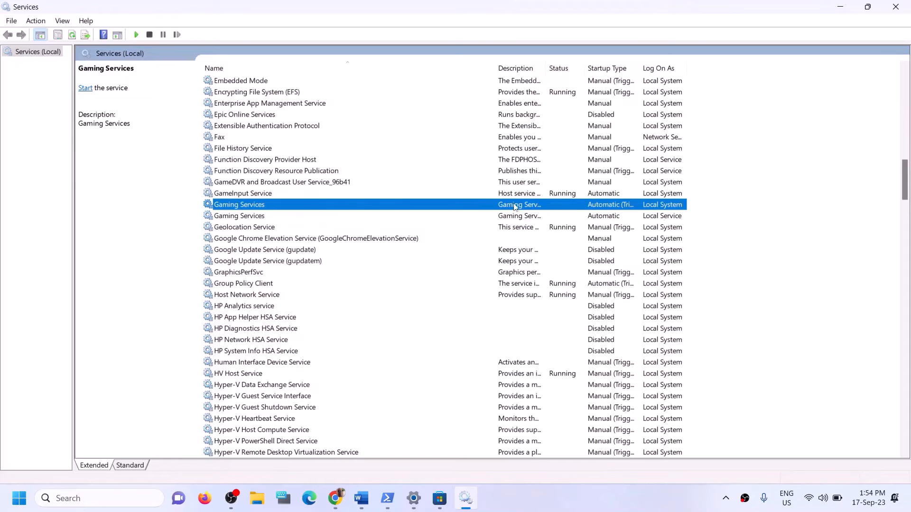
right_click(515, 207)
left_click(532, 211)
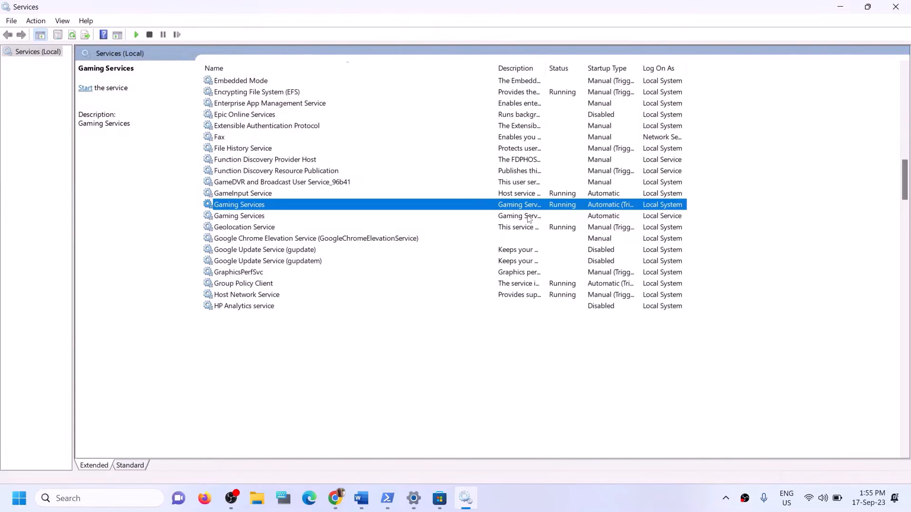
left_click(525, 219)
right_click(526, 218)
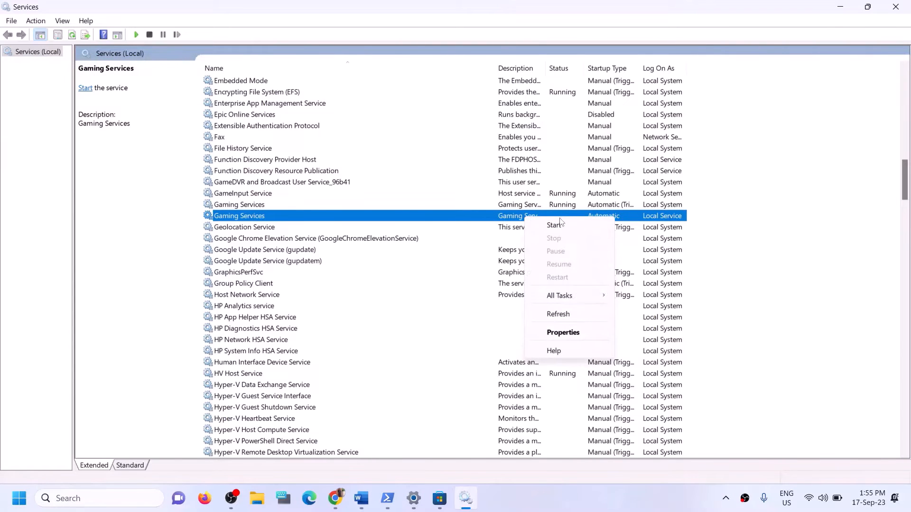
left_click(558, 225)
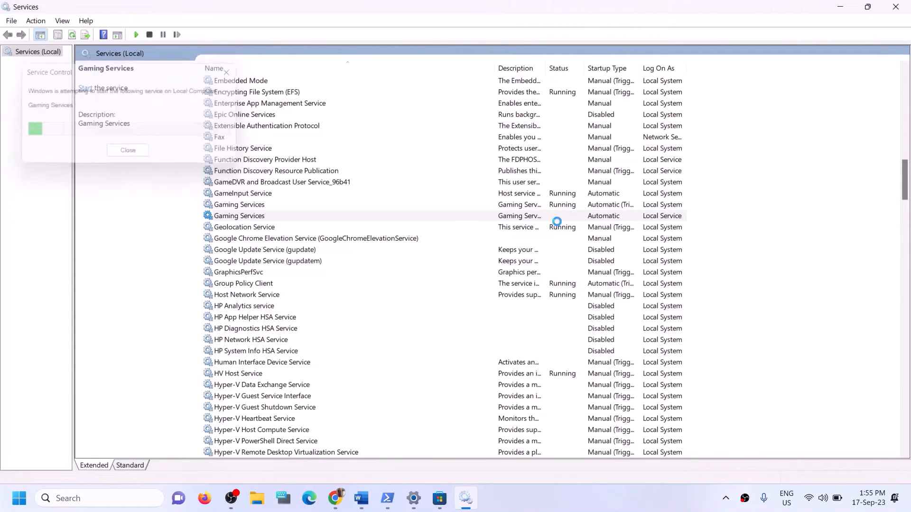
Set the Microsoft Store Install Service's startup type to Automatic, apply it, and close its properties and the Services window.
left_click(317, 206)
key("m")
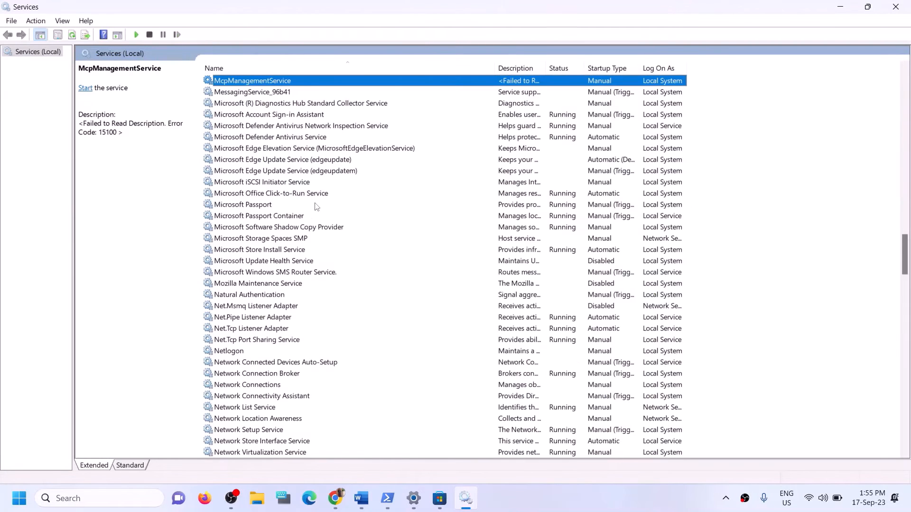
left_click(277, 250)
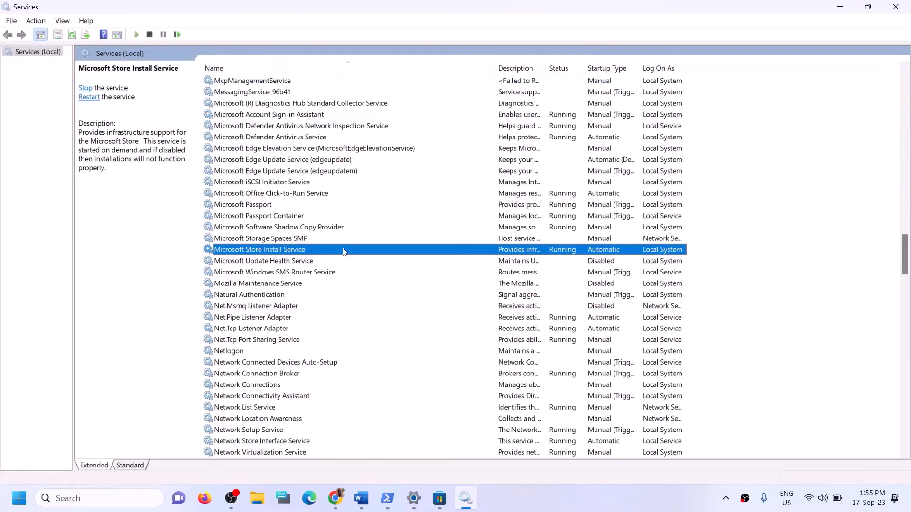
double_click(370, 254)
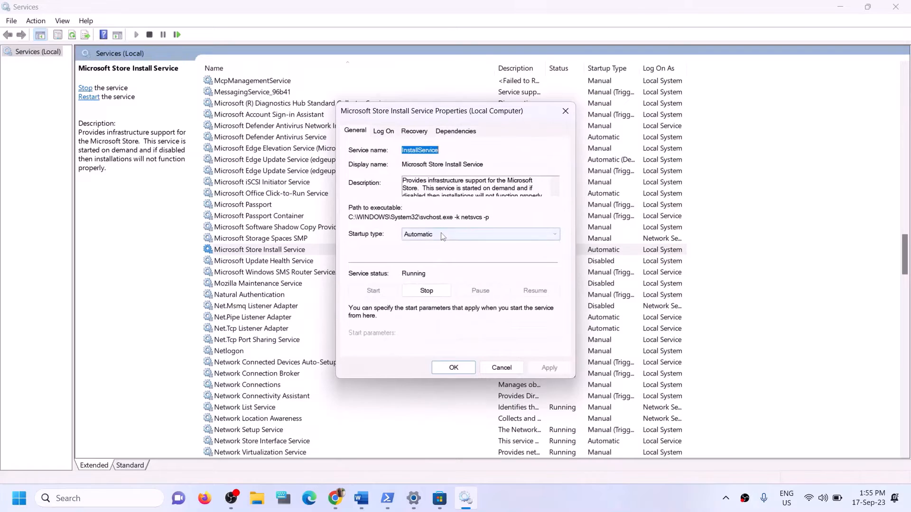
left_click(441, 233)
left_click(435, 256)
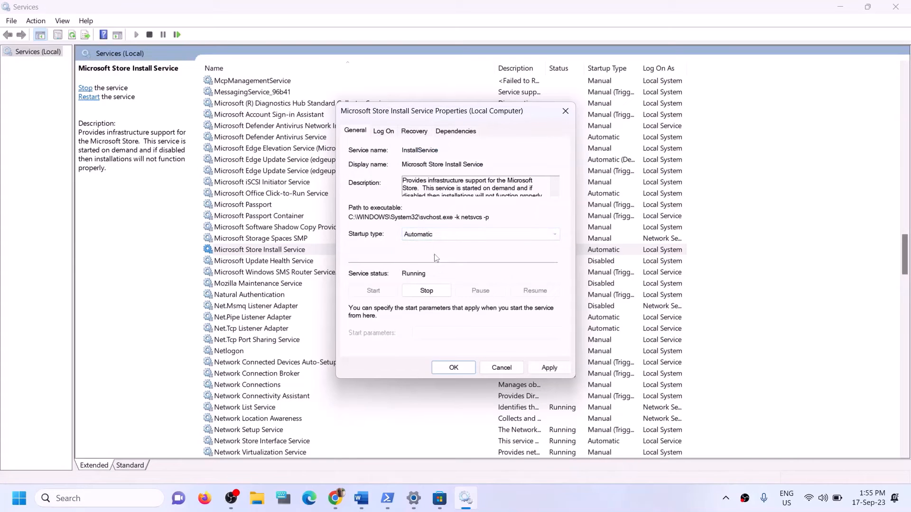
left_click(549, 368)
left_click(454, 368)
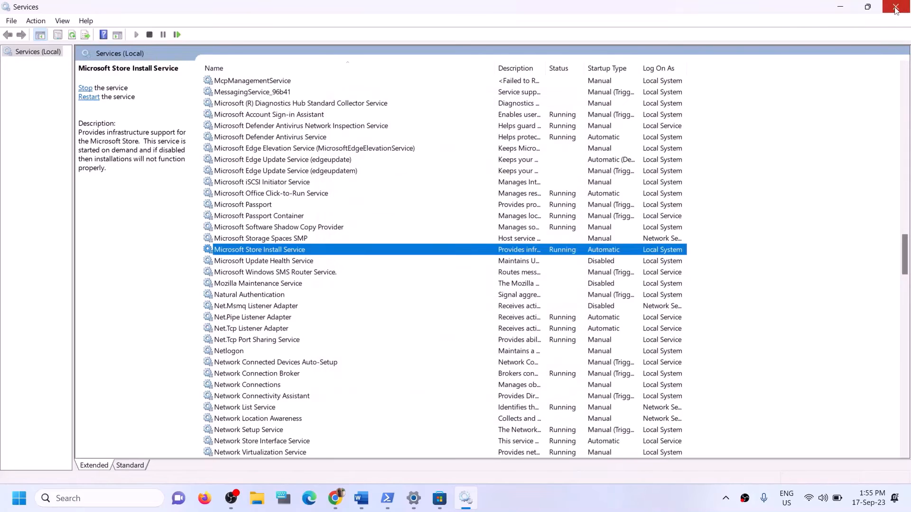
left_click(896, 7)
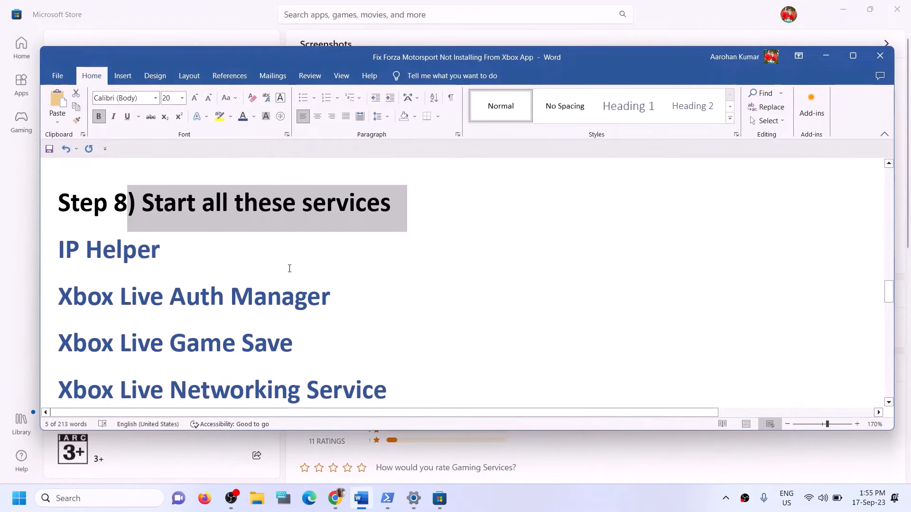
Follow Step 9 of the Word guide by checking for Windows updates in Settings, and close Settings.
scroll(292, 268, "down", 6)
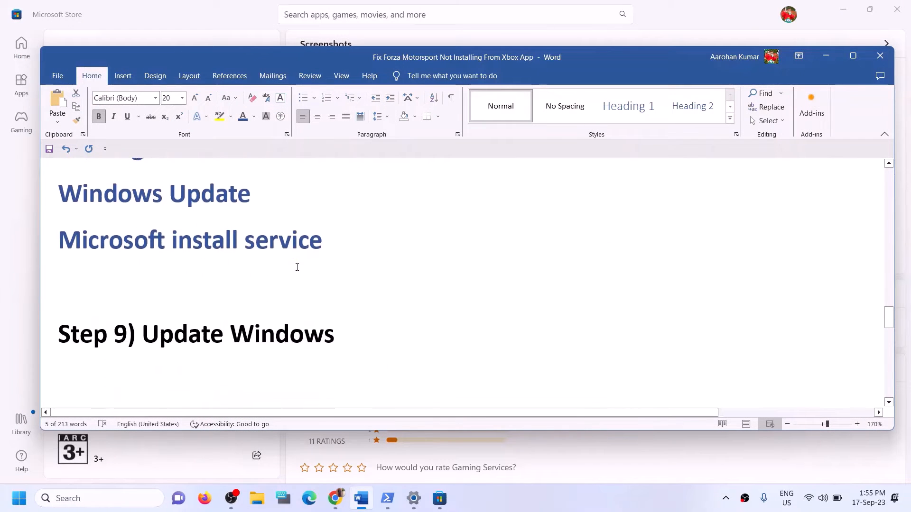
scroll(297, 267, "down", 2)
scroll(287, 278, "up", 2)
left_click_drag(142, 334, 415, 333)
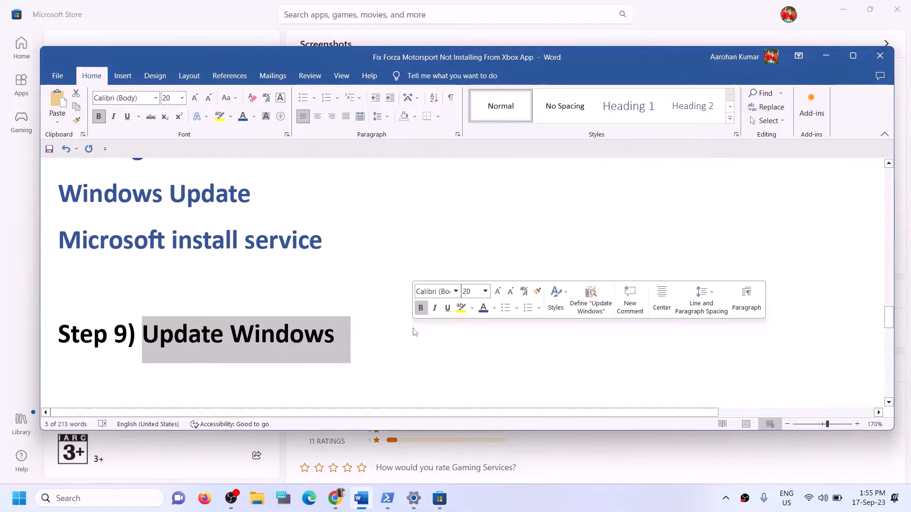
key("super+i")
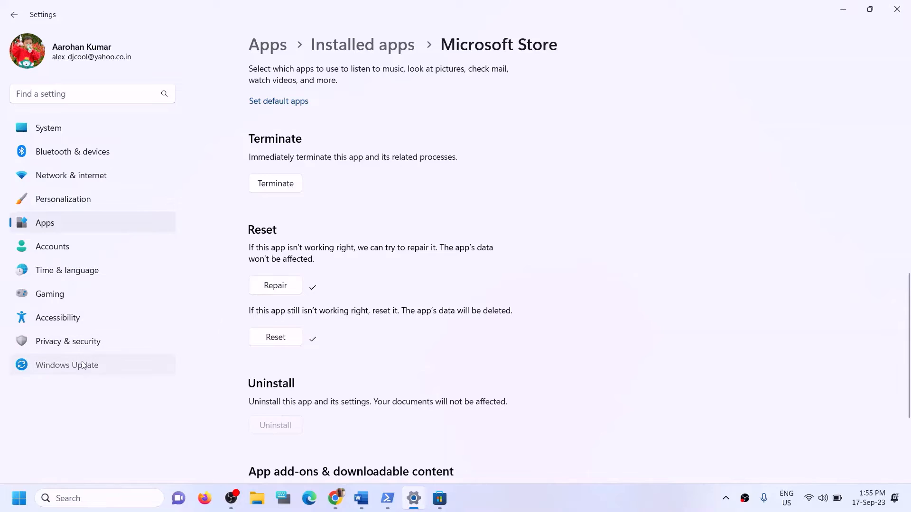
left_click(99, 364)
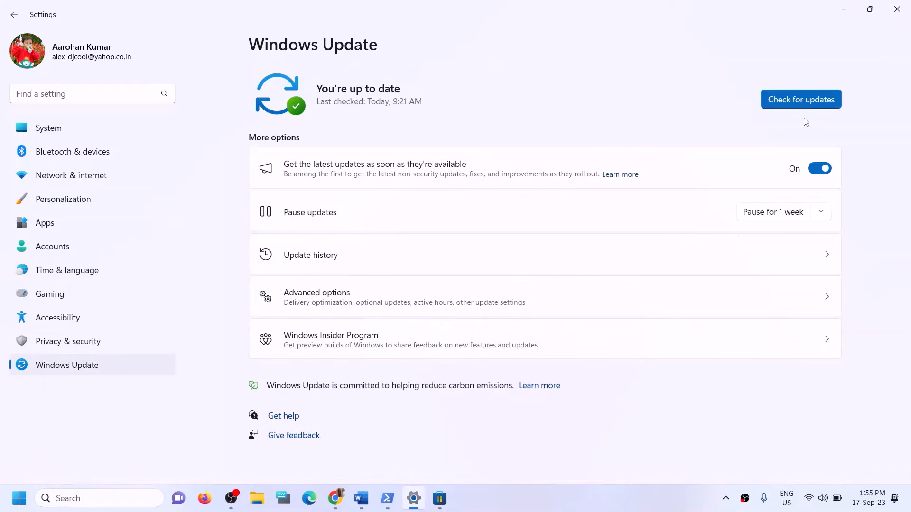
left_click(804, 98)
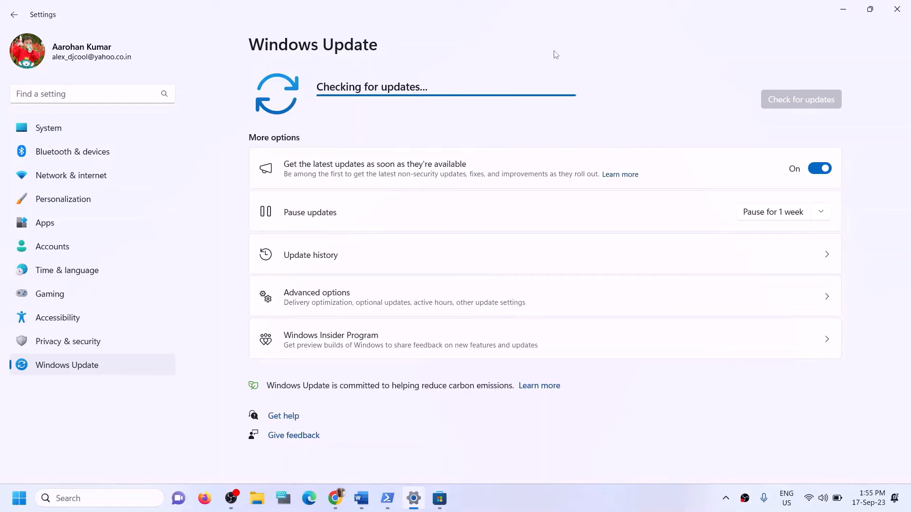
left_click(901, 17)
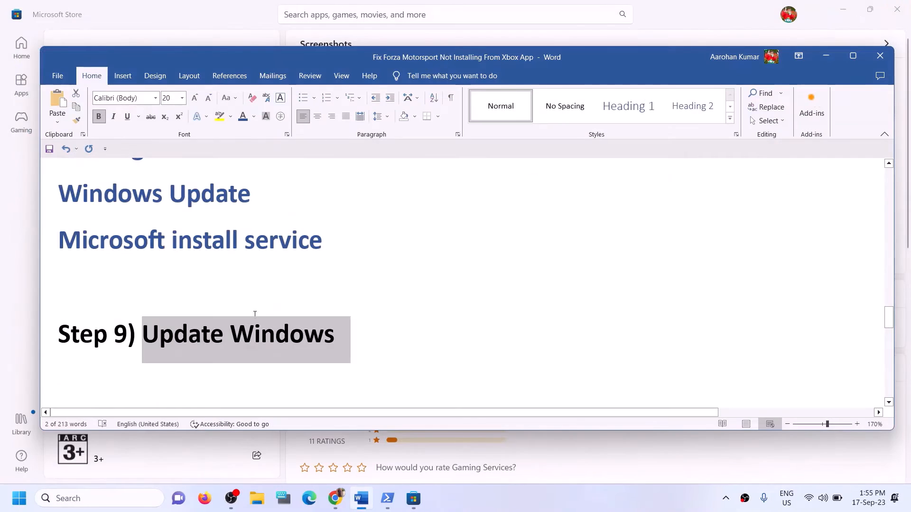
Copy WSRESET from Step 10 of the Word guide and run it through Windows search.
scroll(255, 314, "down", 3)
scroll(262, 283, "up", 1)
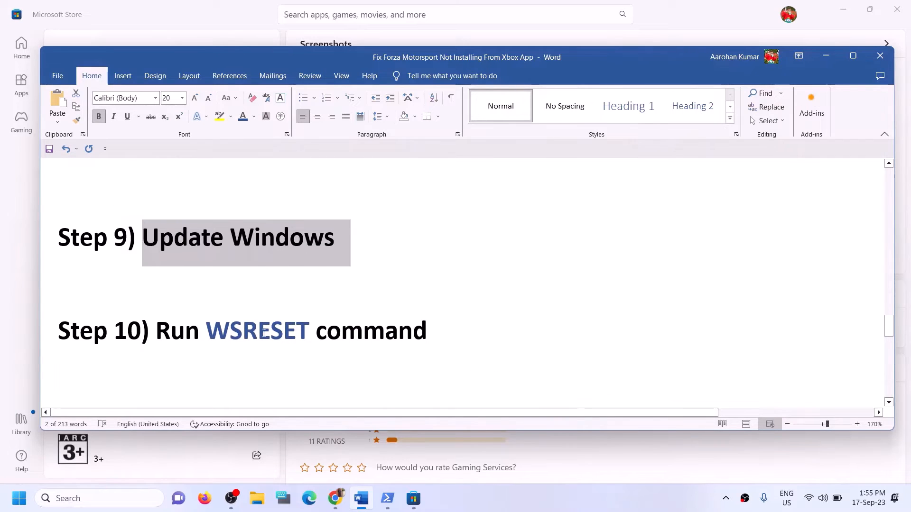
double_click(263, 332)
key("ctrl+c")
left_click(123, 506)
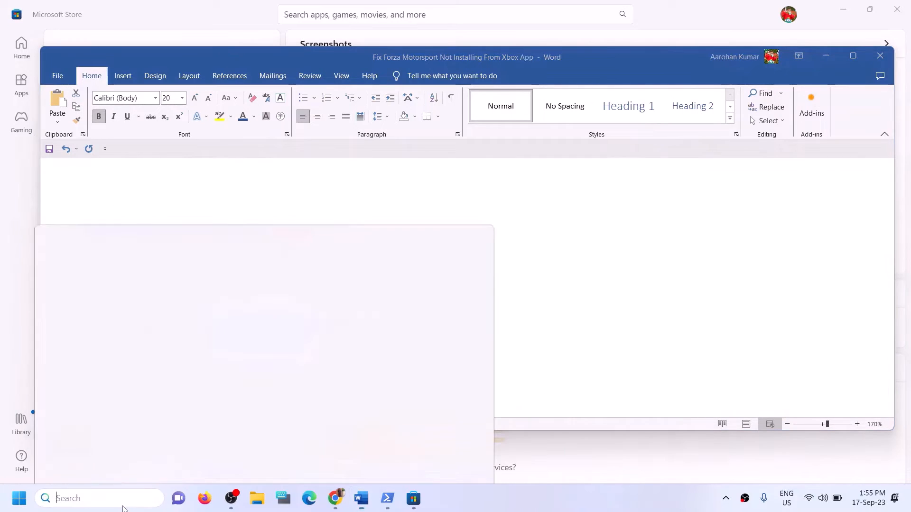
key("ctrl+v")
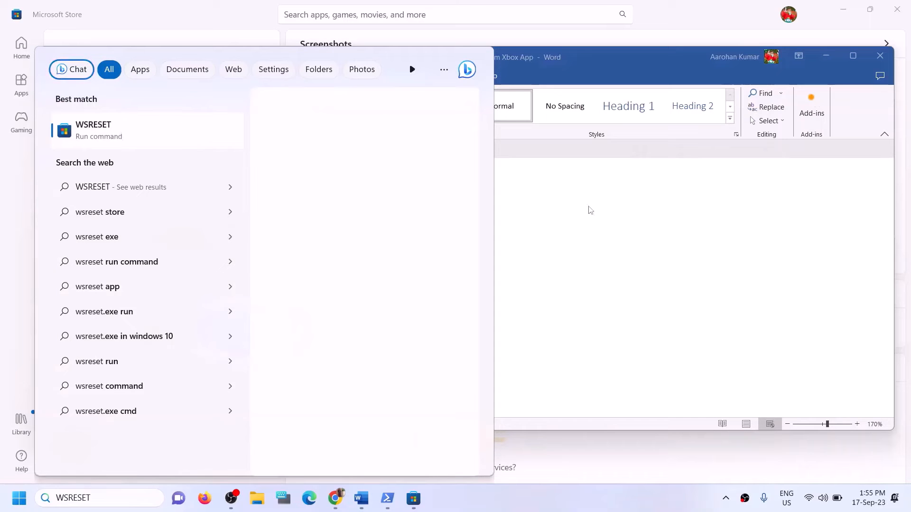
key("Return")
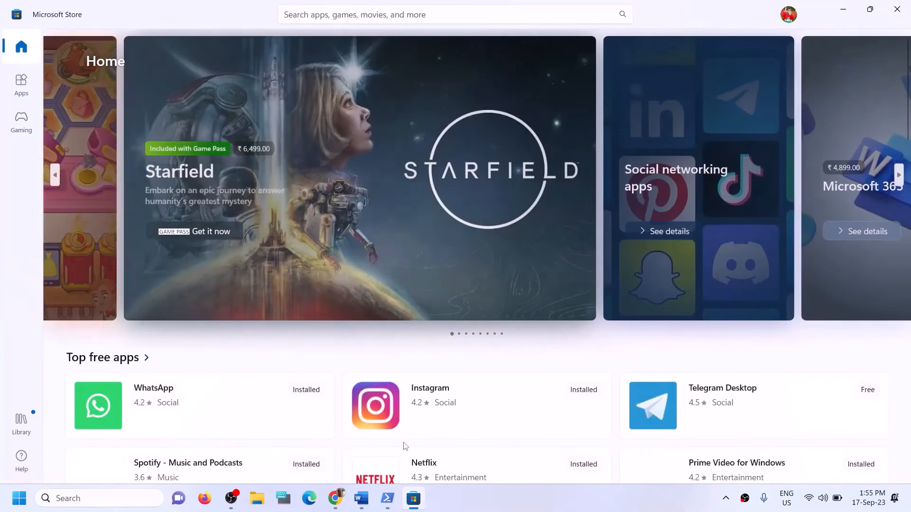
Return to Step 11 of the Word guide, find the Xbox app through Windows search, and uninstall it.
left_click(364, 503)
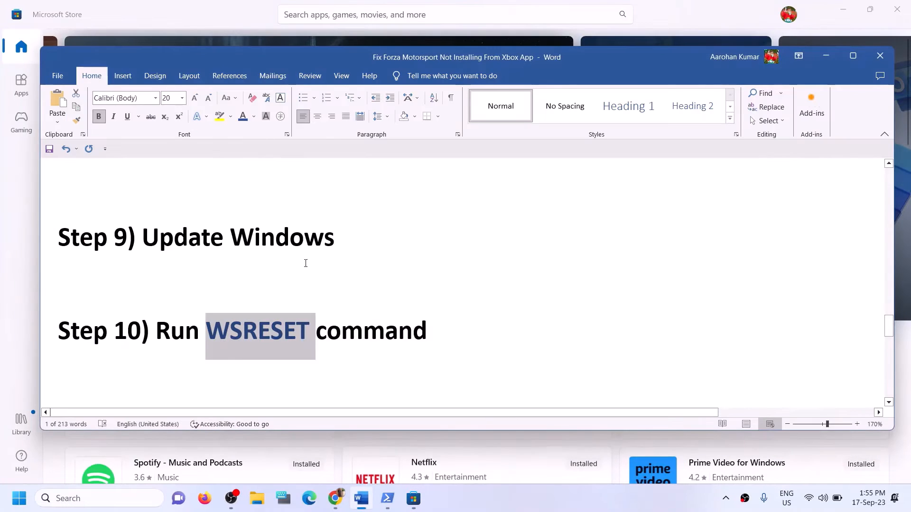
scroll(306, 263, "down", 4)
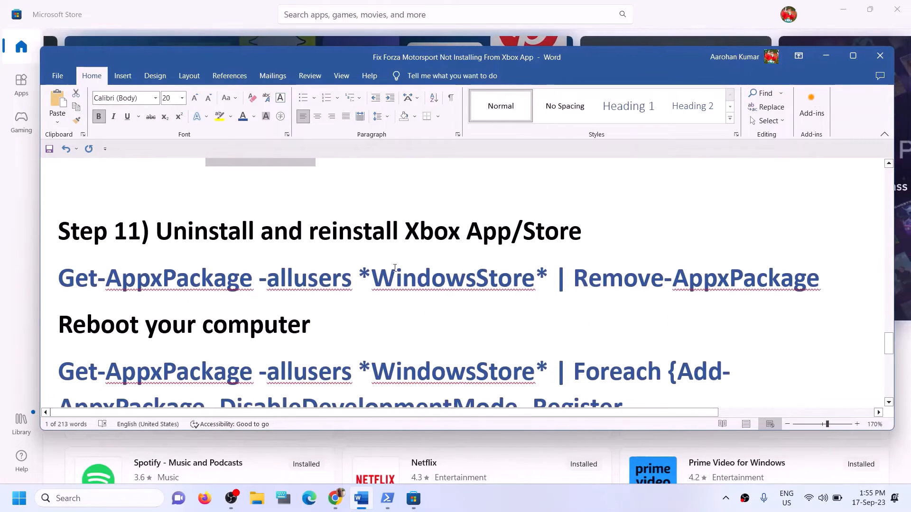
left_click_drag(392, 234, 610, 230)
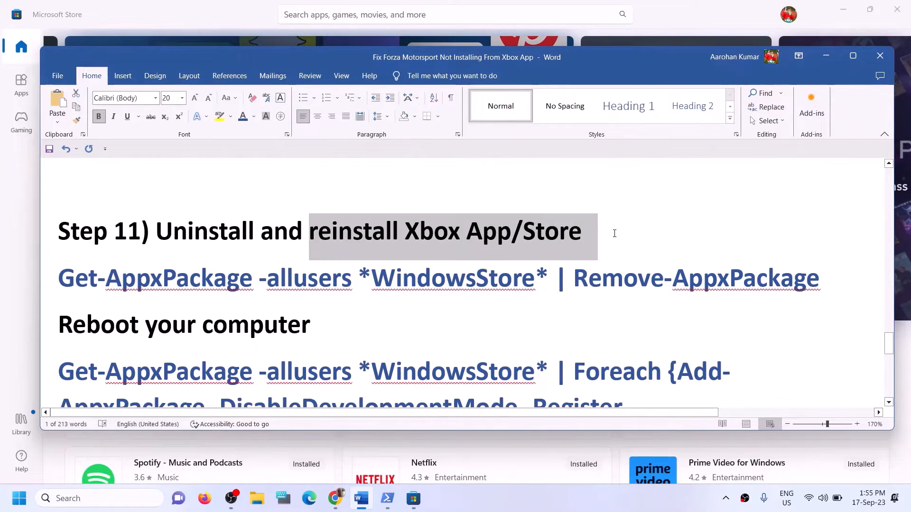
left_click(105, 287)
scroll(423, 304, "down", 2)
scroll(422, 302, "up", 2)
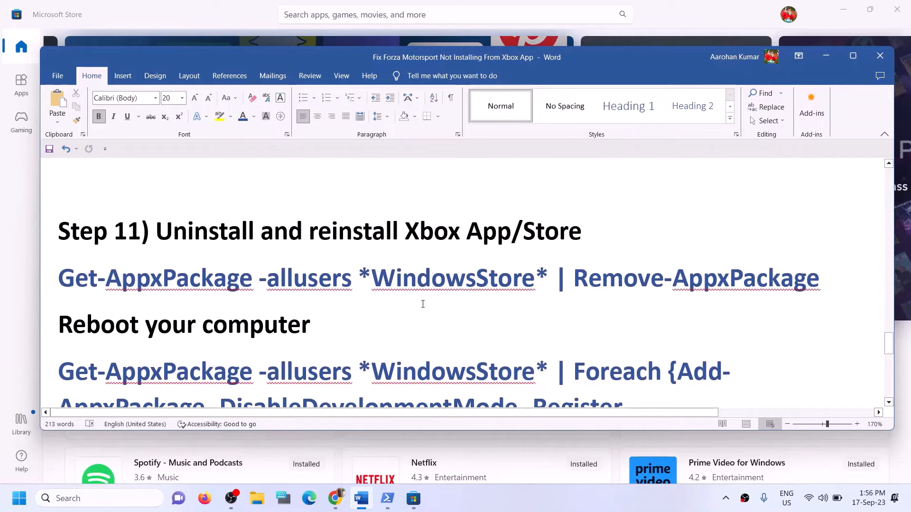
left_click(92, 499)
type("xbox")
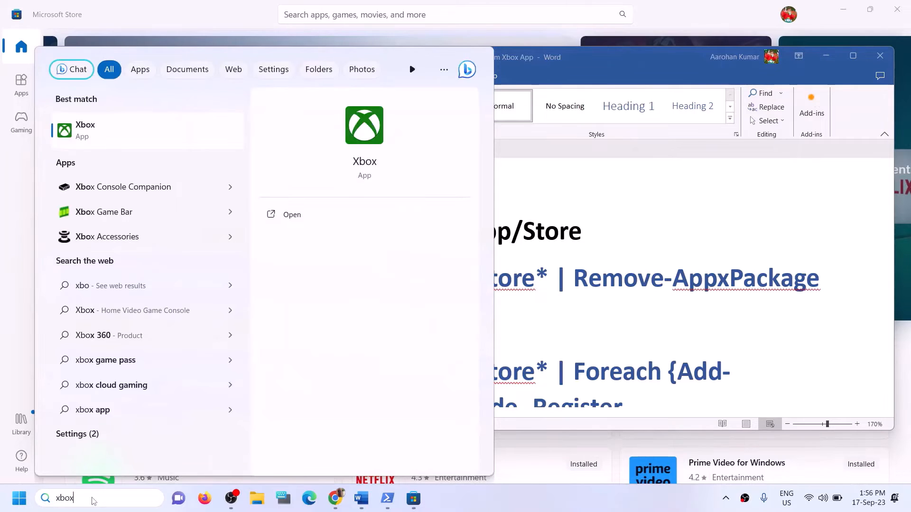
right_click(110, 143)
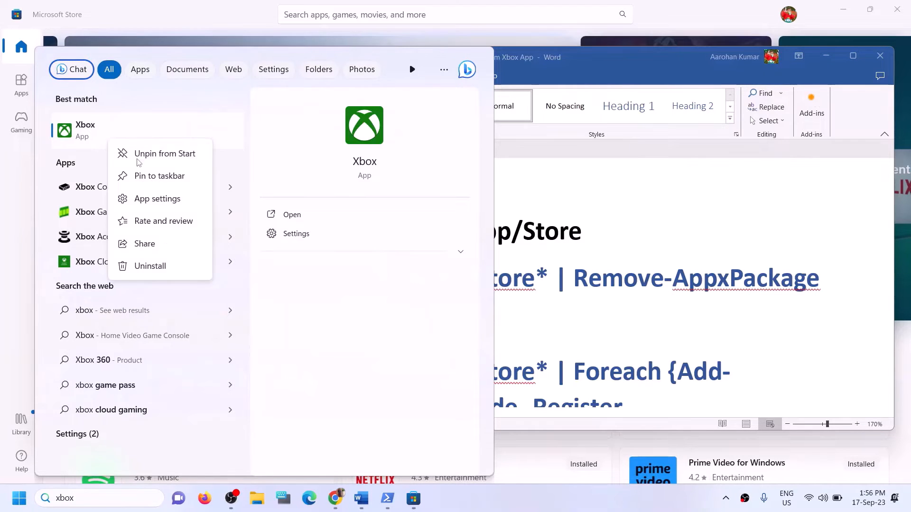
left_click(161, 269)
left_click(194, 280)
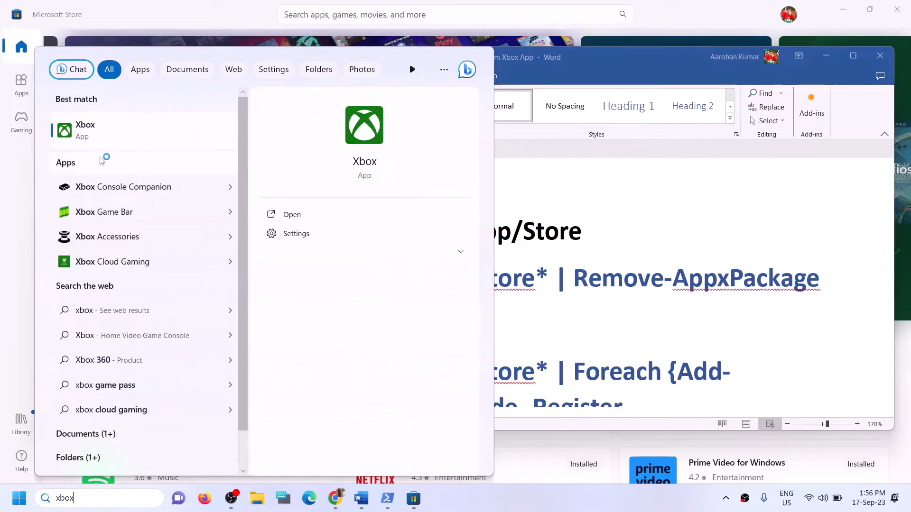
left_click(546, 229)
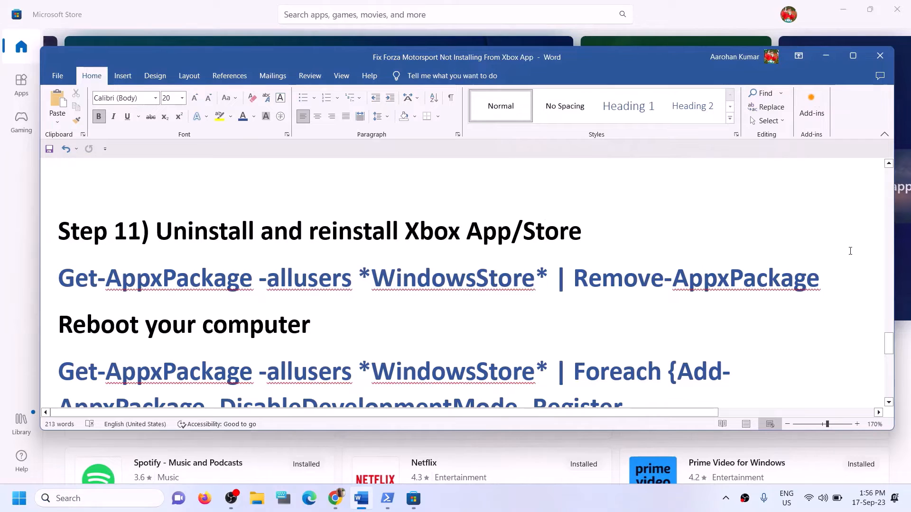
Copy the command Get-AppxPackage -allusers *WindowsStore* | Remove-AppxPackage from Step 11 of the Word guide.
left_click_drag(828, 280, 104, 282)
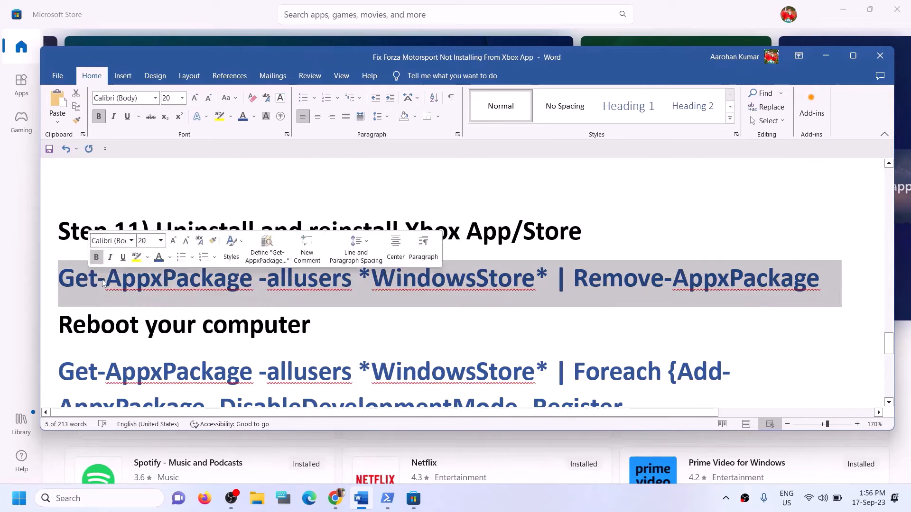
right_click(104, 282)
left_click(133, 323)
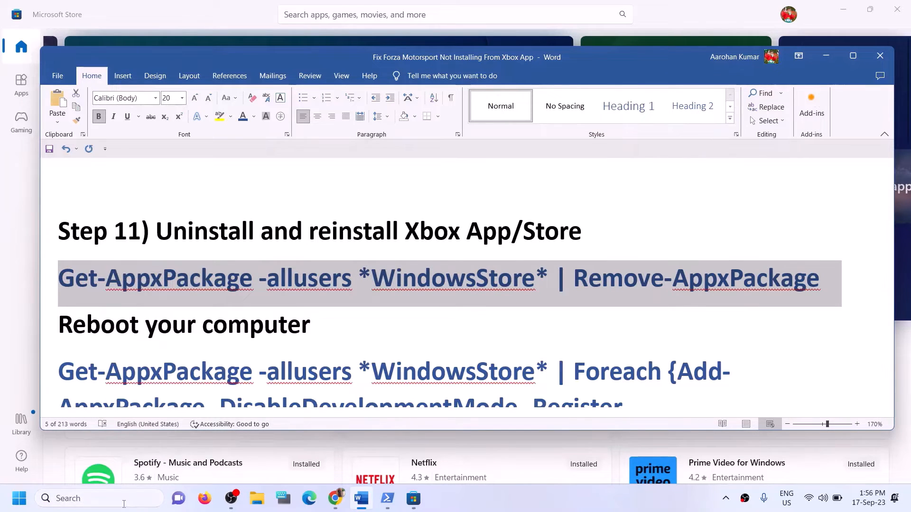
Find Windows PowerShell through Windows search, run it as administrator, and execute the copied Microsoft Store removal command.
left_click(123, 504)
type("powe")
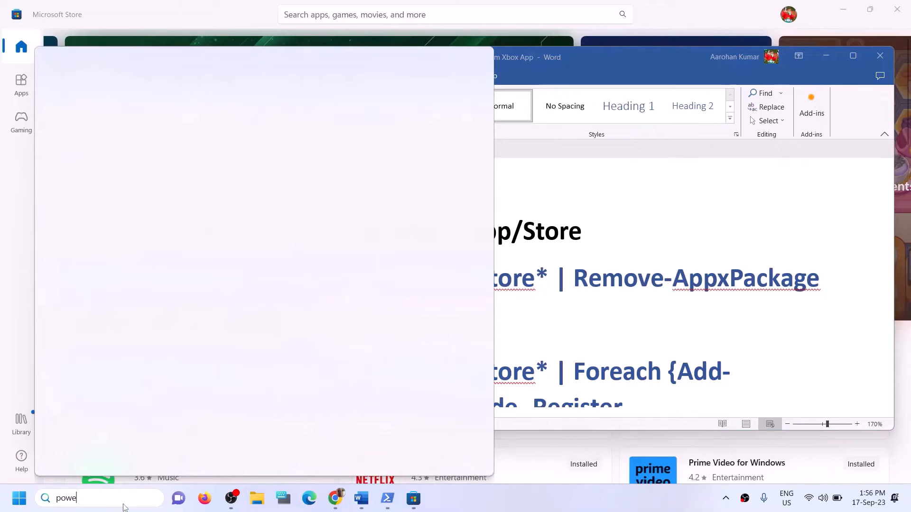
type("rshell")
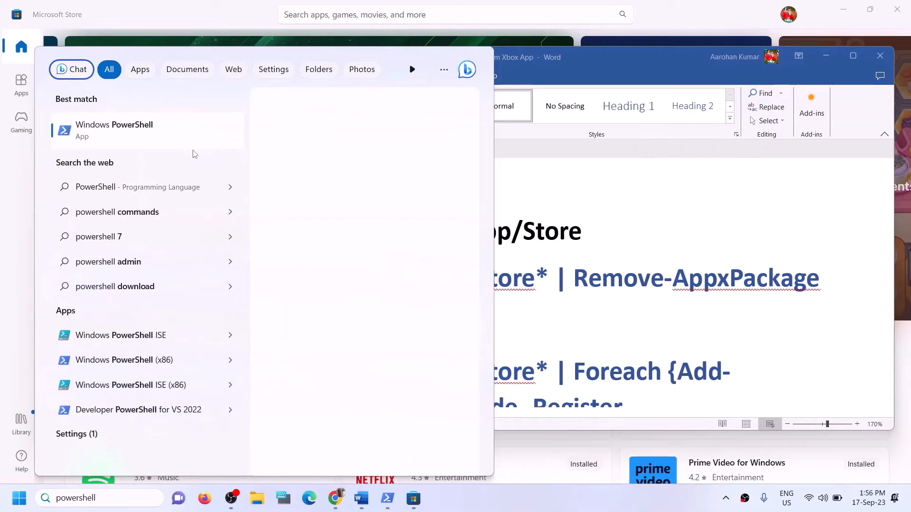
right_click(171, 136)
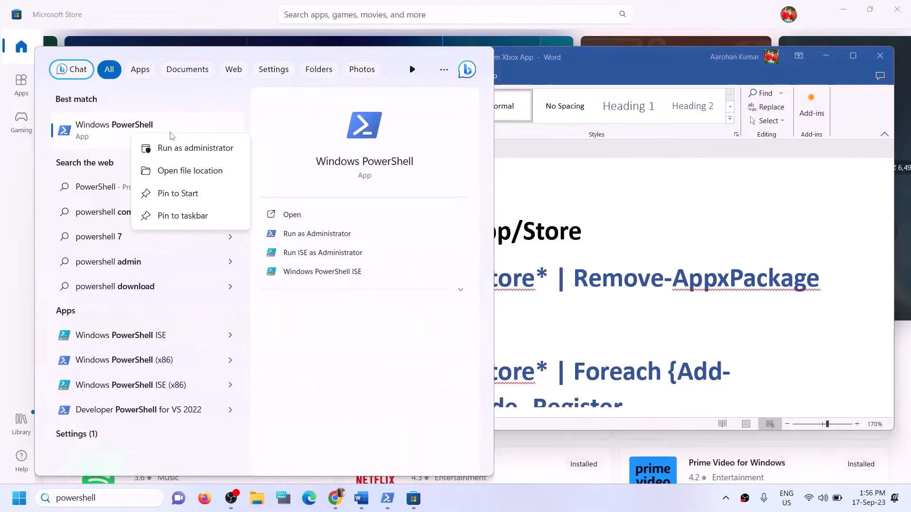
left_click(178, 153)
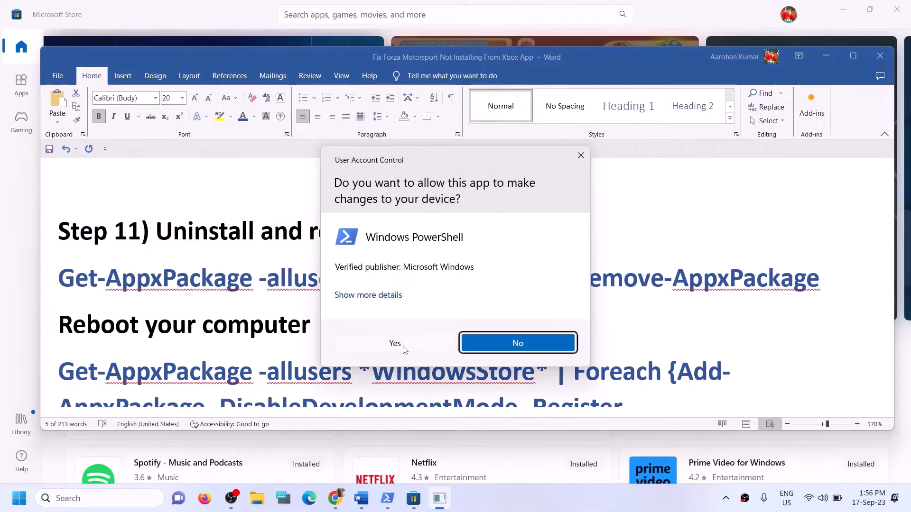
left_click(393, 343)
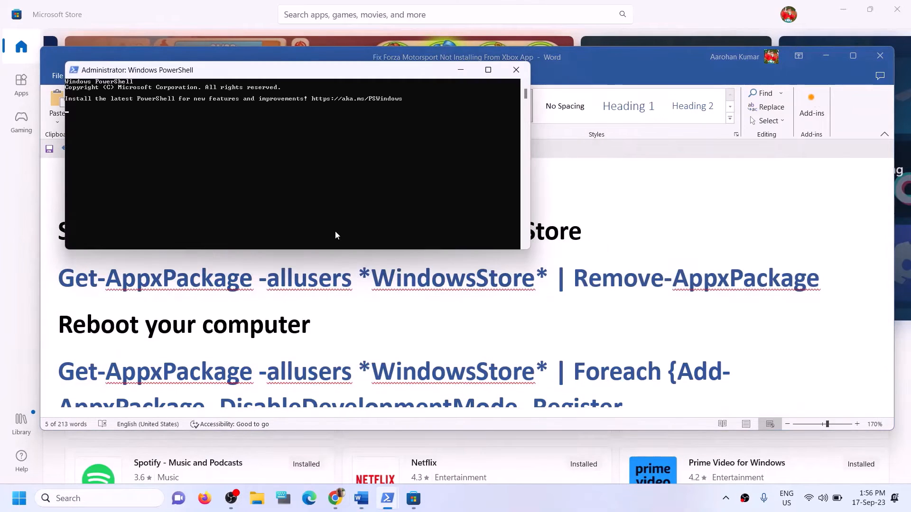
right_click(335, 231)
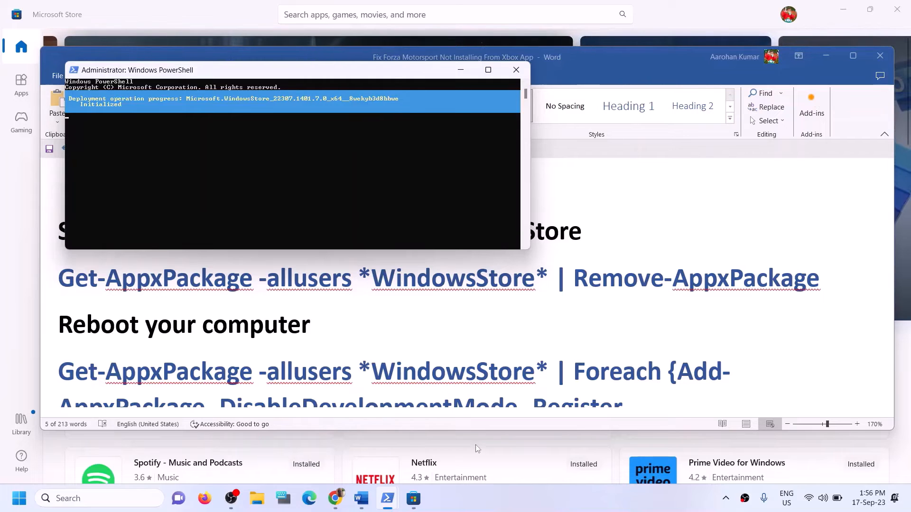
left_click(197, 14)
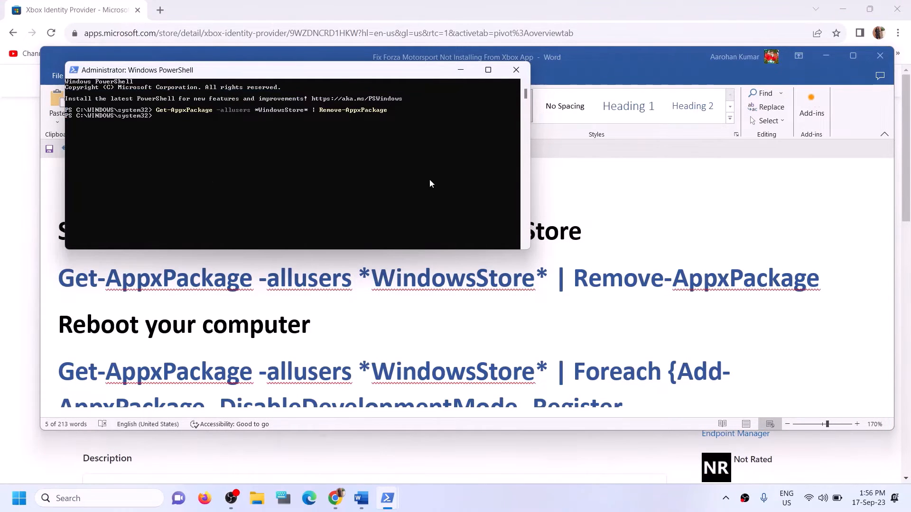
Return to Step 11 of the Word guide, highlight the reboot instruction, and copy the Get-AppxPackage command that re-registers WindowsStore.
left_click(355, 321)
scroll(327, 318, "down", 1)
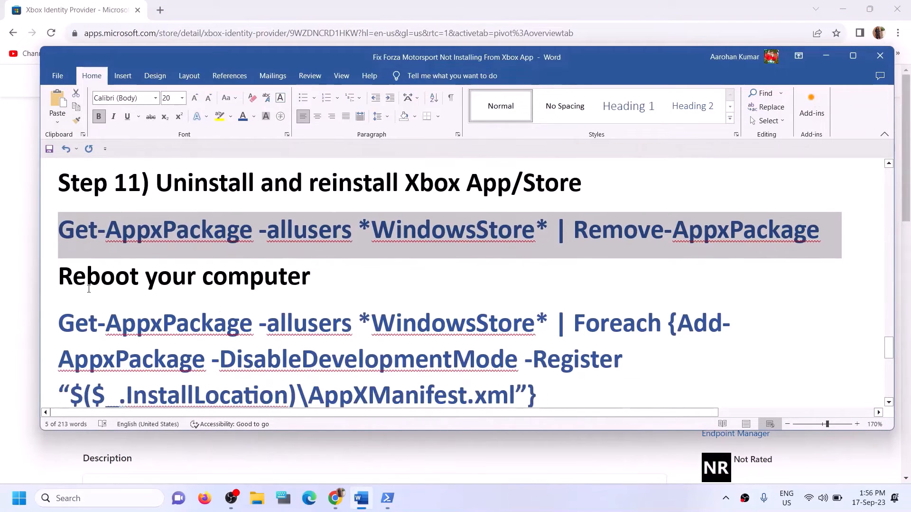
left_click_drag(87, 285, 338, 274)
scroll(549, 348, "down", 1)
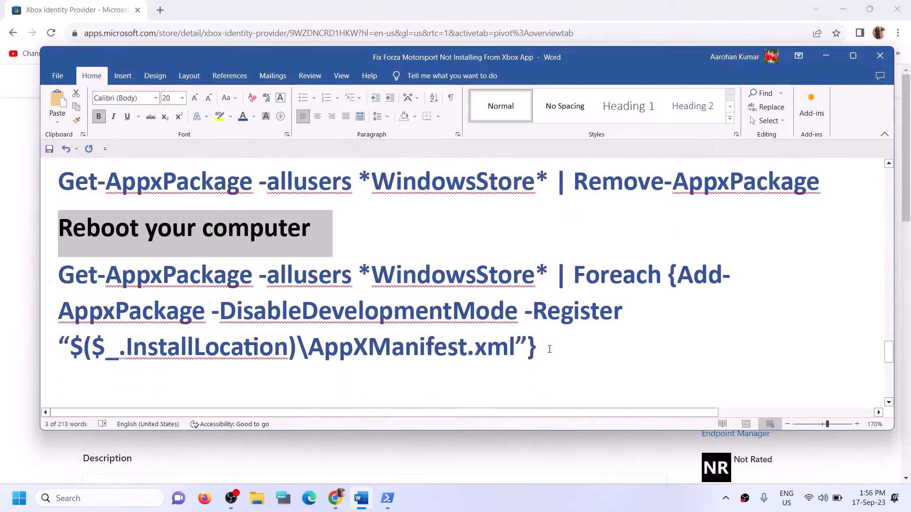
left_click_drag(550, 348, 82, 287)
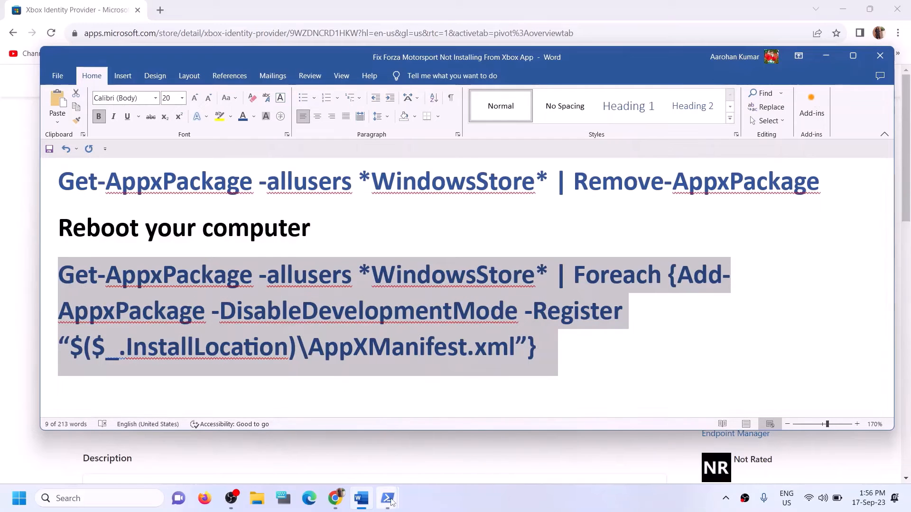
Revisit the guide's reboot instruction and run the copied WindowsStore re-registration command with Add-AppxPackage -DisableDevelopmentMode -Register in the administrator PowerShell window.
mouse_move(387, 498)
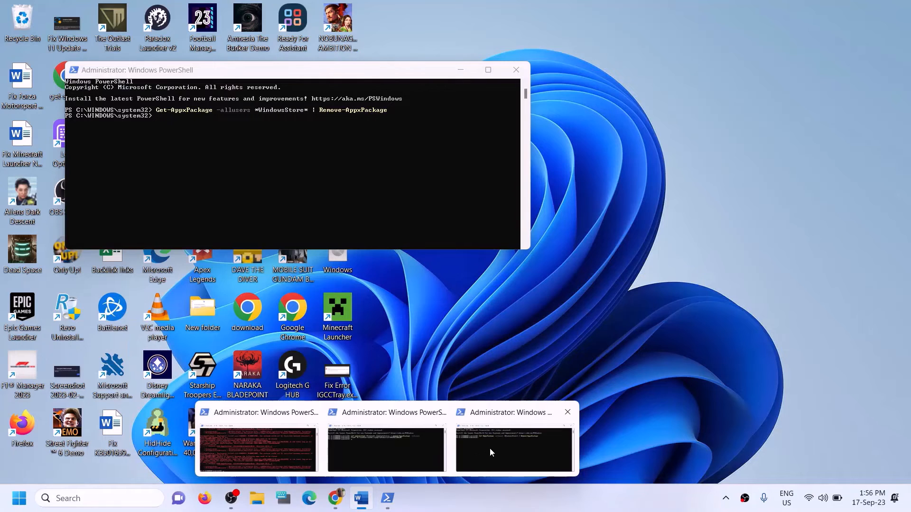
left_click(489, 447)
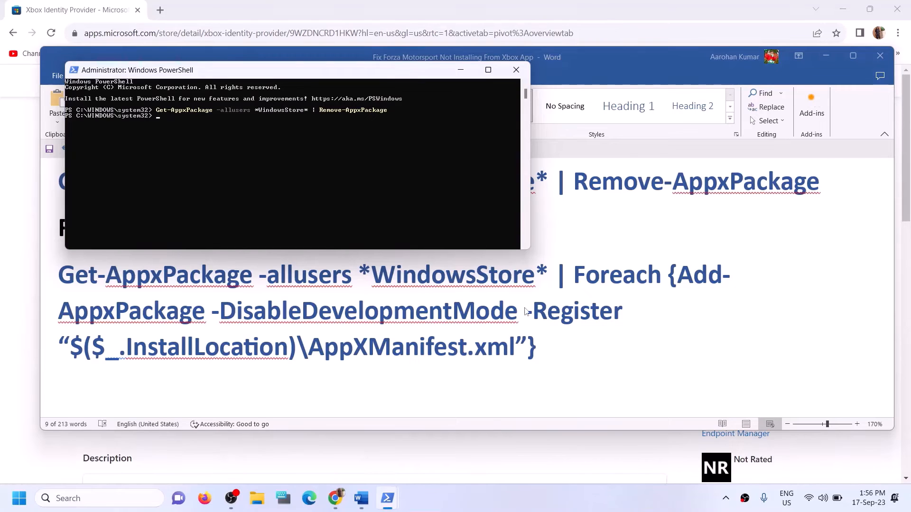
key("alt+Tab")
triple_click(97, 220)
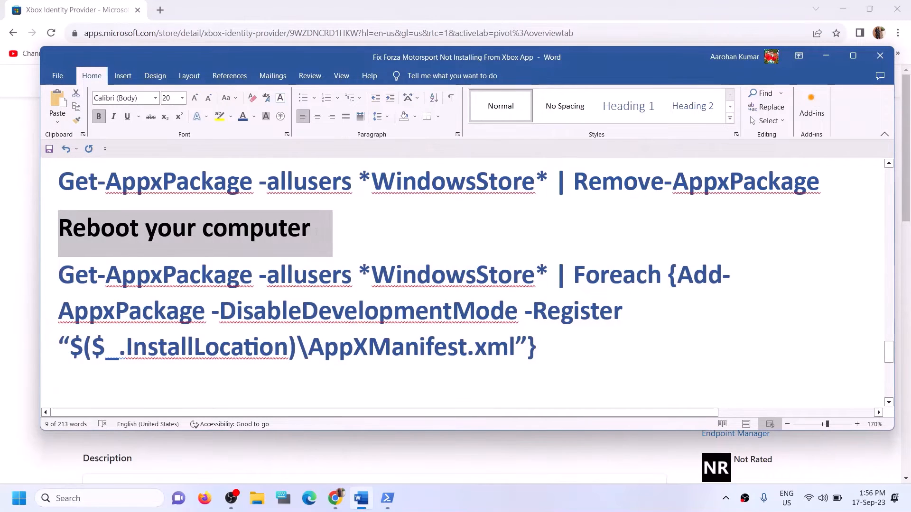
left_click(386, 501)
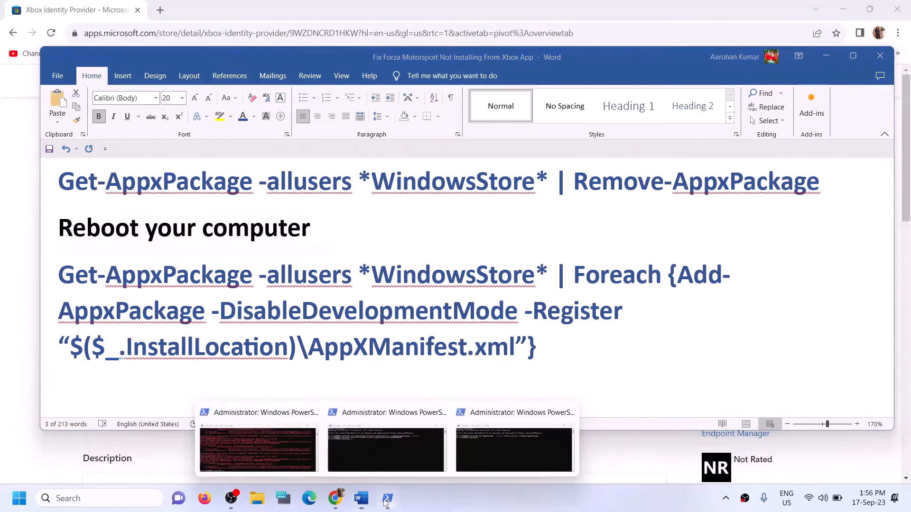
mouse_move(389, 503)
left_click(266, 444)
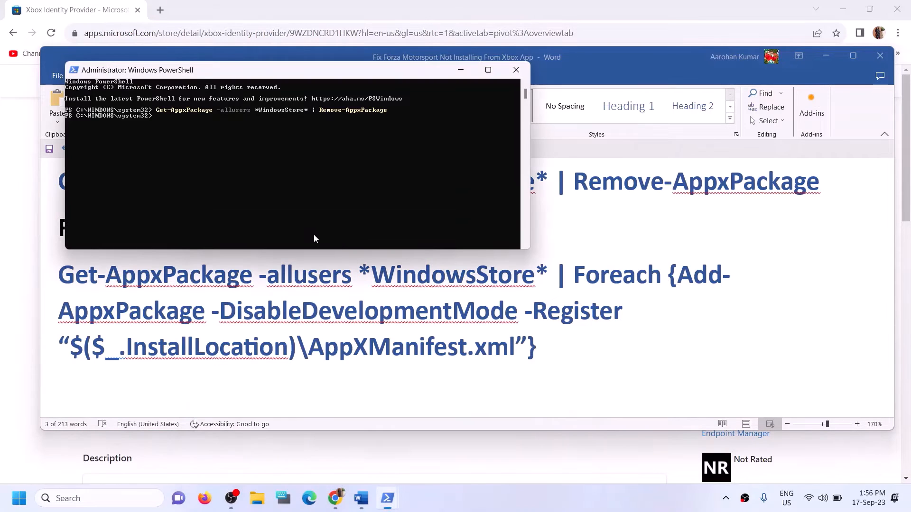
right_click(182, 143)
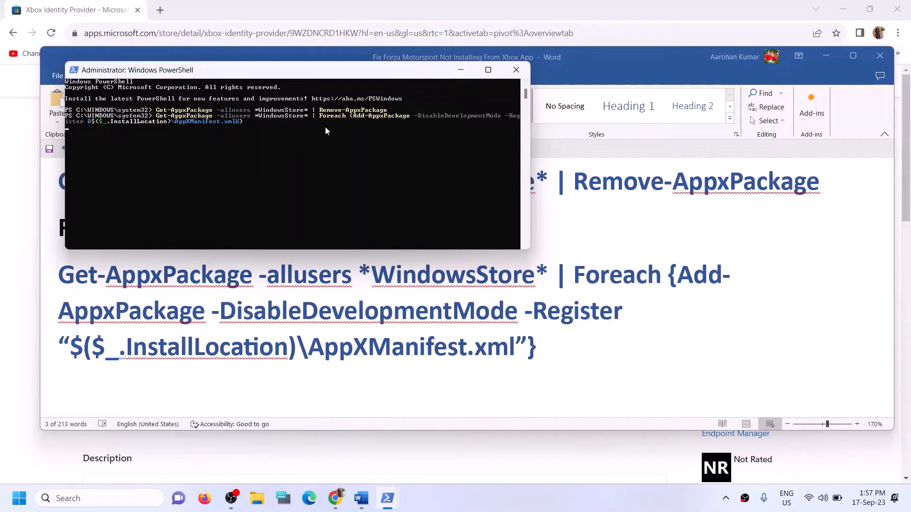
key("Return")
left_click(90, 499)
type("st")
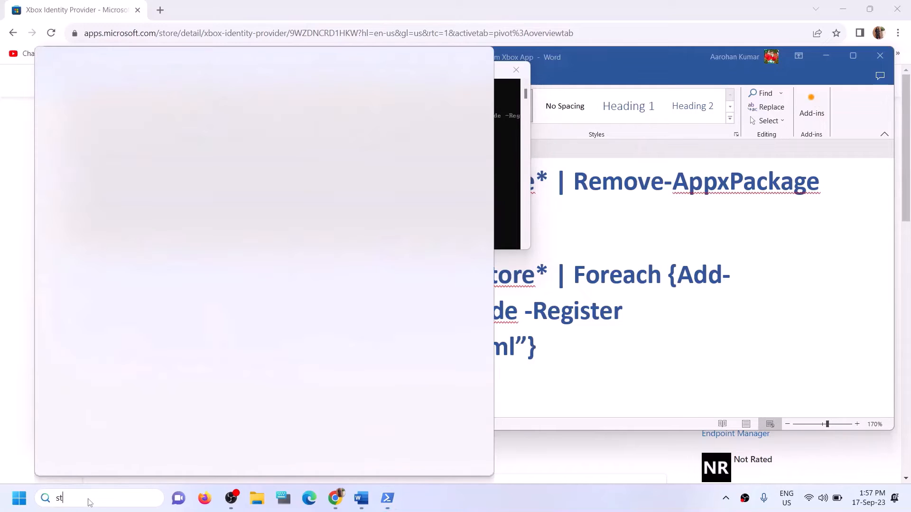
type("ore")
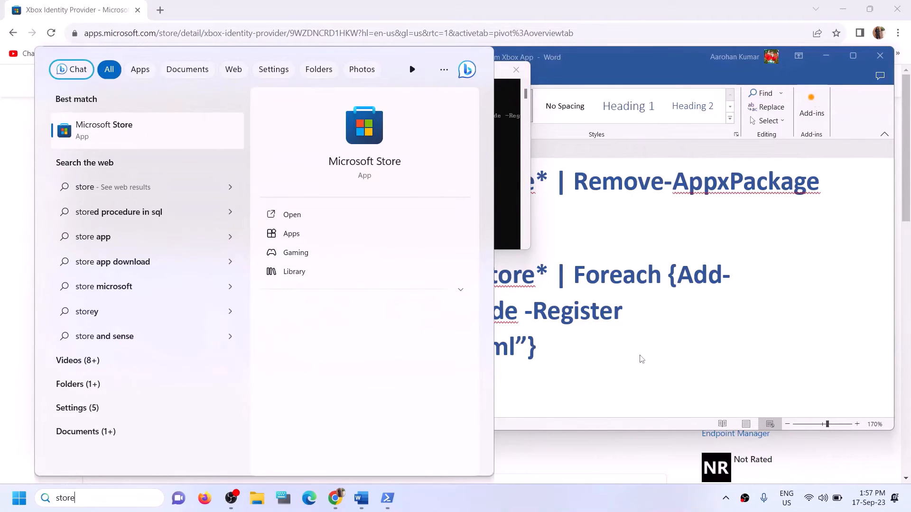
left_click(593, 343)
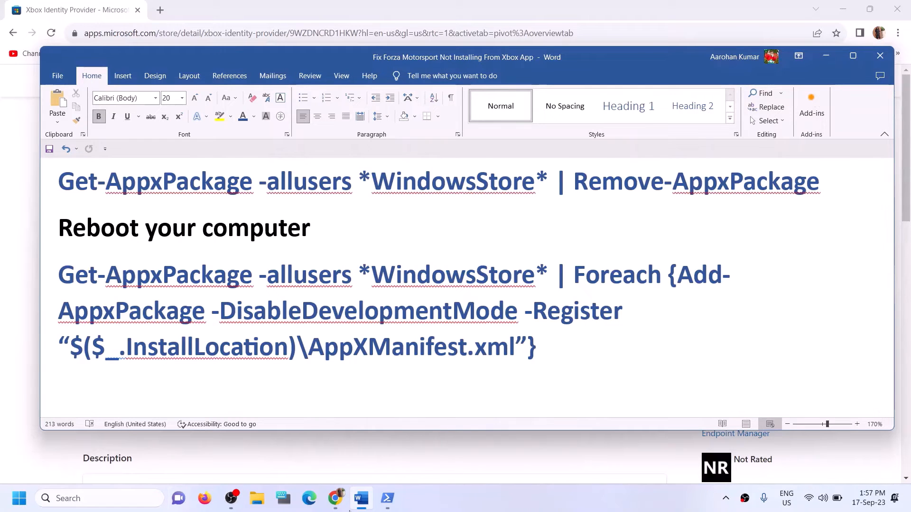
Search Windows for store and open Microsoft Store.
left_click(111, 496)
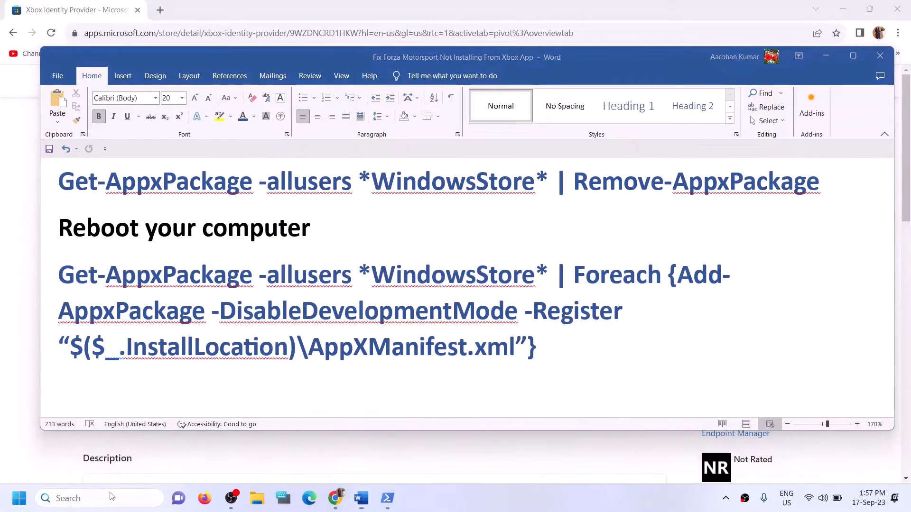
type("store")
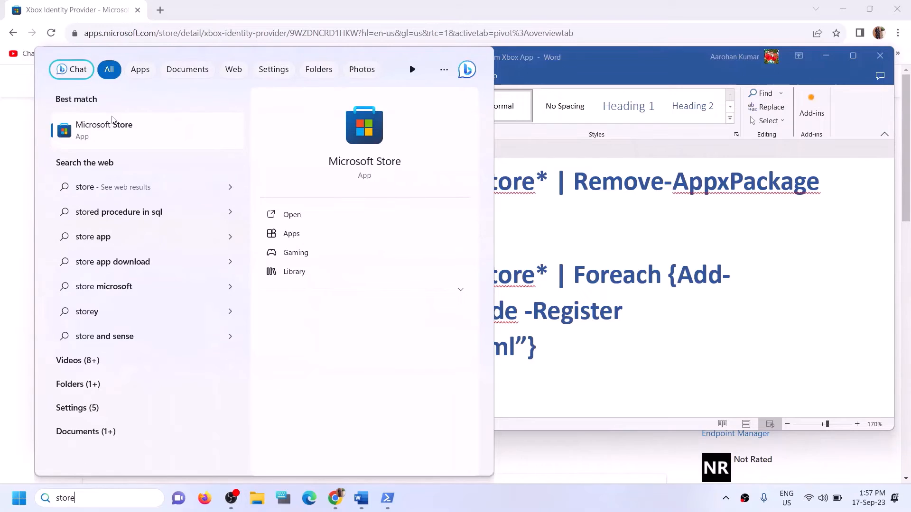
left_click(109, 122)
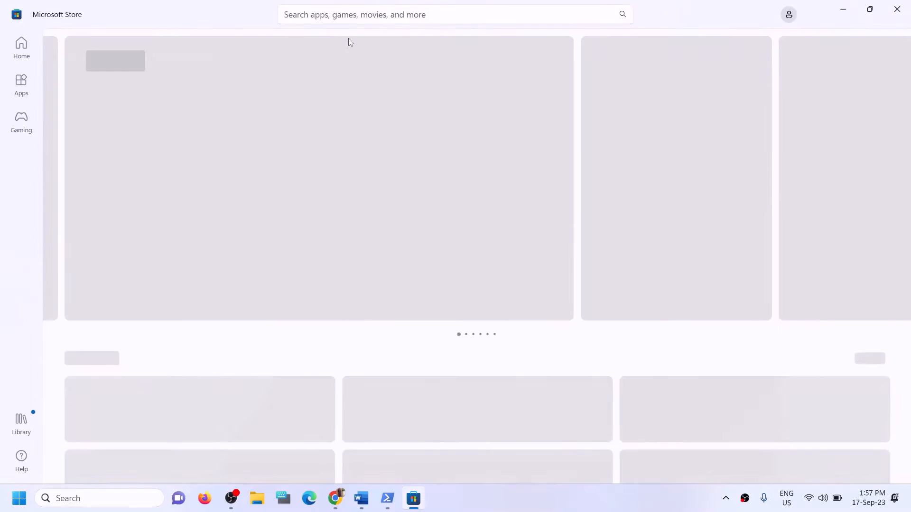
Search Microsoft Store for xbox, open the Xbox app's page, and install the app.
left_click(327, 15)
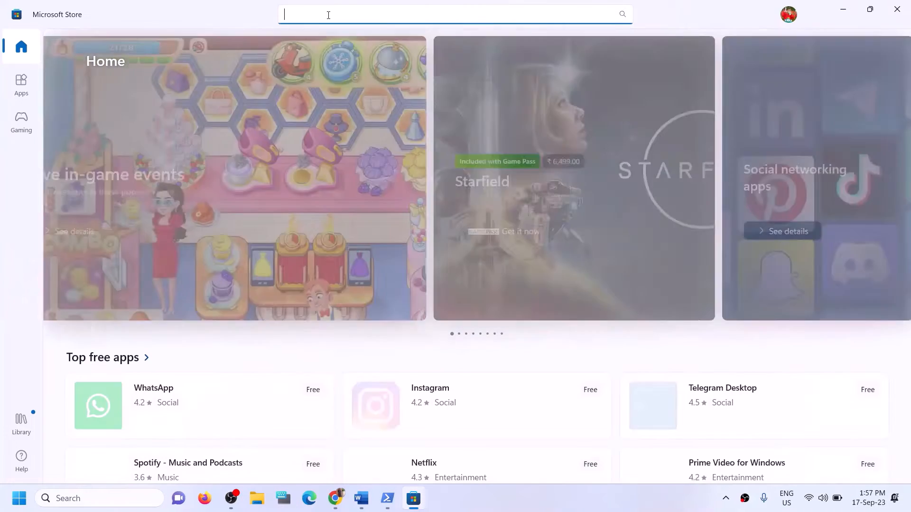
type("xbox")
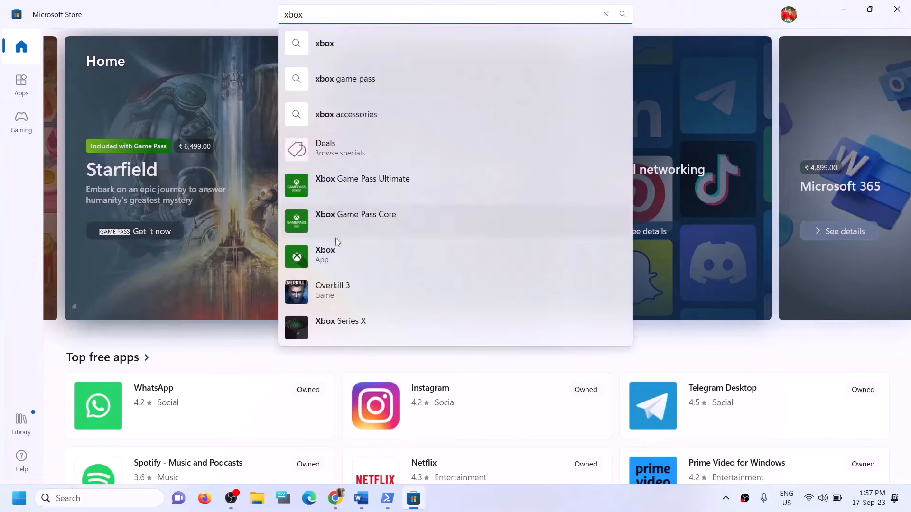
left_click(334, 249)
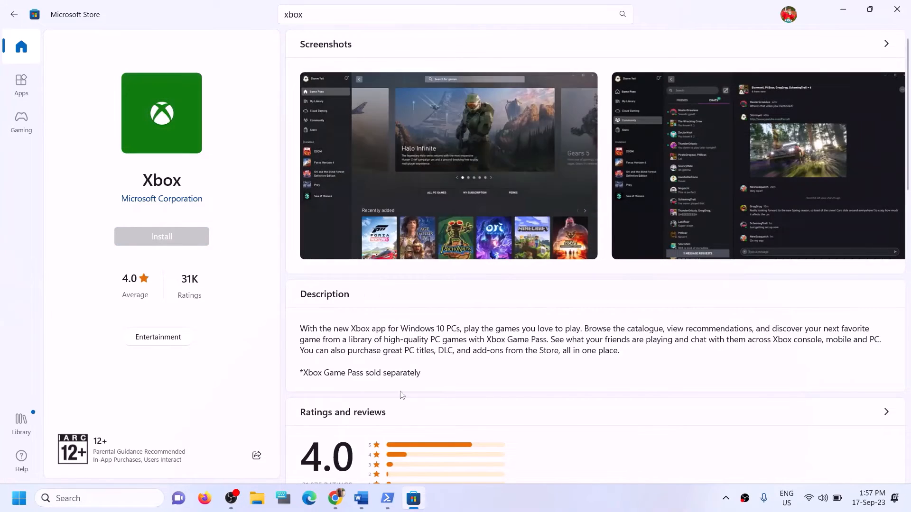
left_click(387, 338)
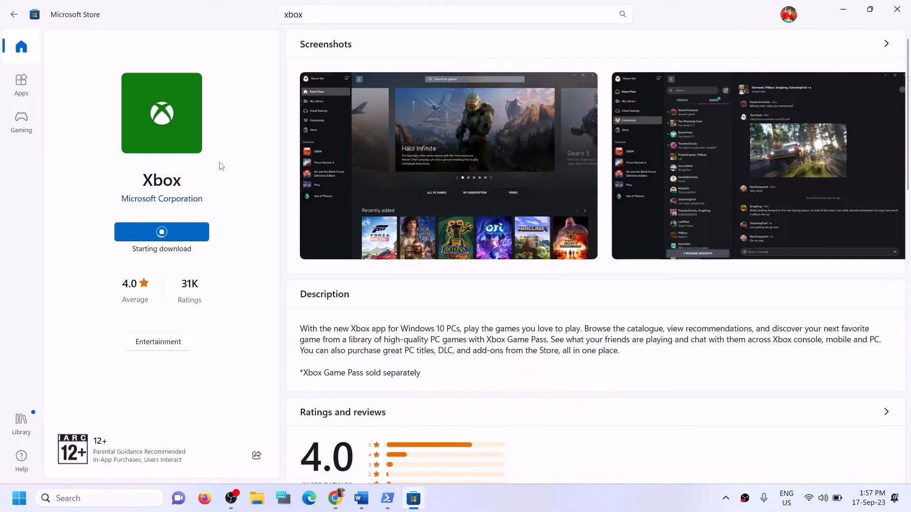
Read Step 12 of the Word guide about installing to the C drive or a different drive, and briefly check File Explorer.
left_click(361, 498)
scroll(287, 329, "down", 3)
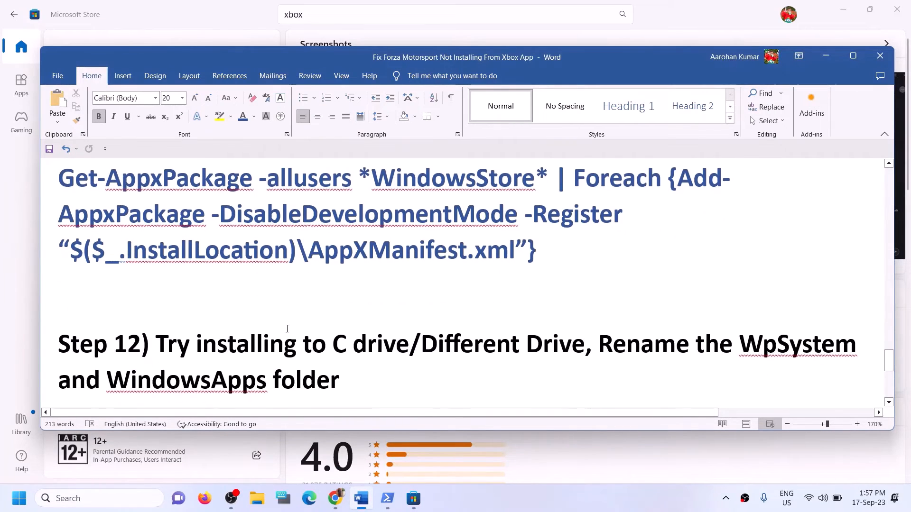
left_click_drag(160, 292, 392, 298)
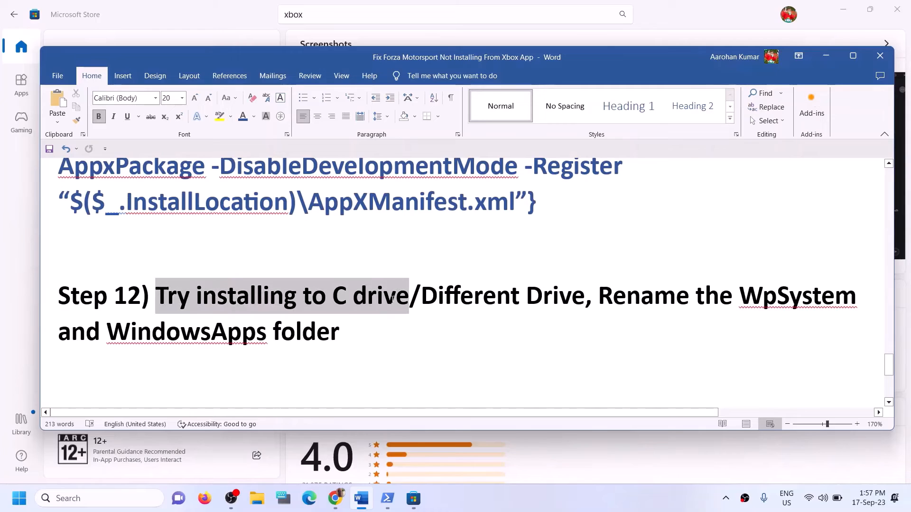
left_click(438, 302)
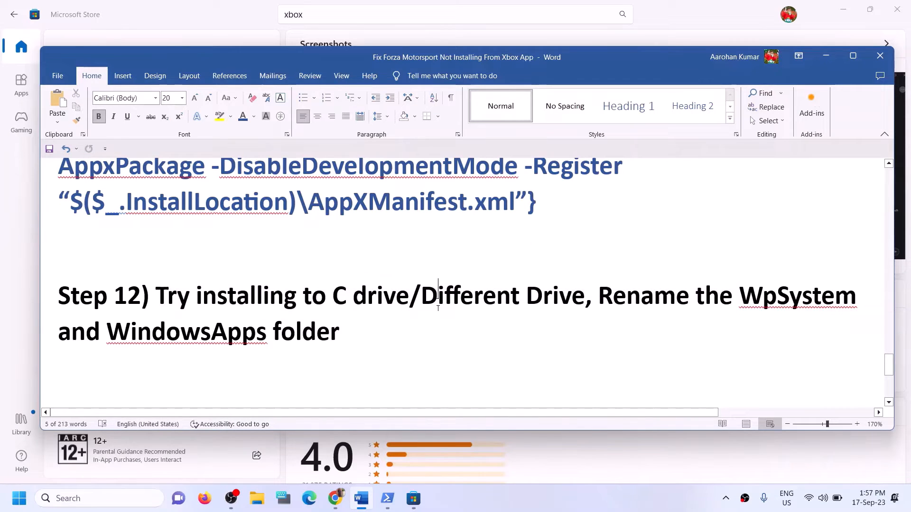
left_click(258, 497)
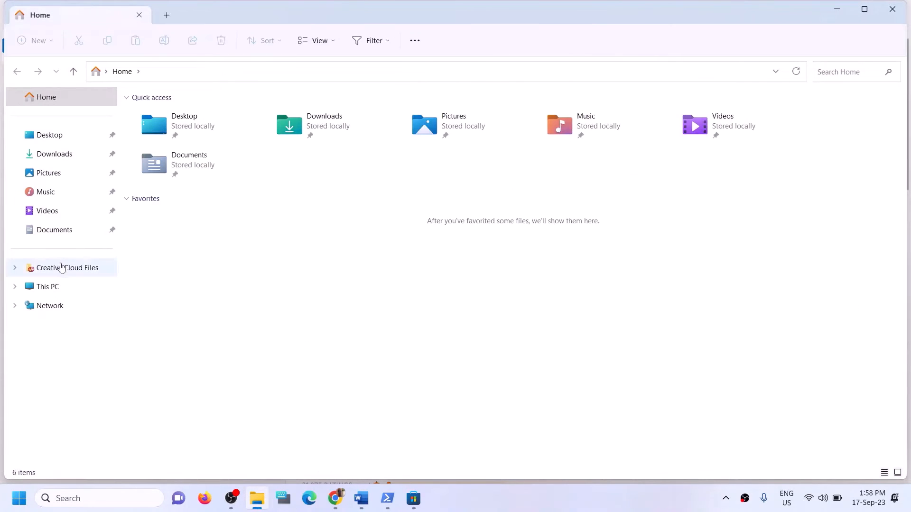
left_click(892, 9)
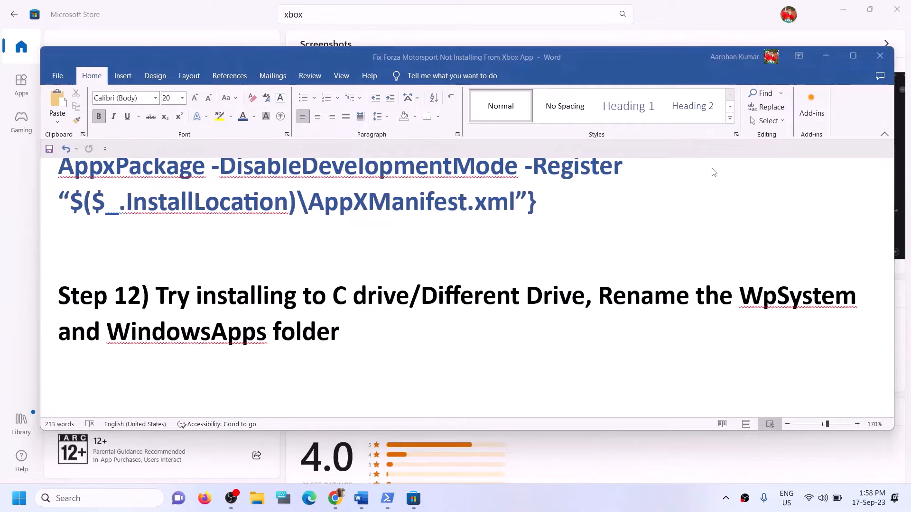
Open Windows Settings and look through the Advanced app settings and Installed apps pages under Apps.
key("super+i")
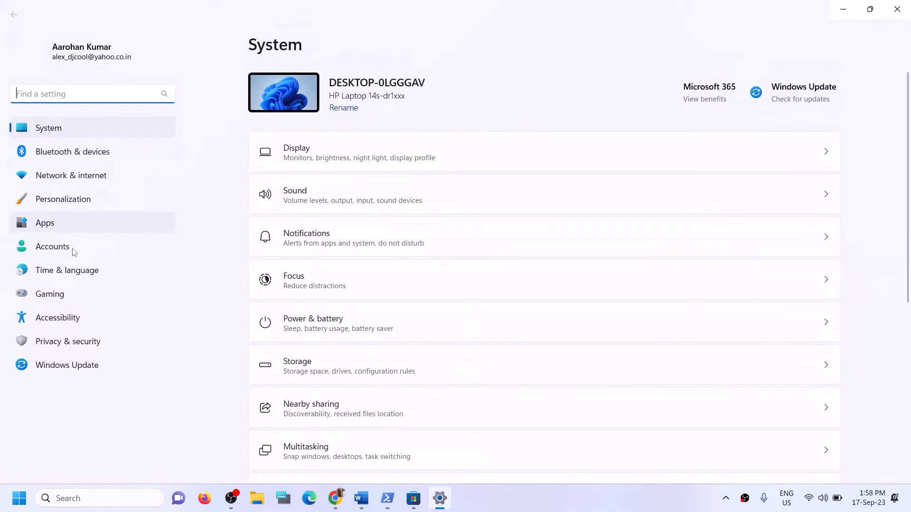
left_click(64, 231)
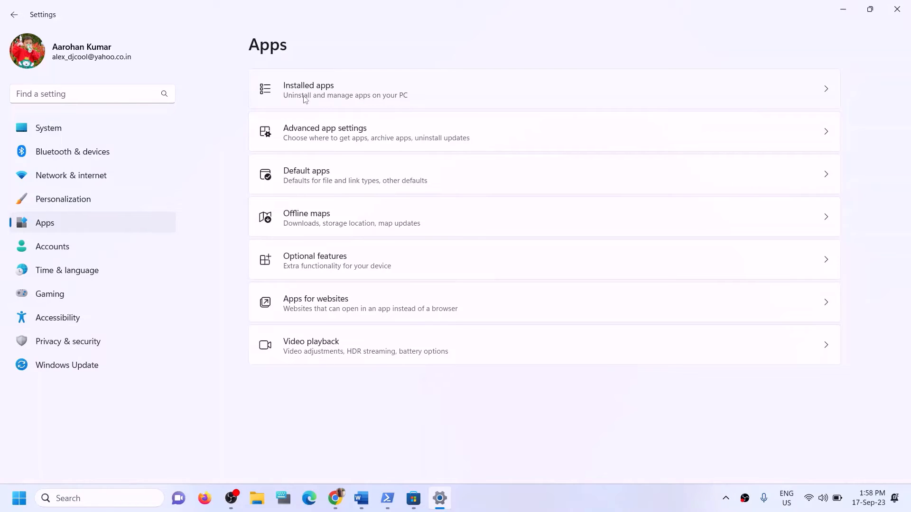
left_click(346, 140)
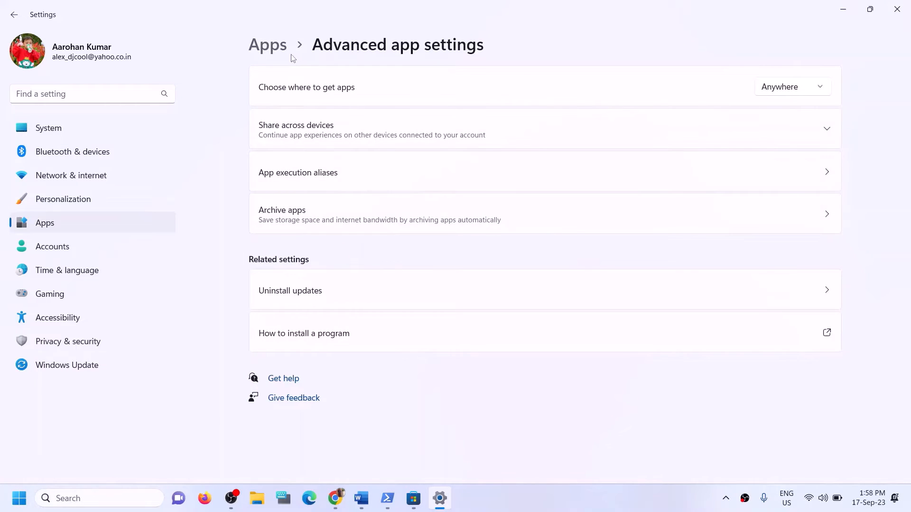
left_click(280, 47)
left_click(300, 93)
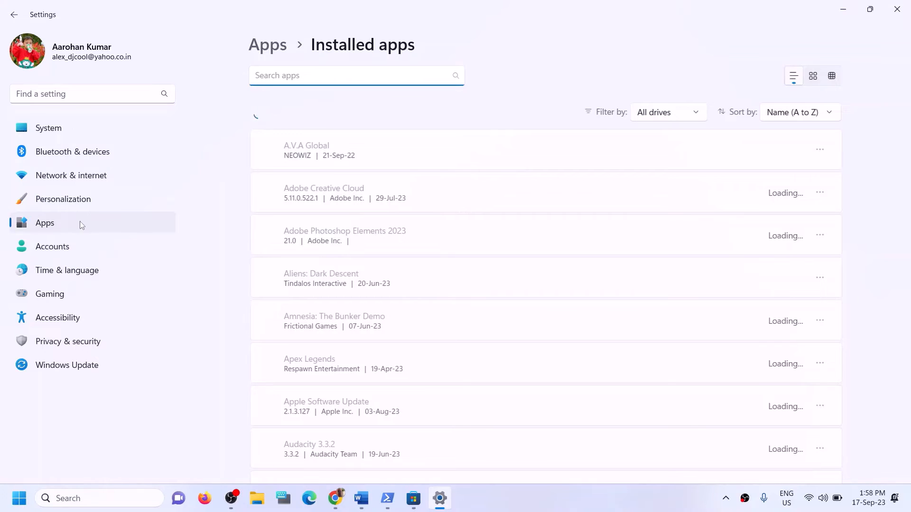
Open Where new content is saved in the advanced storage settings under System and check which drives are available for new apps.
left_click(50, 131)
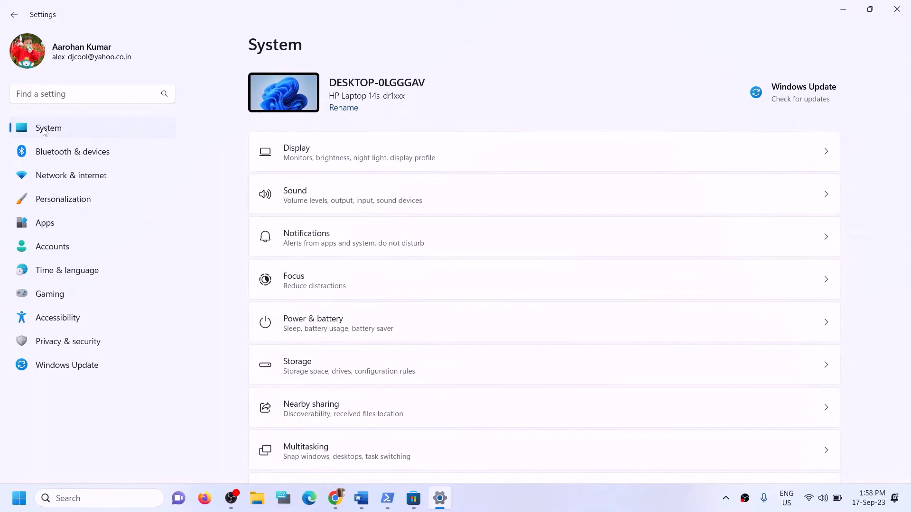
scroll(317, 291, "down", 5)
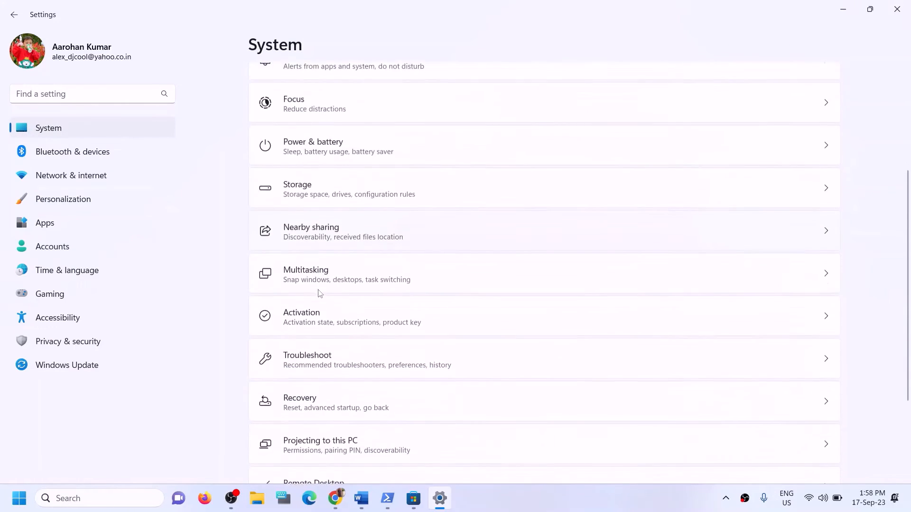
left_click(324, 178)
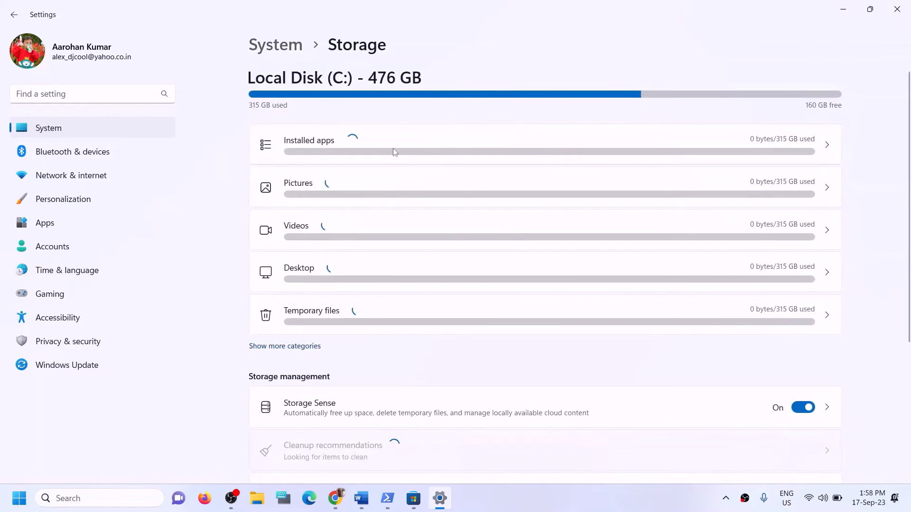
scroll(403, 275, "down", 4)
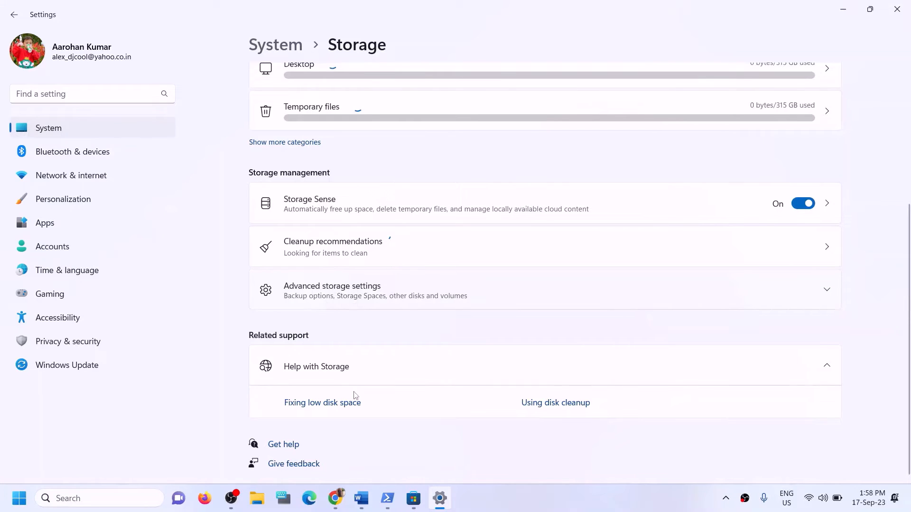
left_click(350, 289)
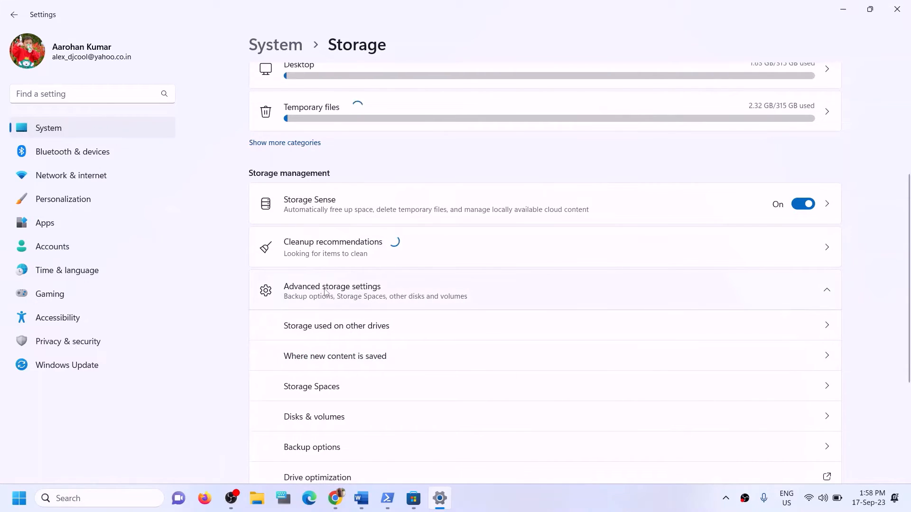
scroll(360, 308, "down", 1)
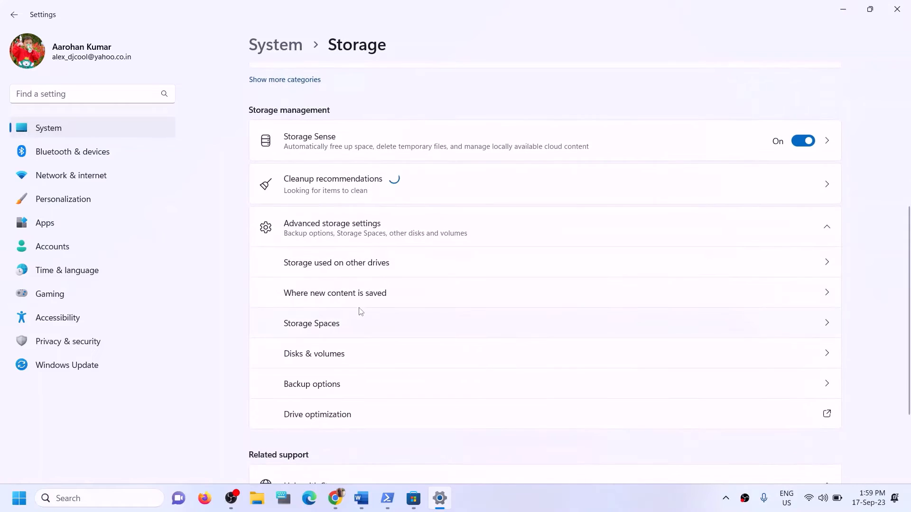
left_click(328, 298)
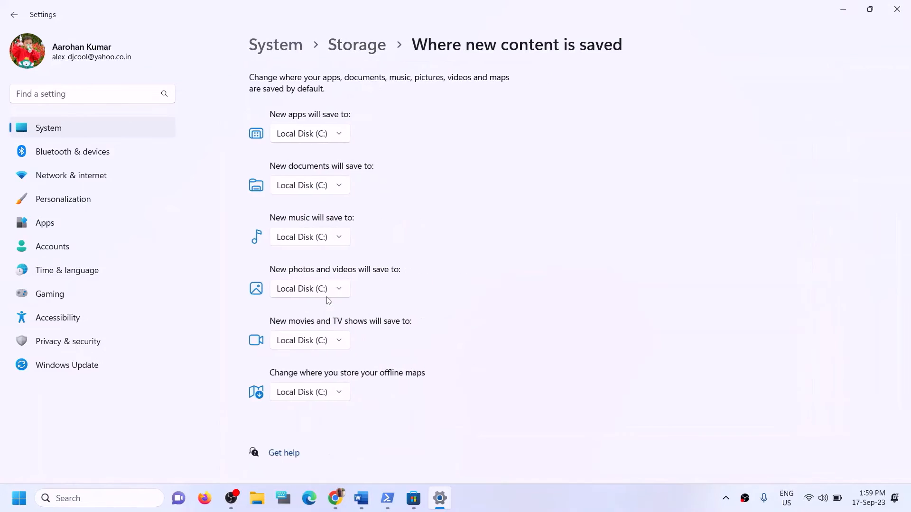
left_click(340, 136)
left_click(364, 124)
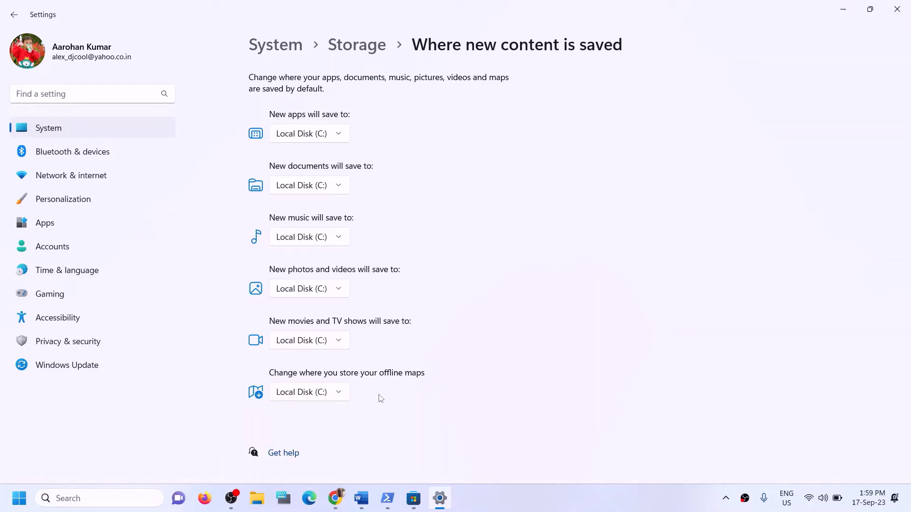
Review Step 12 of the Word guide and recheck the drive choices for new apps in Settings.
left_click(370, 504)
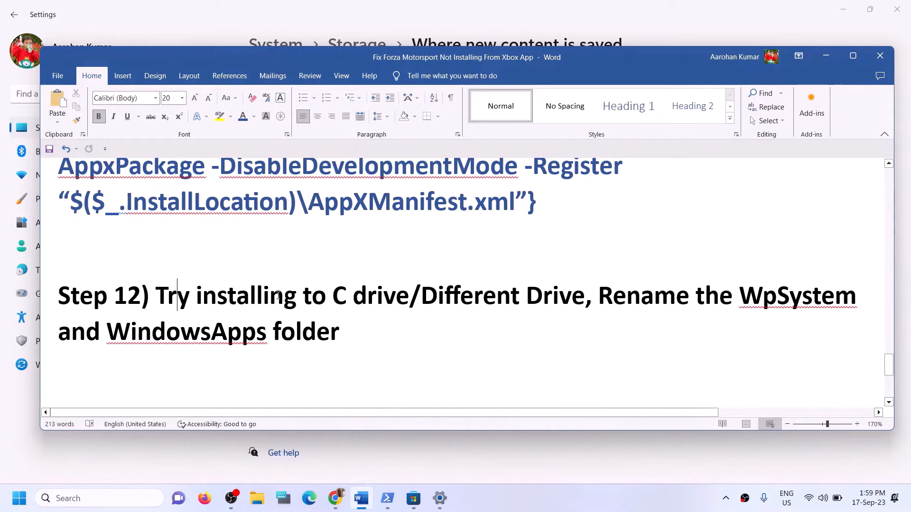
left_click_drag(175, 294, 409, 295)
left_click(820, 56)
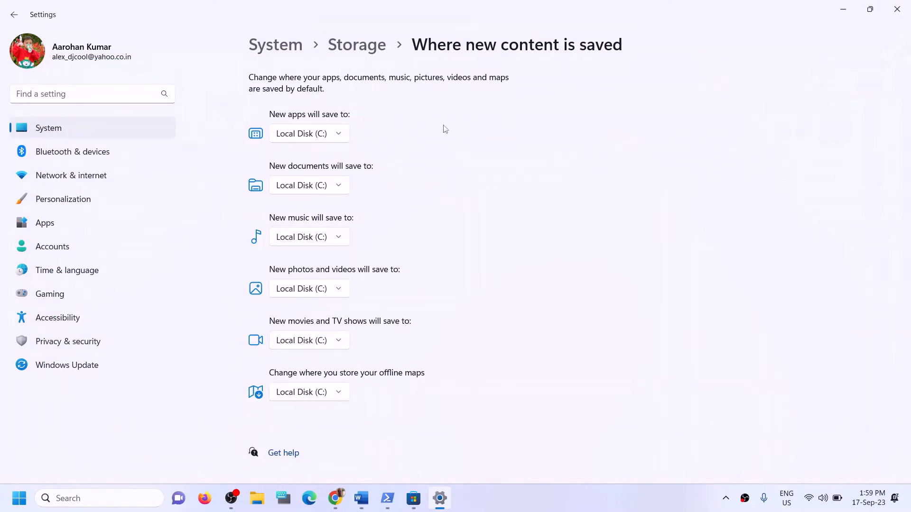
left_click(345, 138)
left_click(304, 135)
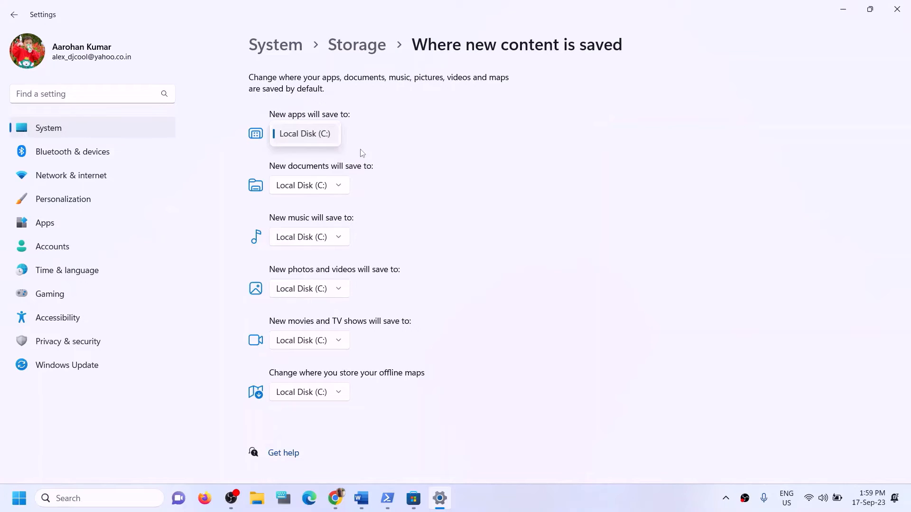
left_click(385, 148)
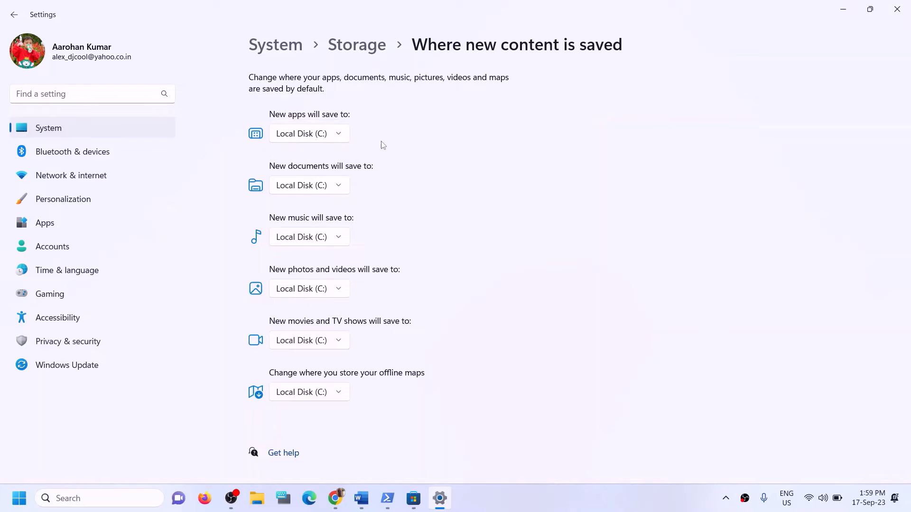
left_click(340, 137)
left_click(592, 142)
Reread the part of Step 12 in the Word guide about installing to the C drive or a different drive.
left_click(372, 501)
left_click(177, 295)
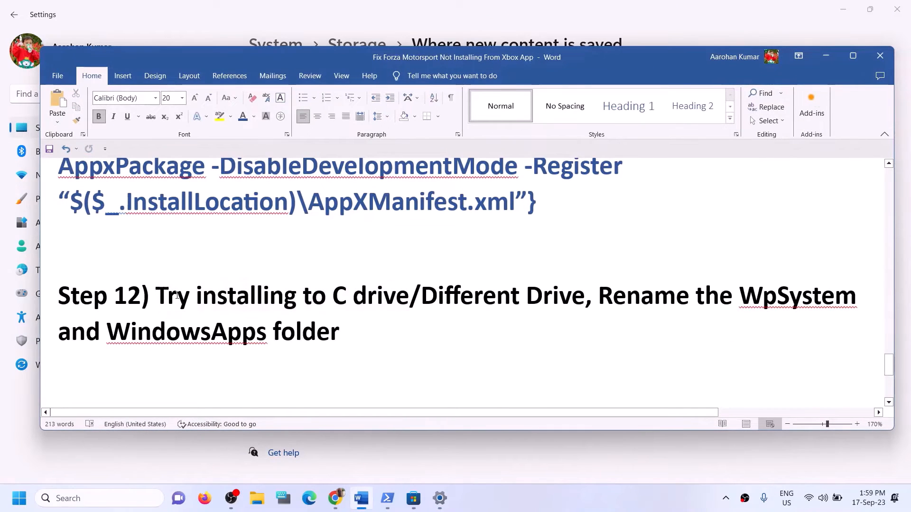
left_click_drag(176, 295, 407, 297)
left_click(344, 332)
left_click_drag(198, 297, 571, 298)
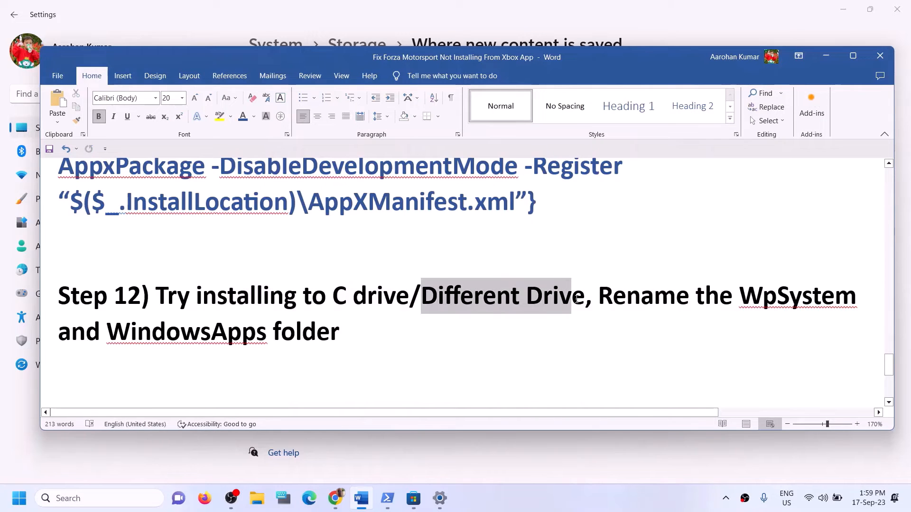
left_click(825, 56)
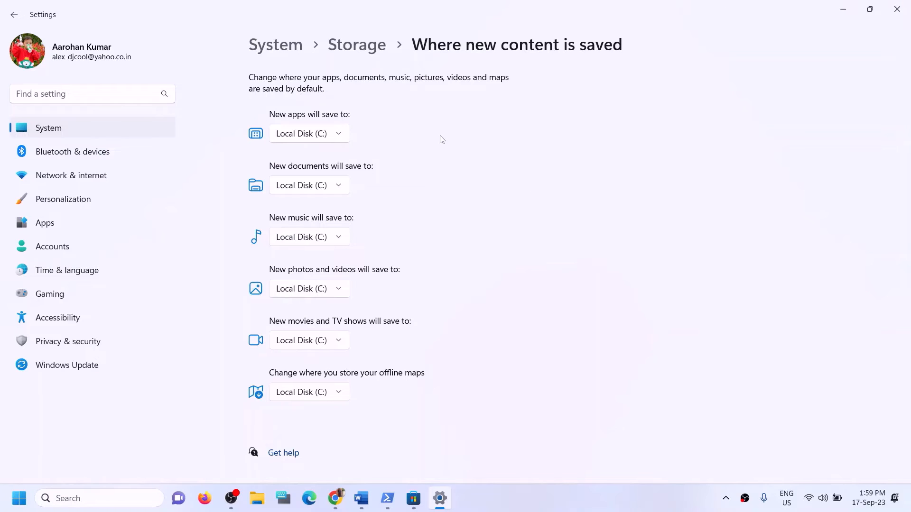
Close the File Explorer window for drive D and set new apps to save to Local Disk (D:).
left_click(341, 131)
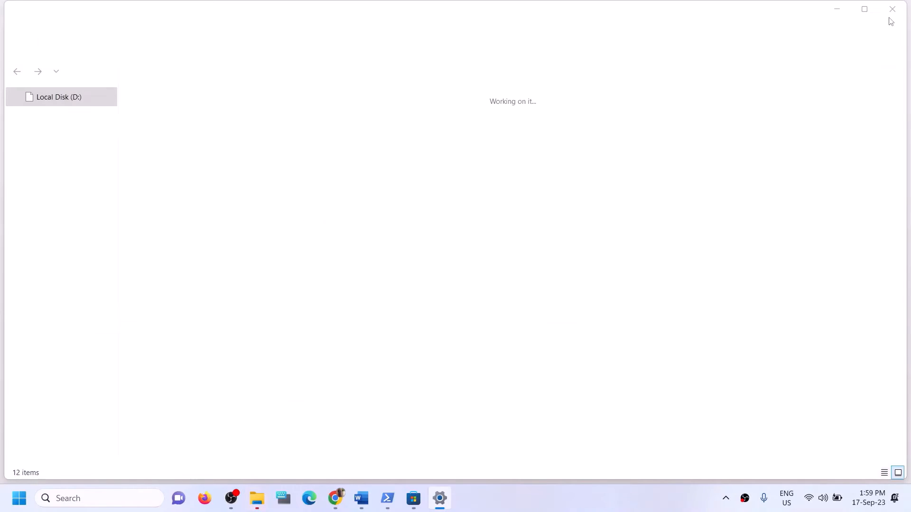
left_click(895, 8)
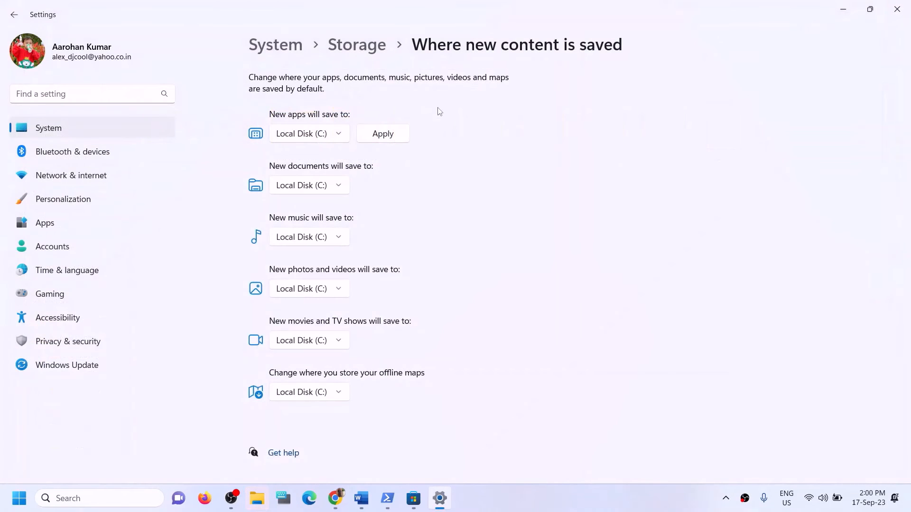
left_click(340, 136)
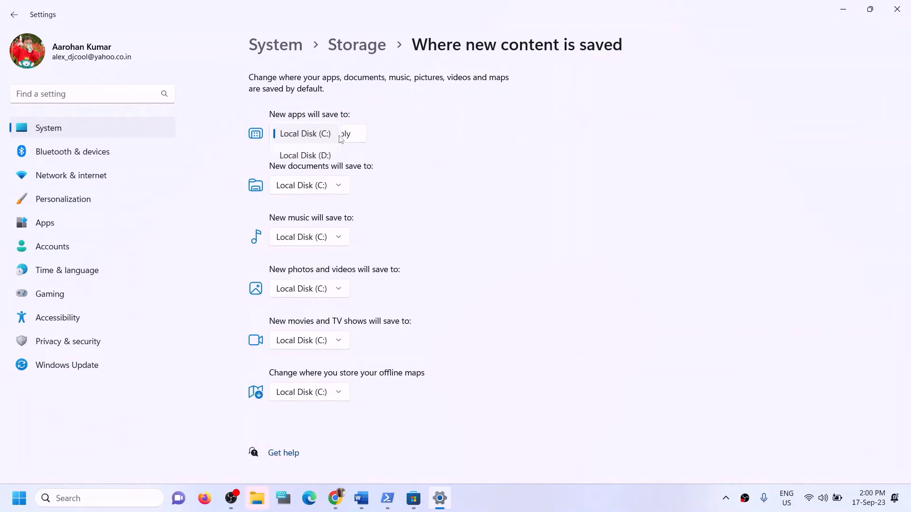
left_click(312, 156)
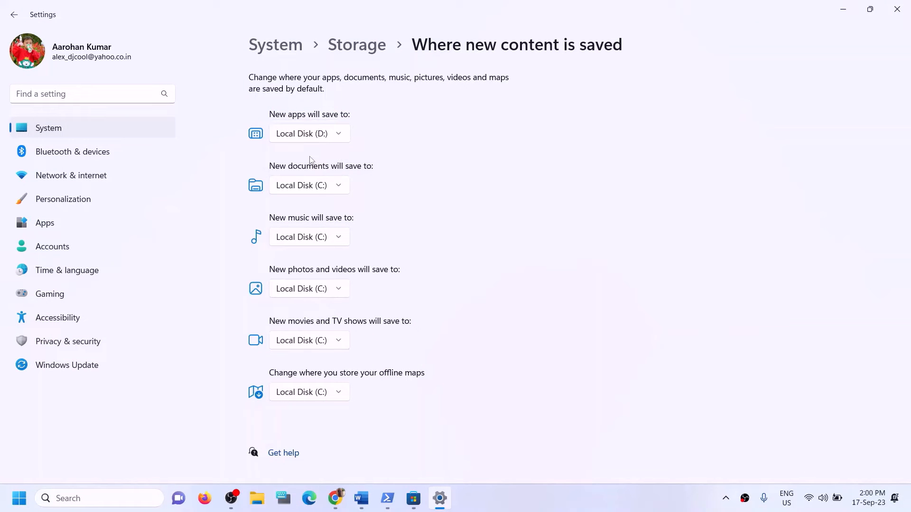
Switch the save location for new apps to Local Disk (C:) and apply it.
left_click(340, 137)
left_click(327, 113)
left_click(363, 137)
Set new apps to save to Local Disk (D:), apply the change, review the drive choices, and close Settings.
left_click(331, 139)
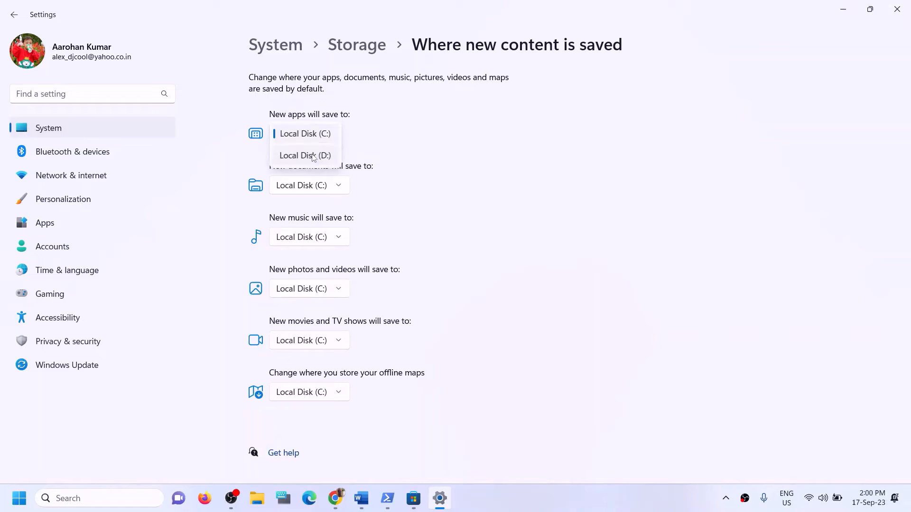
left_click(322, 155)
left_click(383, 139)
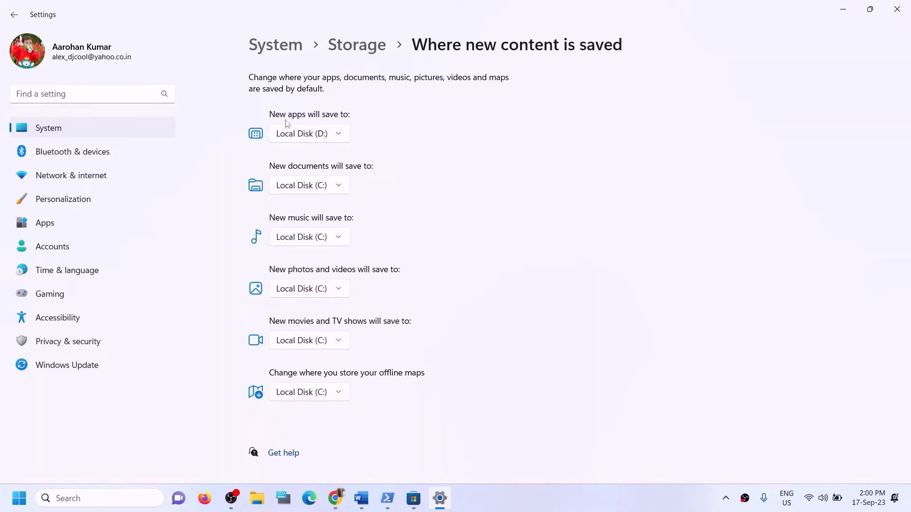
left_click(341, 138)
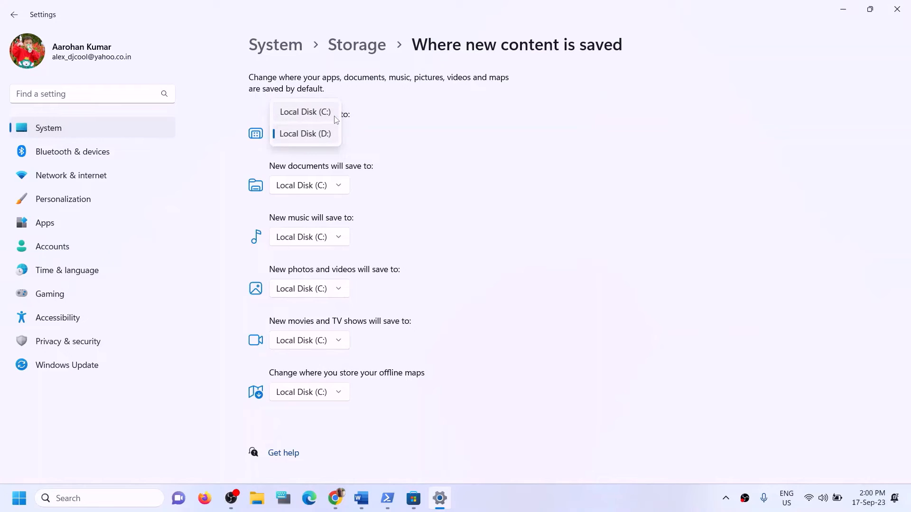
left_click(330, 135)
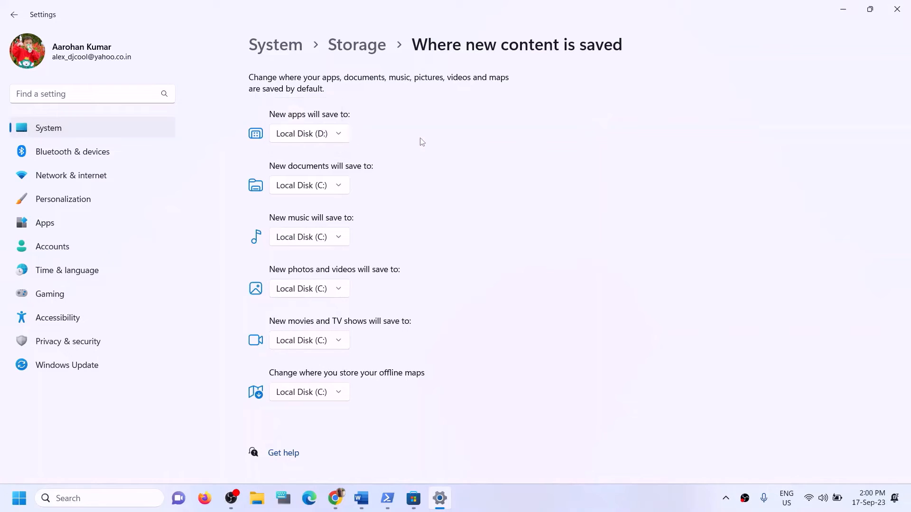
left_click(898, 10)
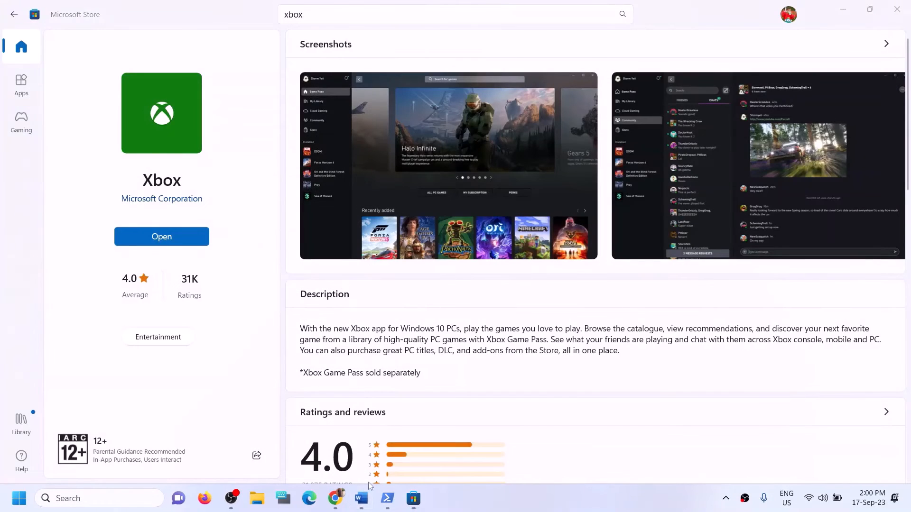
Read the part of Step 12 in the Word guide about renaming the WpSystem and WindowsApps folders.
left_click(362, 496)
left_click_drag(189, 295, 534, 295)
left_click(540, 295)
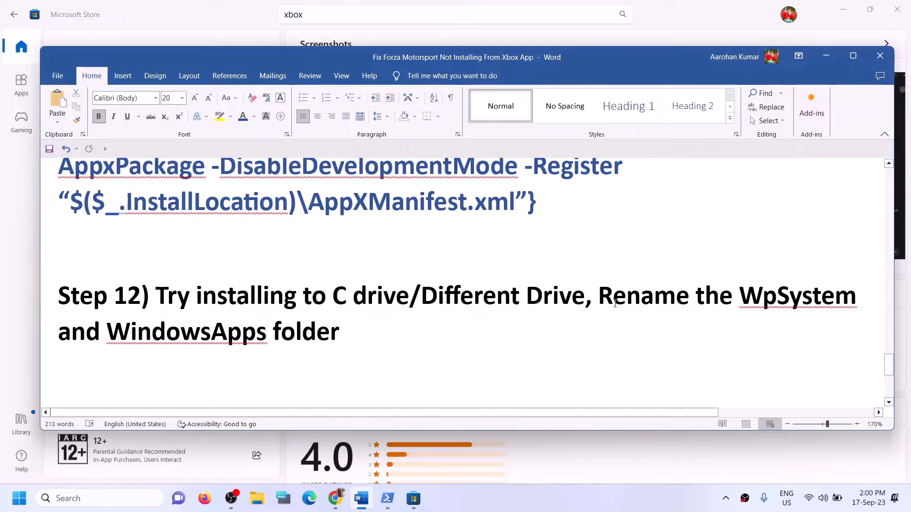
left_click_drag(600, 296, 736, 334)
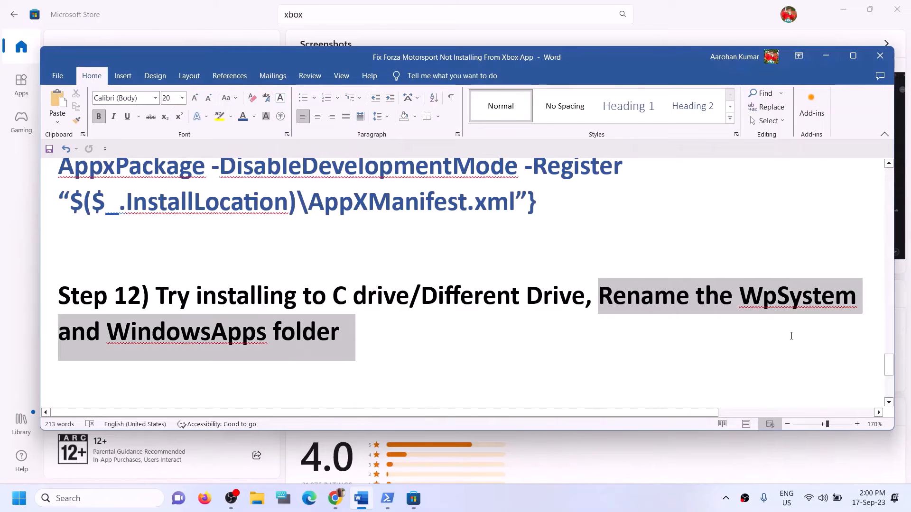
left_click(129, 336)
left_click_drag(100, 333, 341, 334)
key("Right")
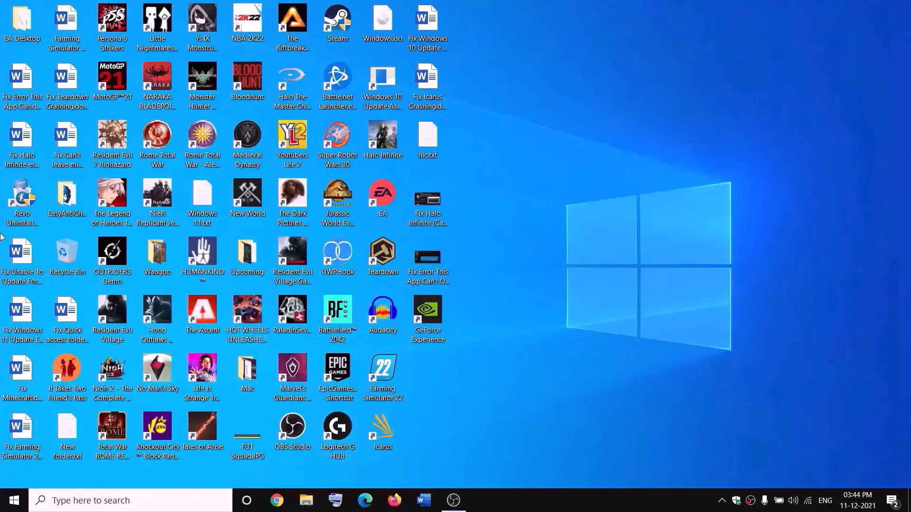
Open the New Volume (D:) drive in File Explorer and check the rename option for the WpSystem folder.
key("super+e")
left_click(43, 240)
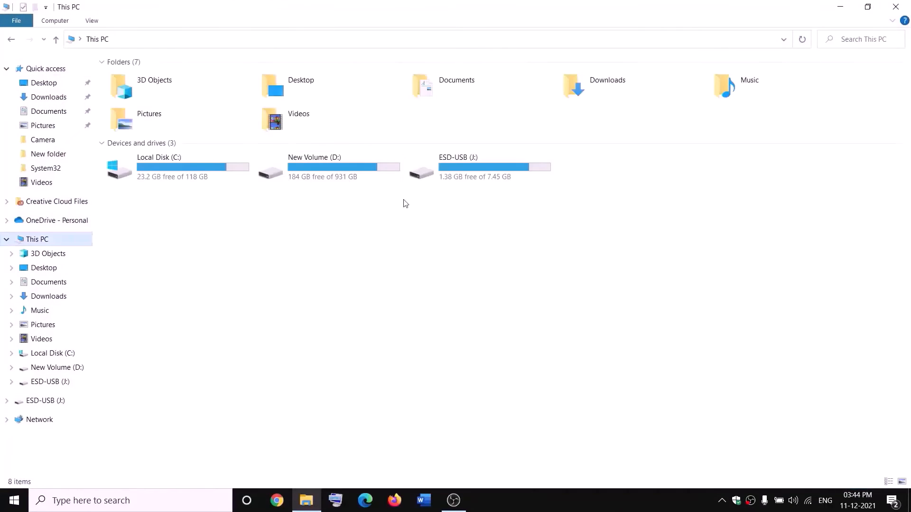
double_click(339, 177)
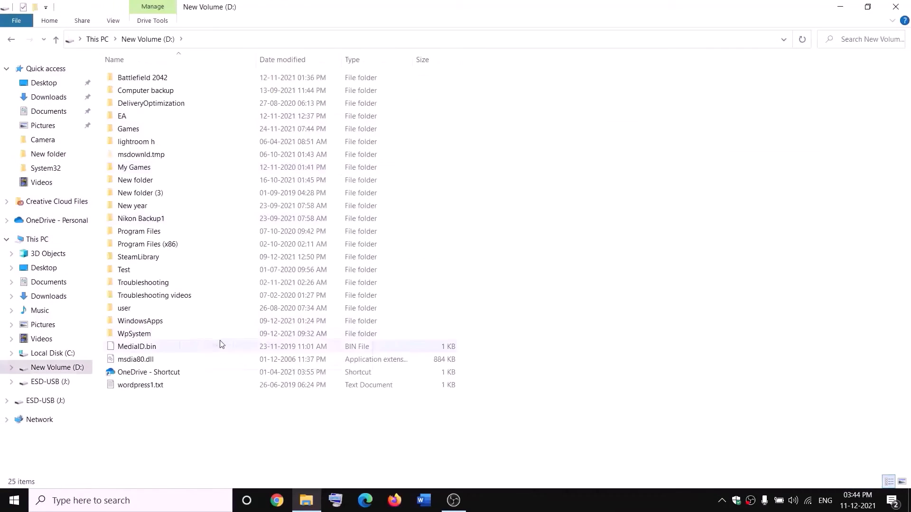
right_click(148, 336)
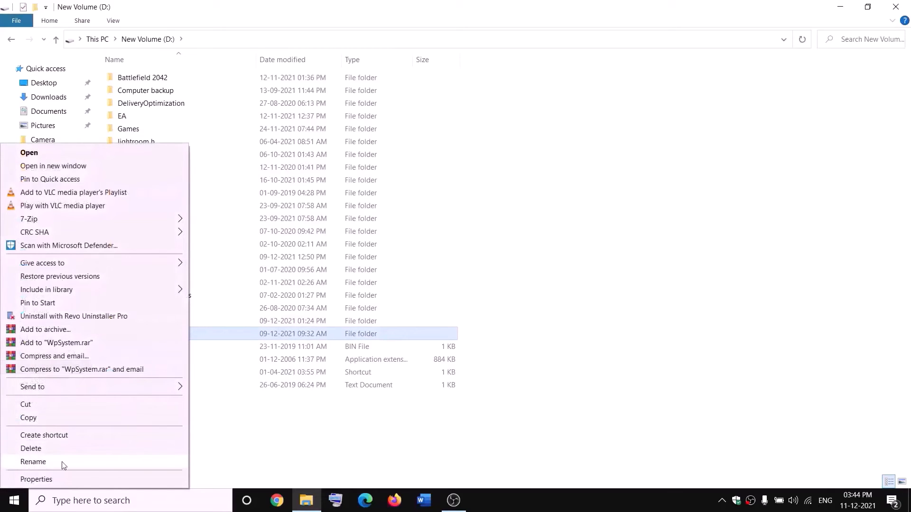
left_click(286, 430)
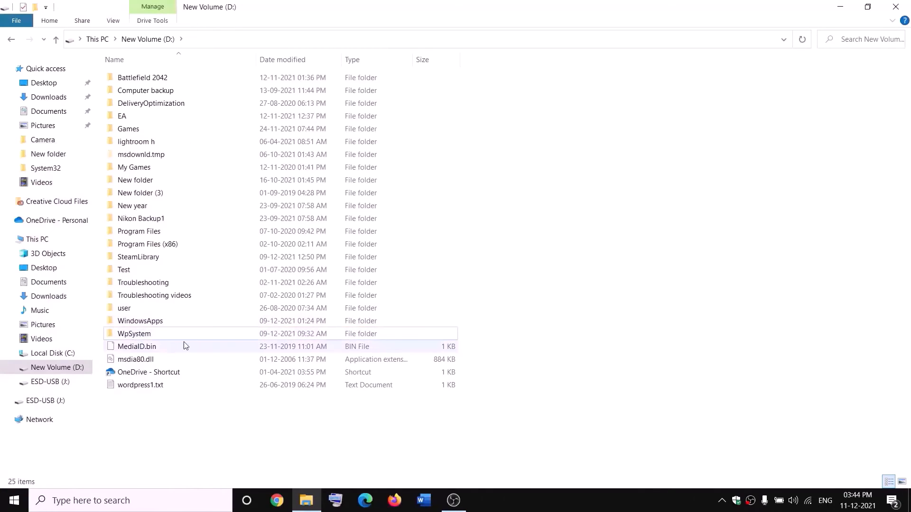
Open the advanced security settings of the WpSystem folder on New Volume (D:).
mouse_move(138, 336)
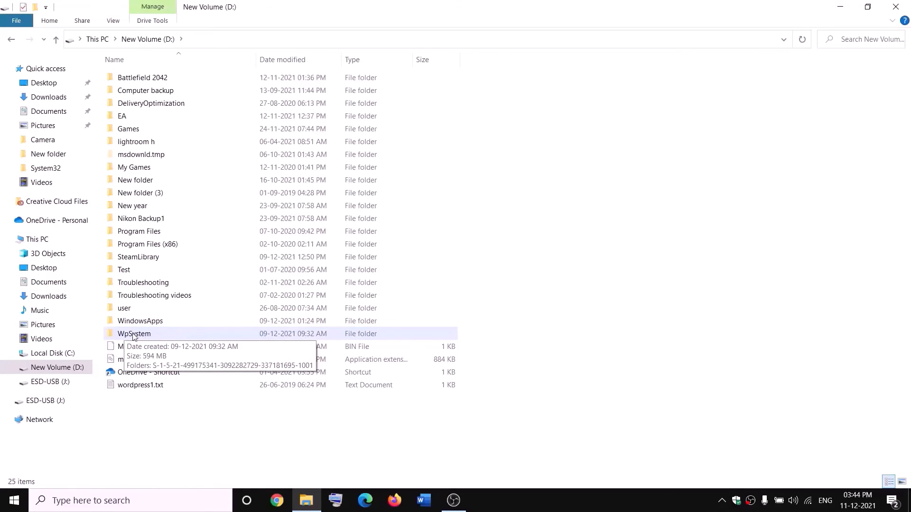
right_click(134, 336)
left_click(92, 478)
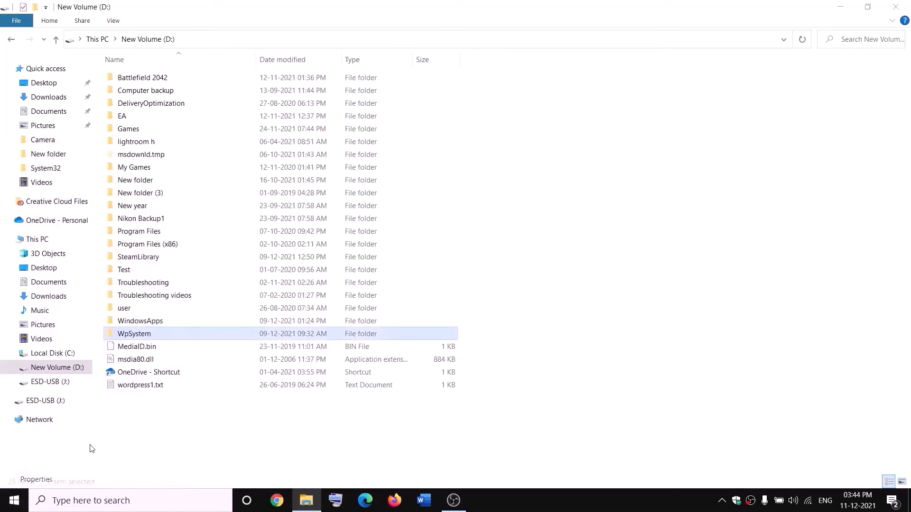
left_click_drag(270, 208, 390, 131)
left_click(337, 153)
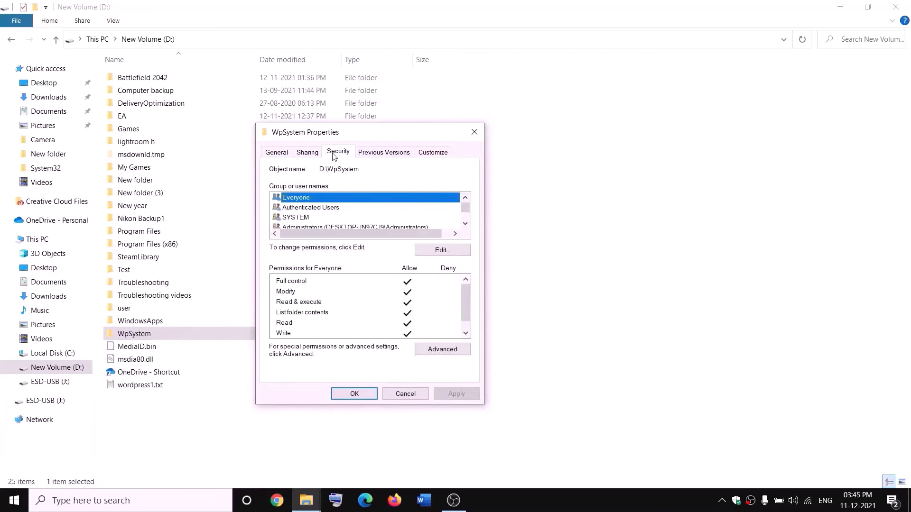
left_click(448, 354)
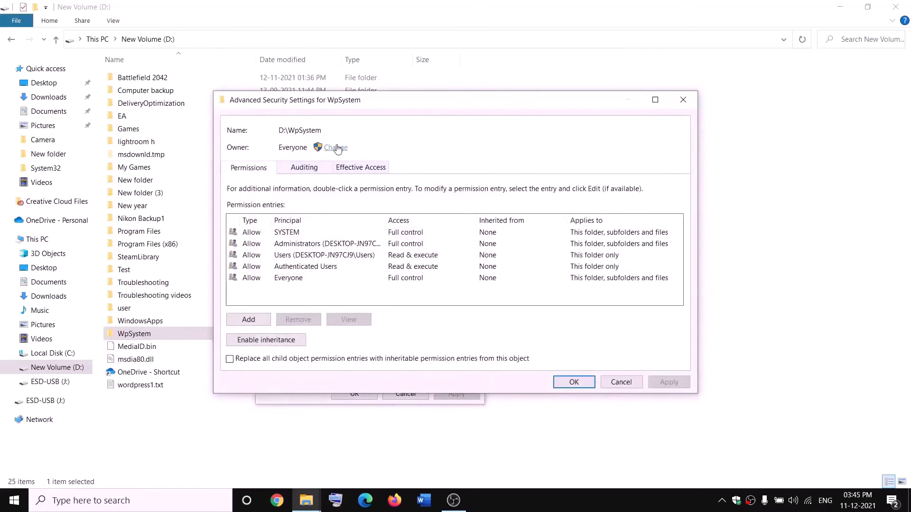
Choose Everyone as the owner of the WpSystem folder, checking the name before accepting it.
left_click(336, 148)
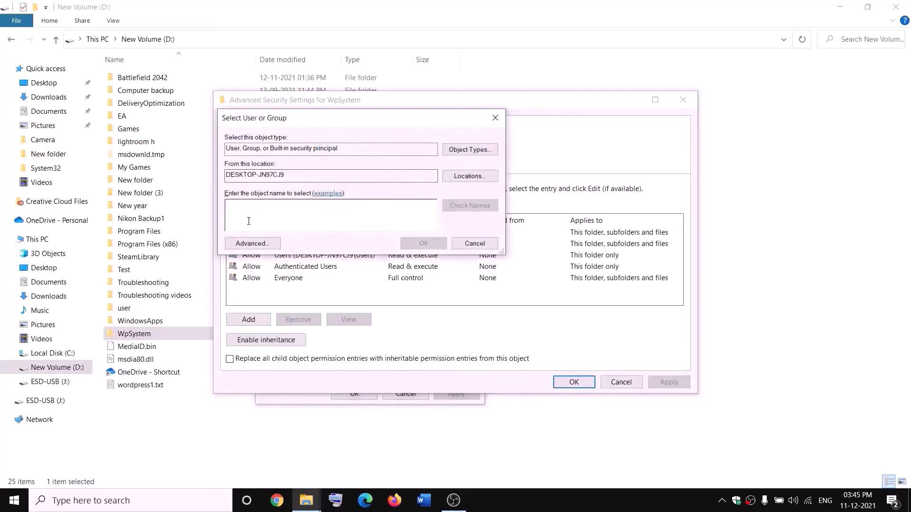
type("w")
key("BackSpace")
type("everyone")
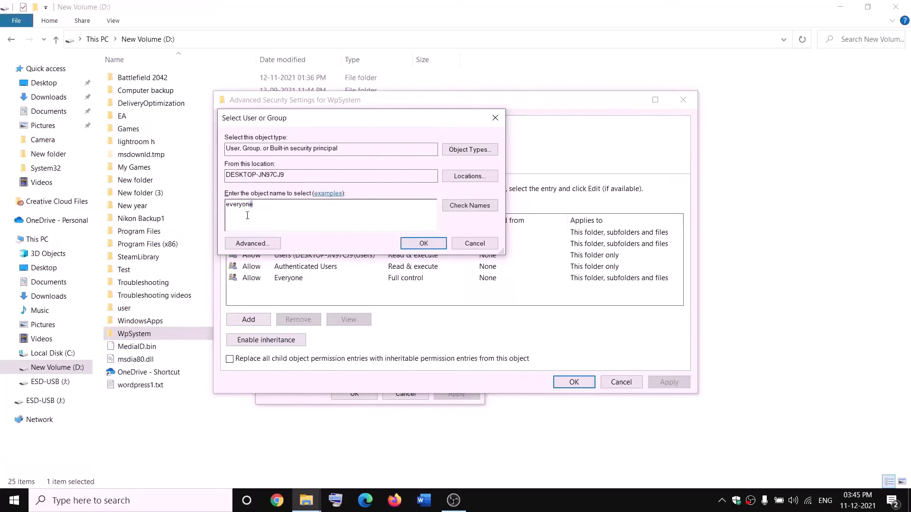
double_click(248, 215)
left_click(469, 206)
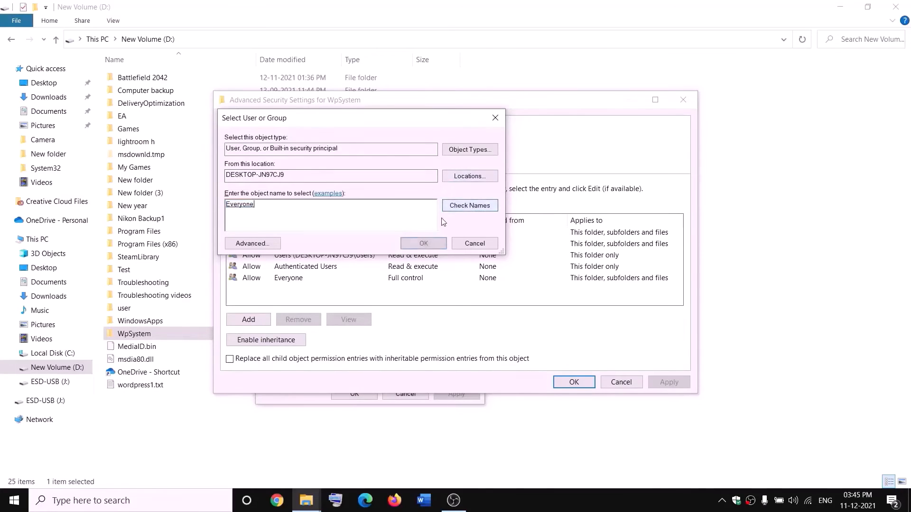
left_click(424, 244)
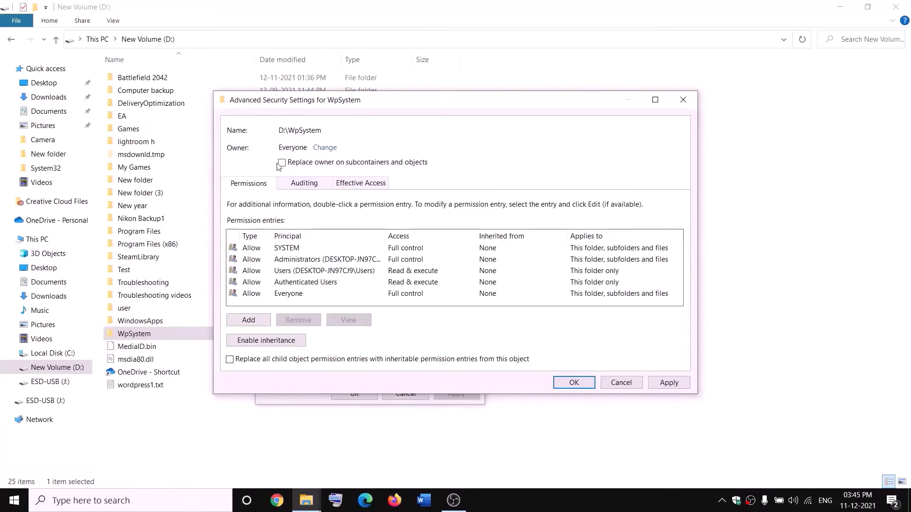
Replace the owner on WpSystem's subcontainers and objects, apply the ownership change, and close the folder's properties.
left_click(666, 383)
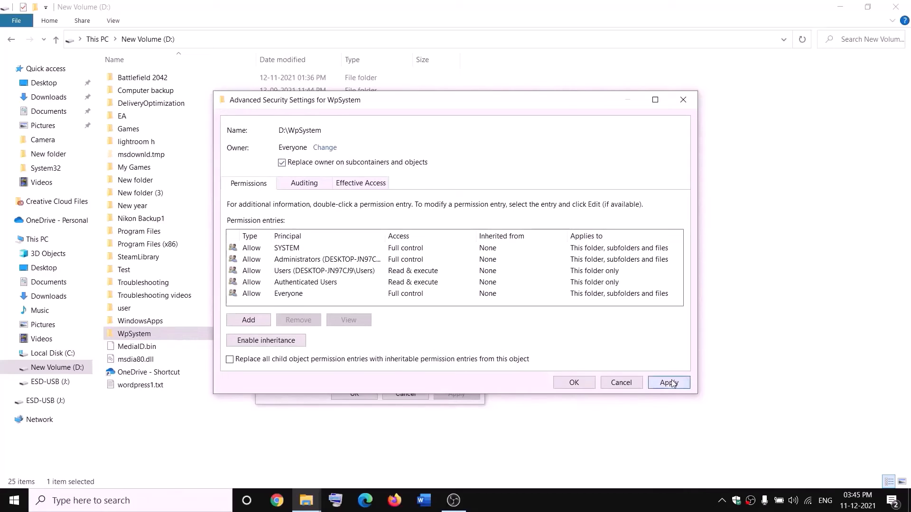
left_click(574, 385)
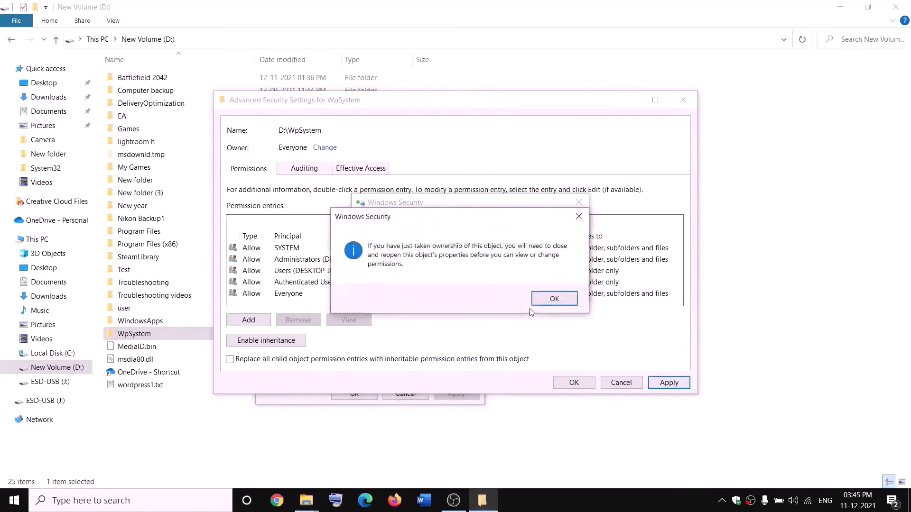
left_click(550, 300)
left_click(354, 394)
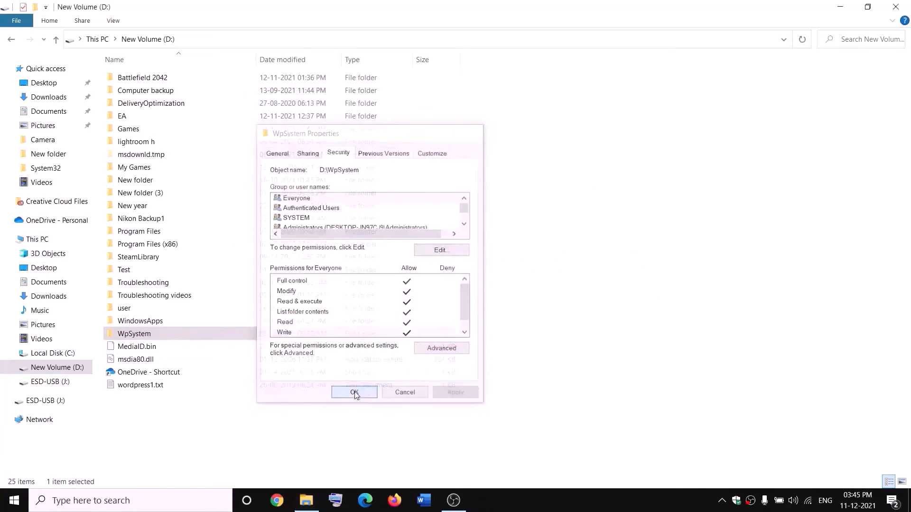
Reopen the WpSystem folder's properties and go back to its advanced security settings.
right_click(136, 335)
left_click(54, 479)
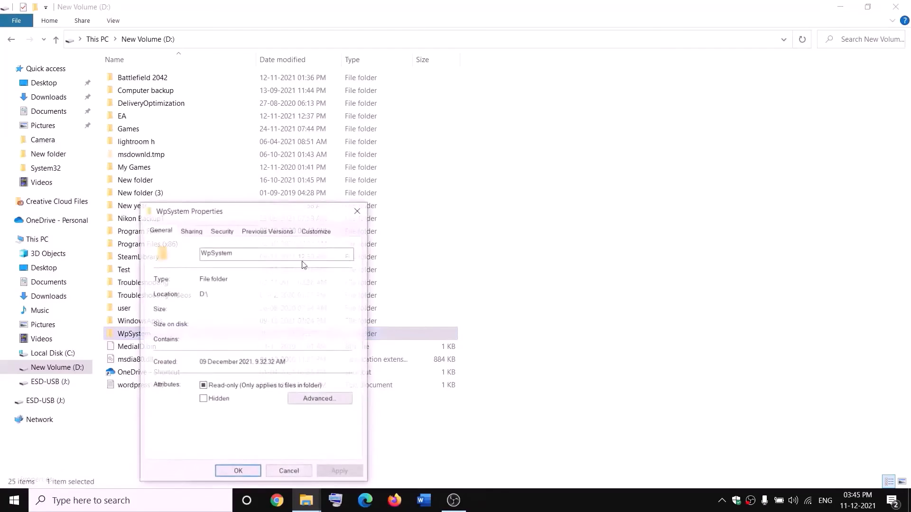
left_click_drag(244, 210, 358, 149)
left_click(335, 172)
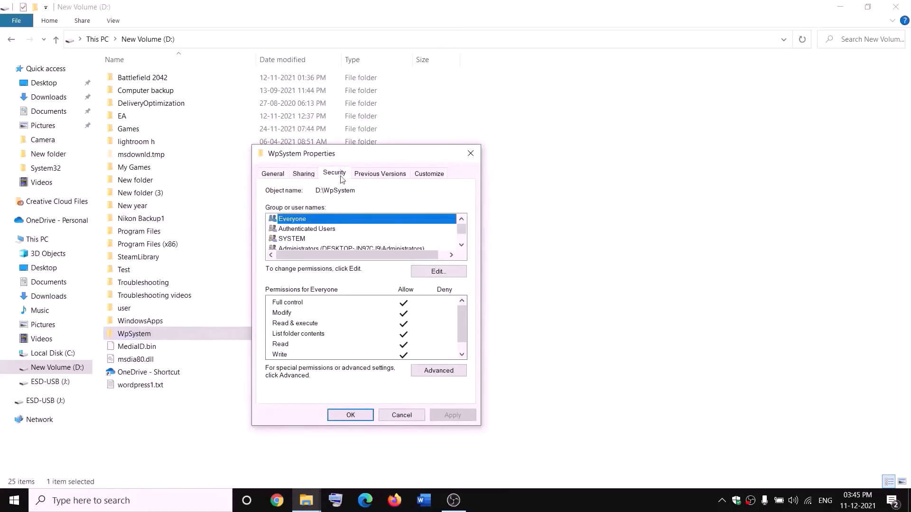
left_click(440, 371)
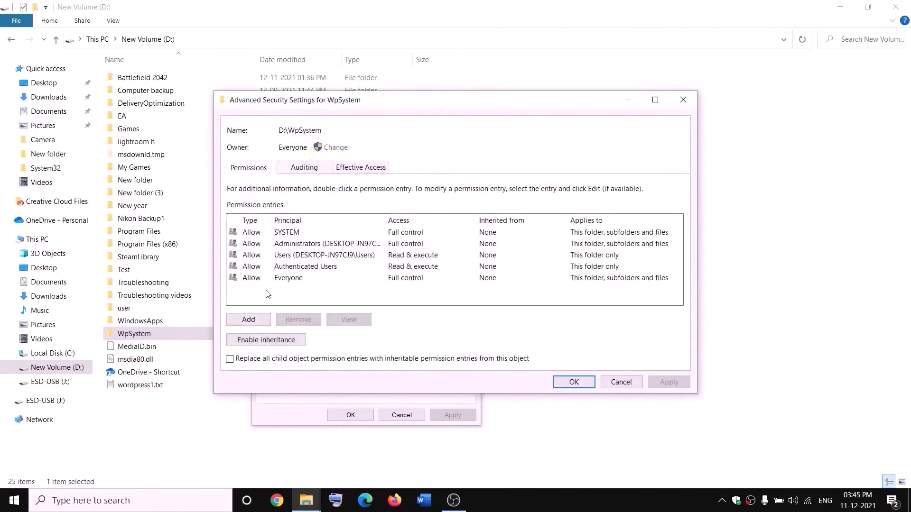
Add a permission entry for WpSystem with Everyone as its principal.
left_click(247, 322)
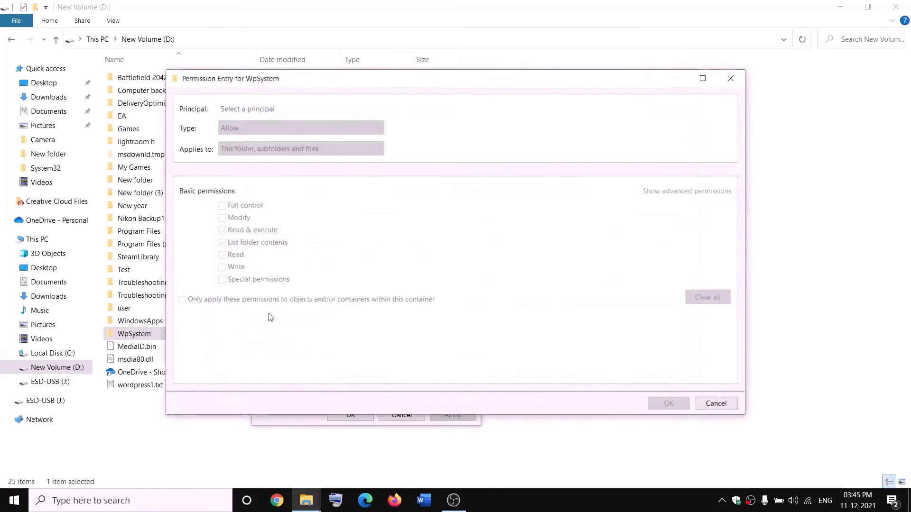
left_click(239, 109)
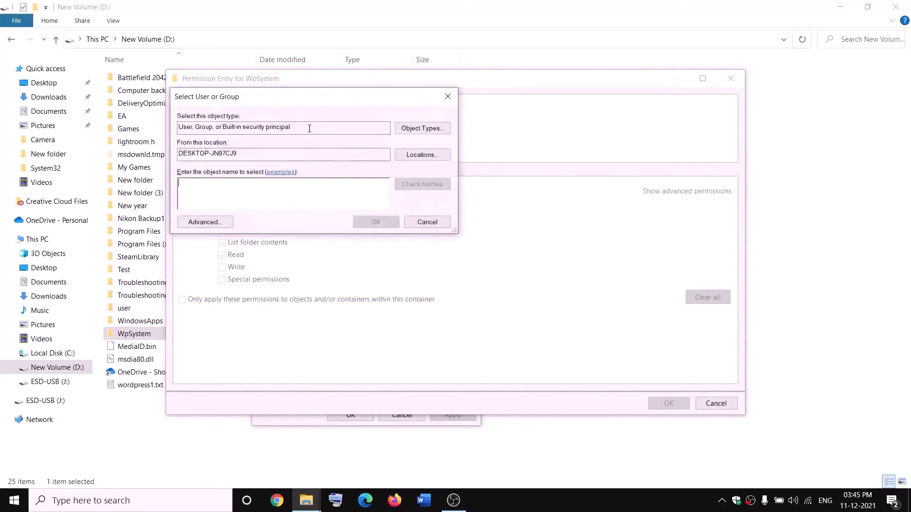
type("everyone")
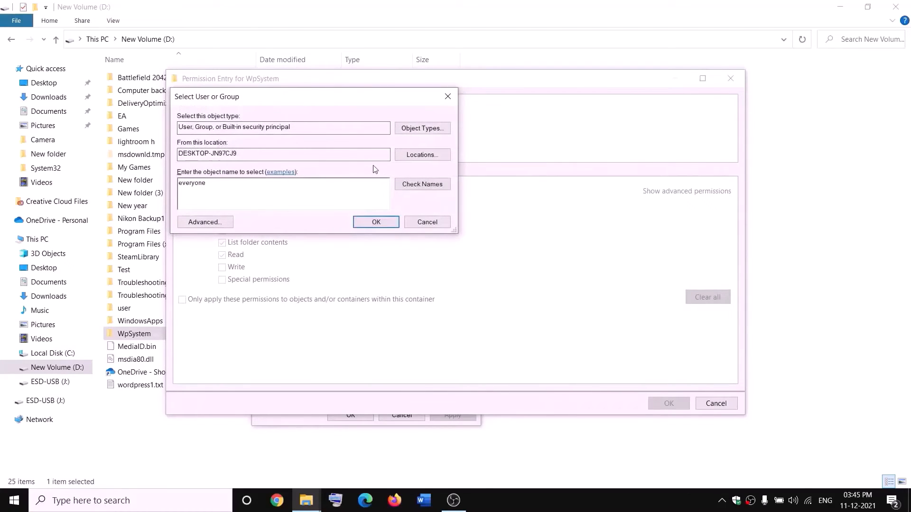
left_click(407, 186)
left_click(376, 222)
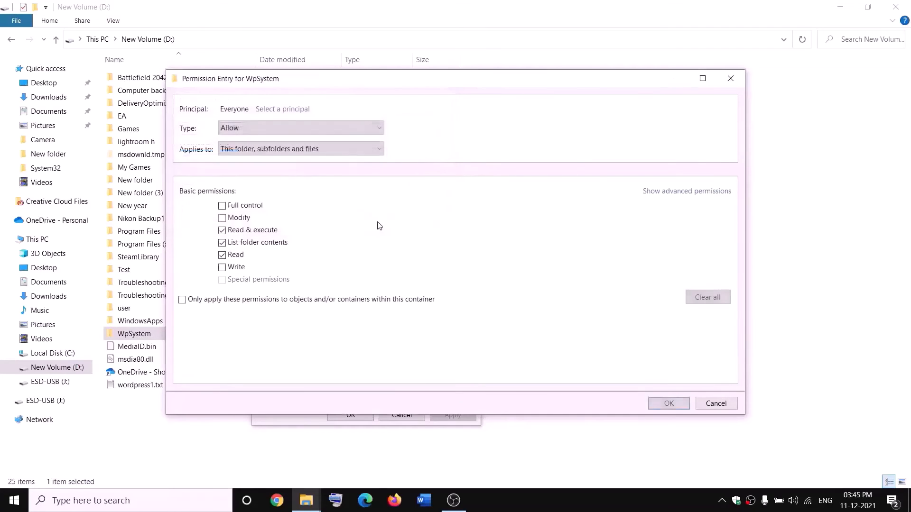
Grant Everyone full control of WpSystem, apply the permissions, and close the folder's security and properties windows.
left_click(223, 206)
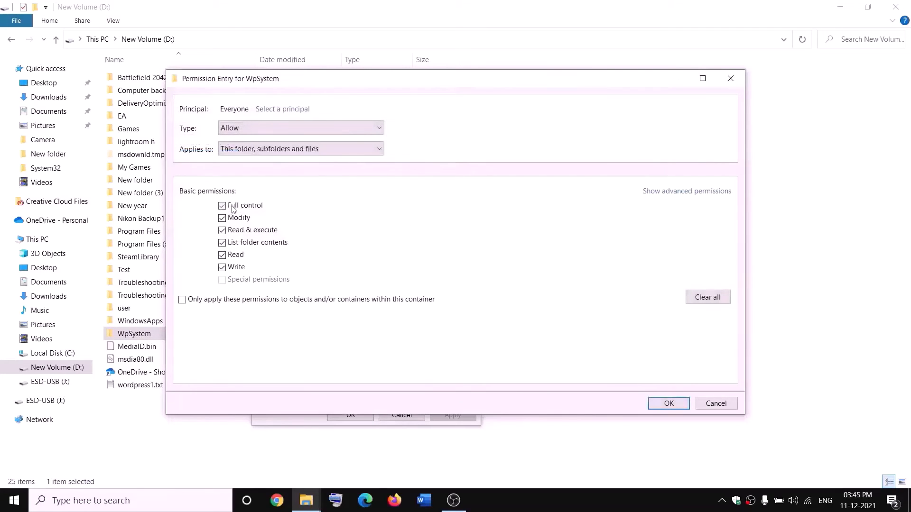
left_click(669, 404)
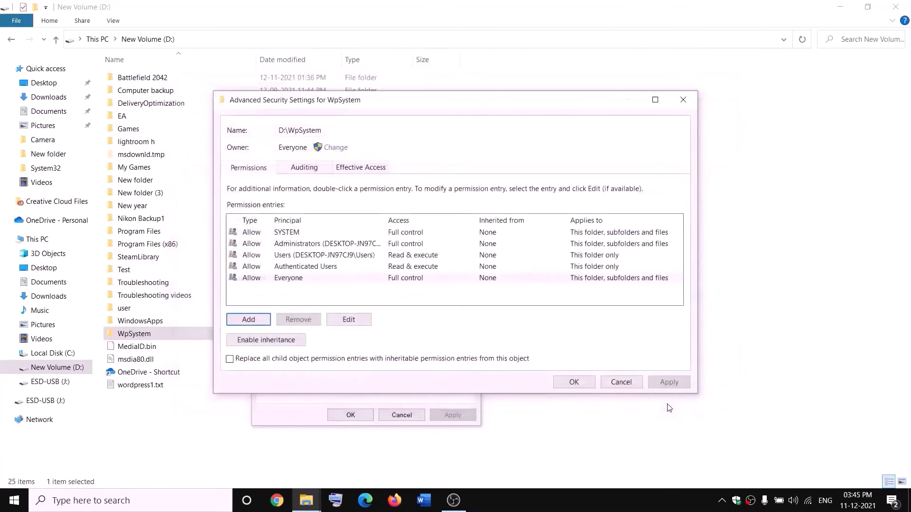
left_click(668, 382)
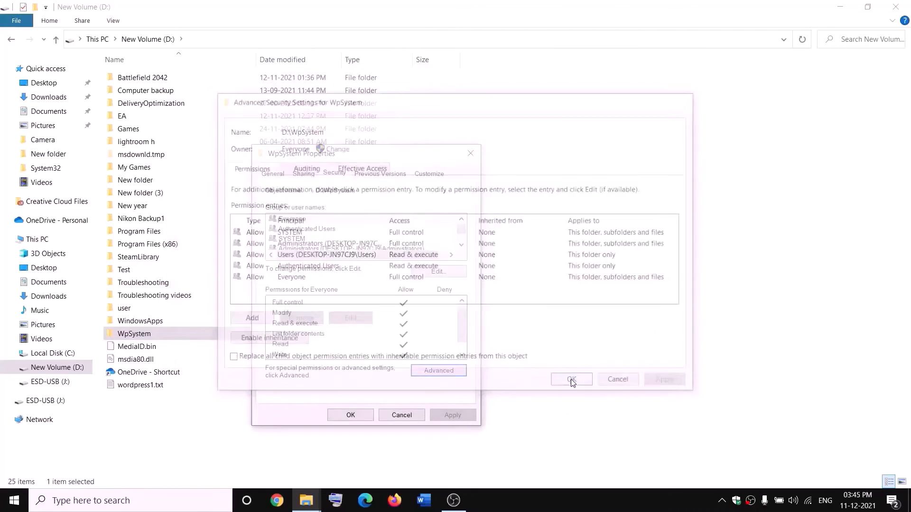
left_click(574, 382)
left_click(362, 417)
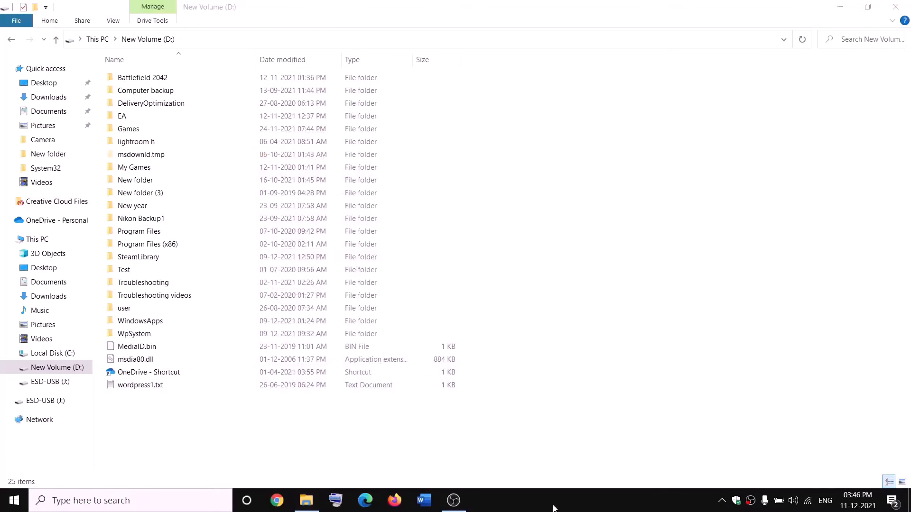
Rename the WpSystem folder to WpSystem.old.
right_click(133, 338)
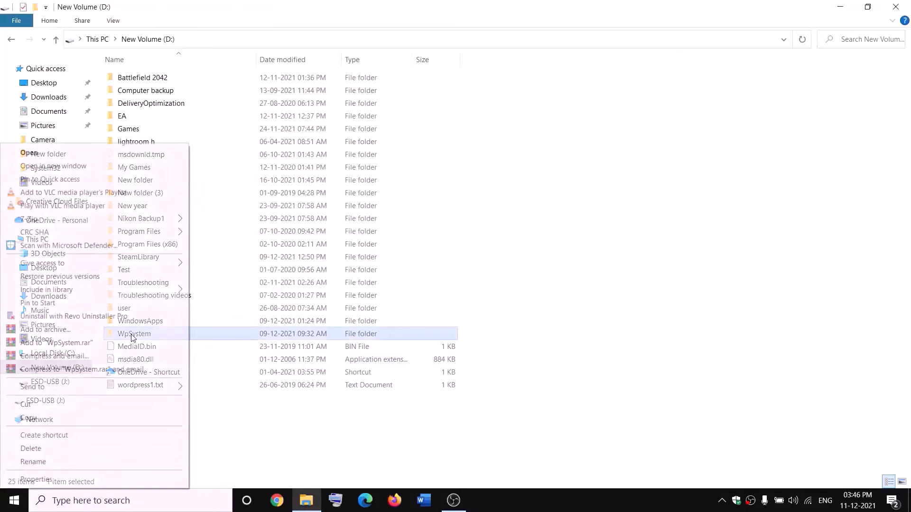
left_click(34, 462)
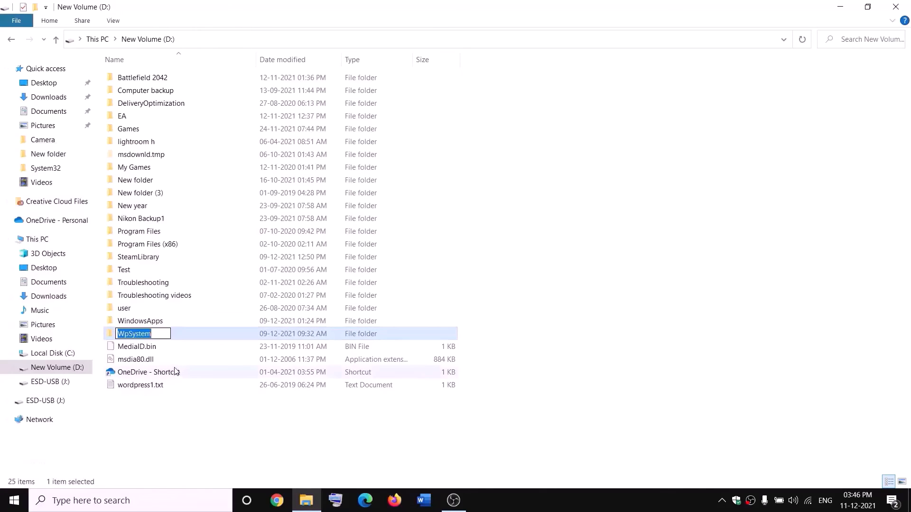
key("End")
type(".old")
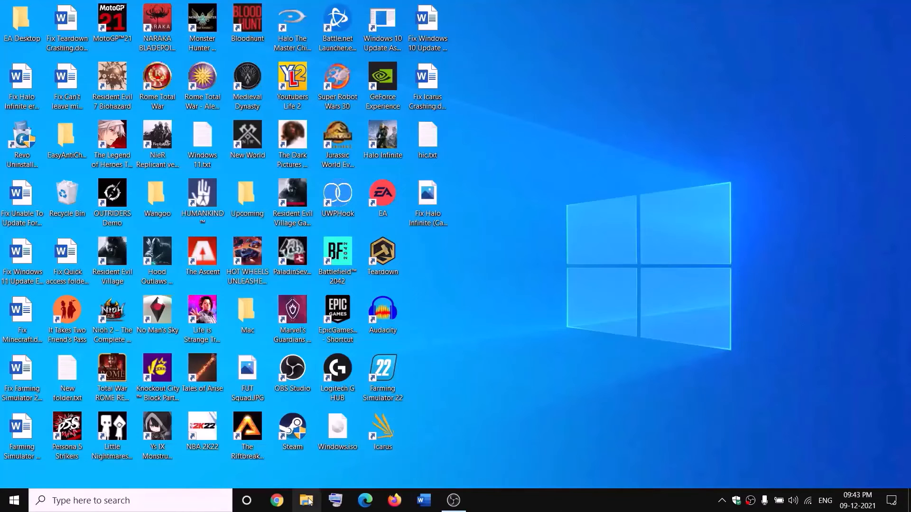
Open the New Volume (D:) drive in a new File Explorer window.
key("super+e")
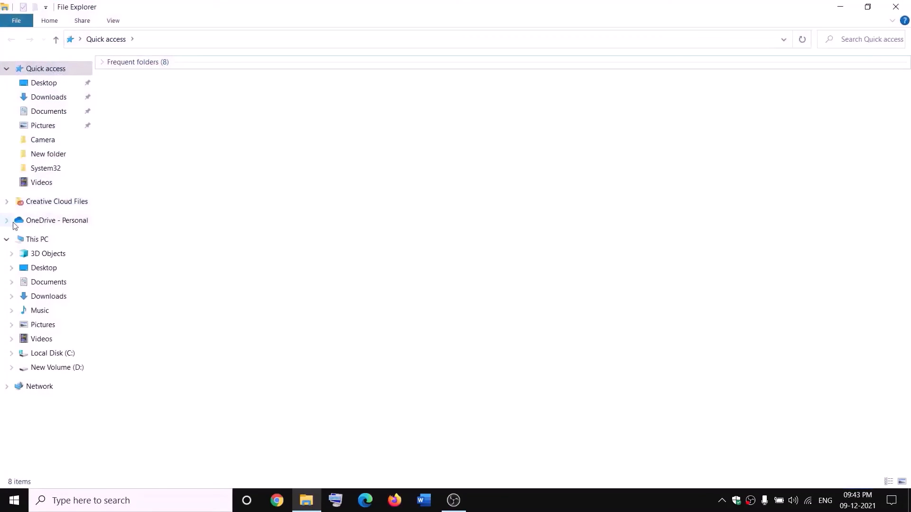
left_click(21, 239)
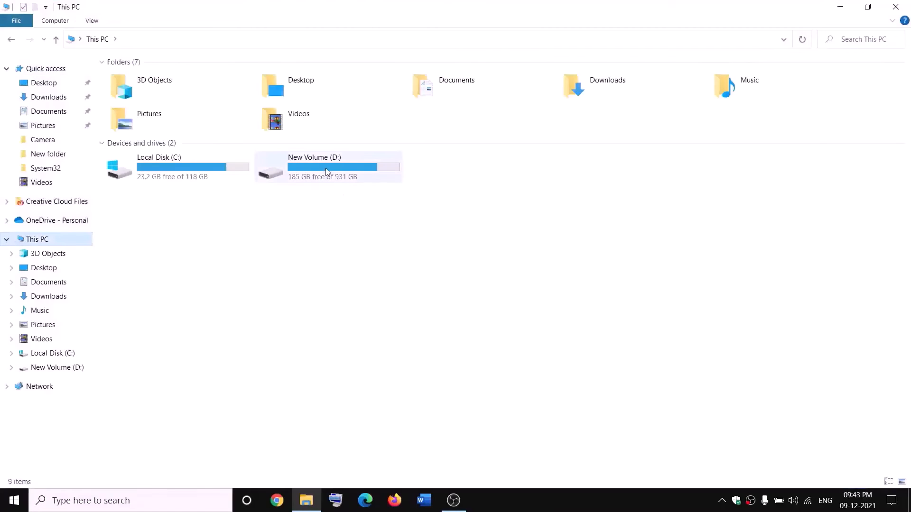
double_click(327, 171)
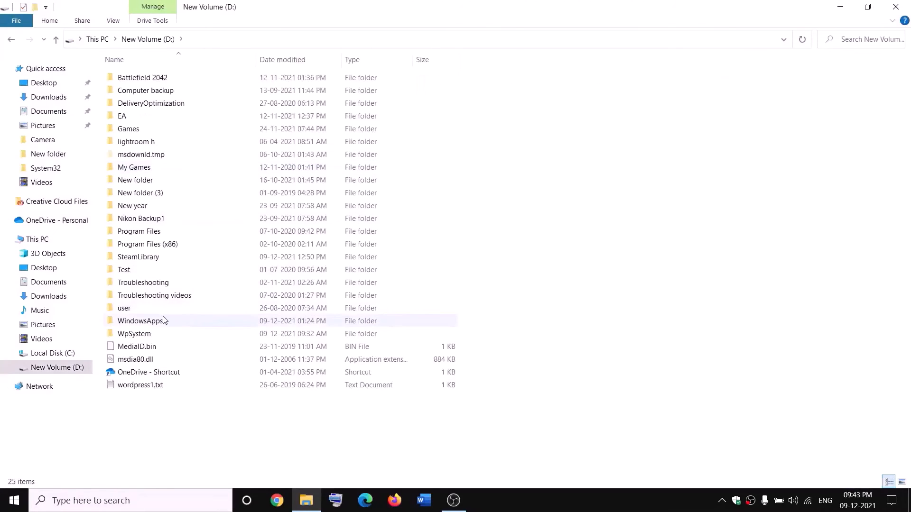
Open the advanced security settings of the WindowsApps folder.
left_click(161, 321)
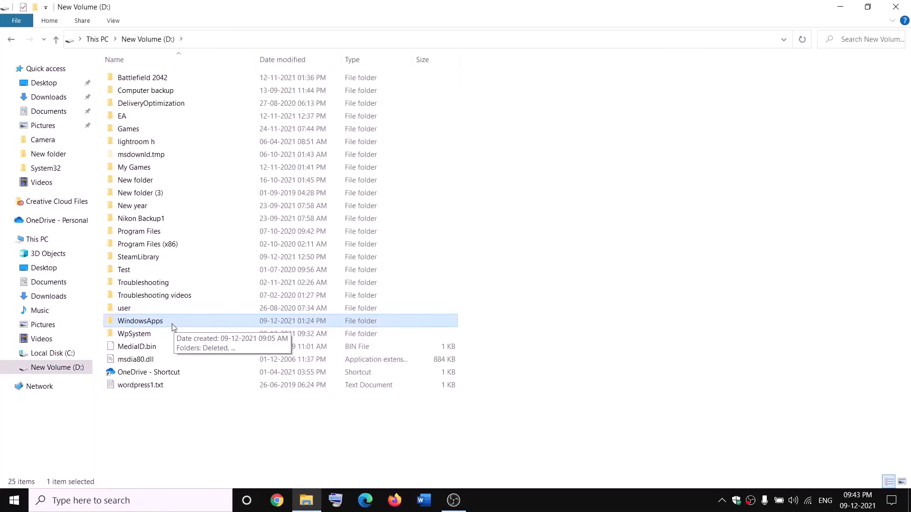
right_click(172, 324)
left_click(45, 480)
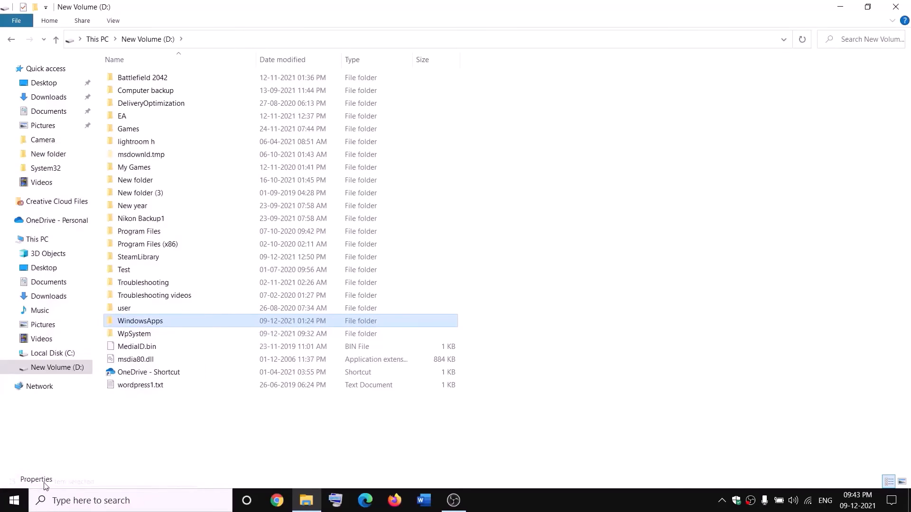
left_click(258, 231)
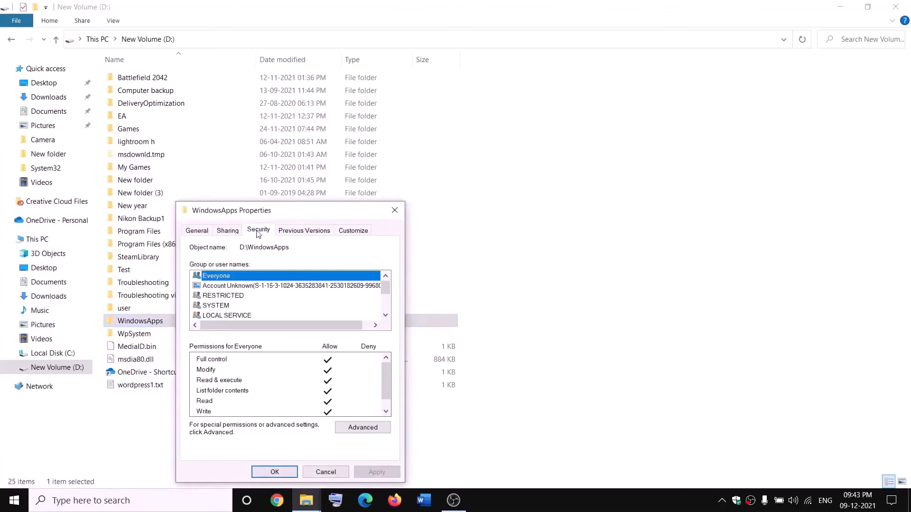
left_click(363, 428)
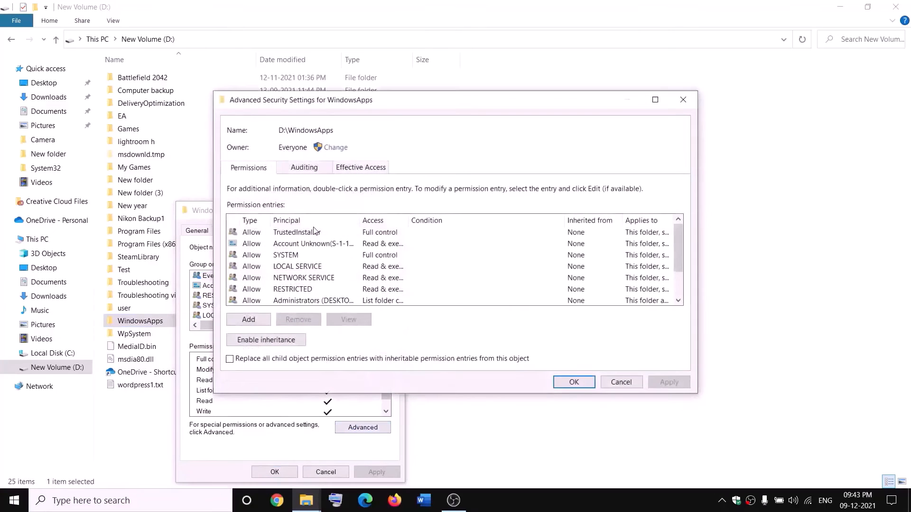
Set the owner of WindowsApps to Everyone, replacing the owner on subcontainers and objects, and close the folder's security and properties windows.
left_click(336, 149)
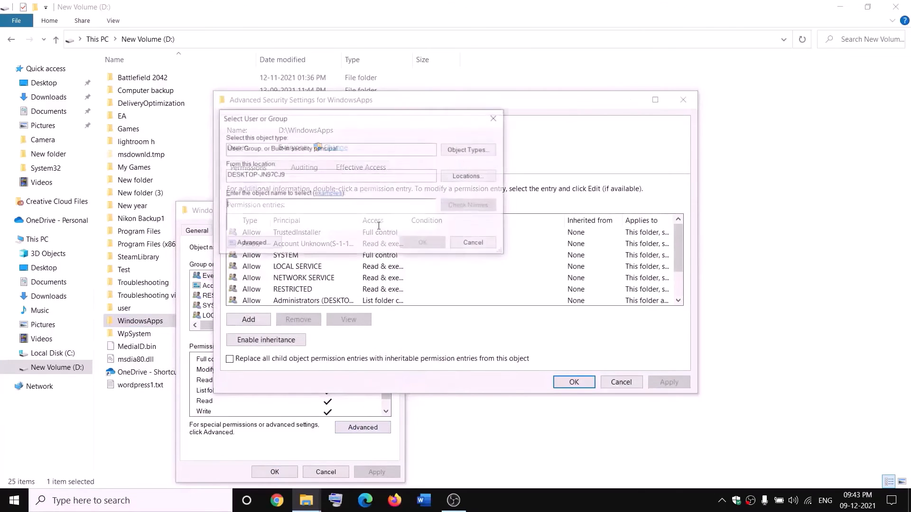
type("everyone")
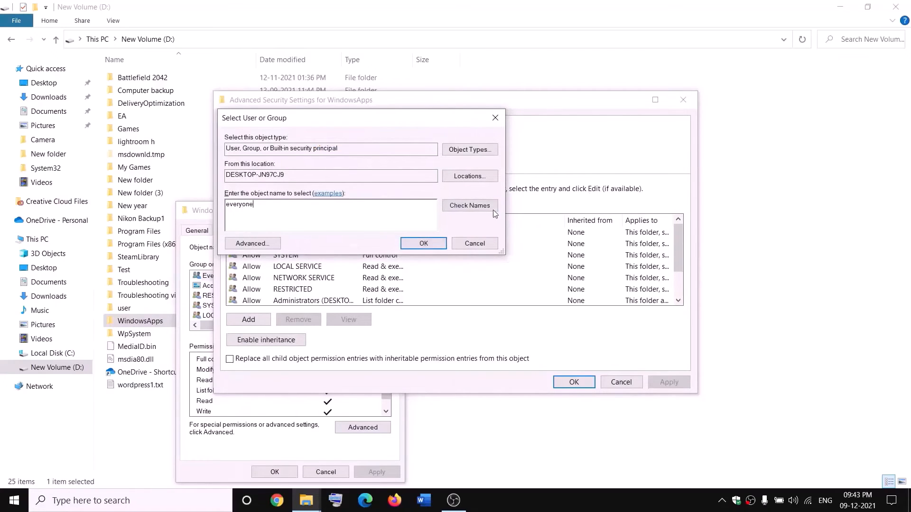
left_click(480, 209)
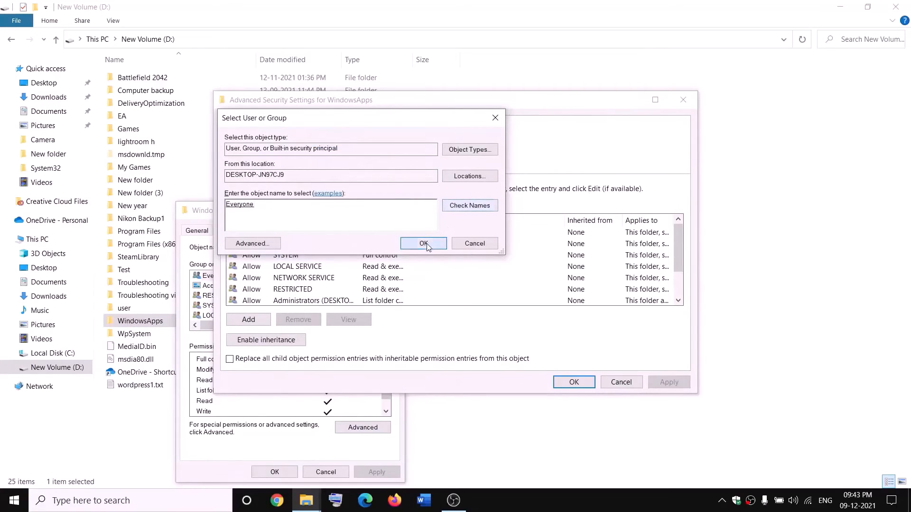
left_click(424, 244)
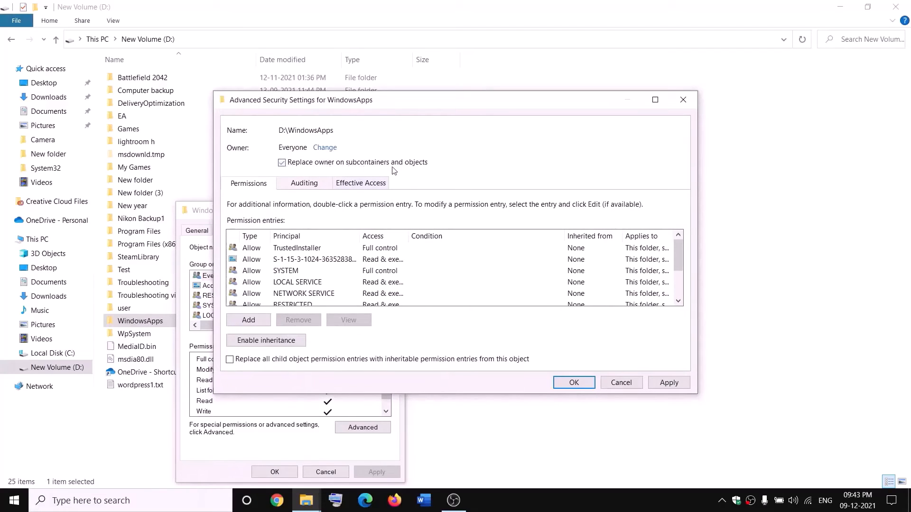
left_click(669, 382)
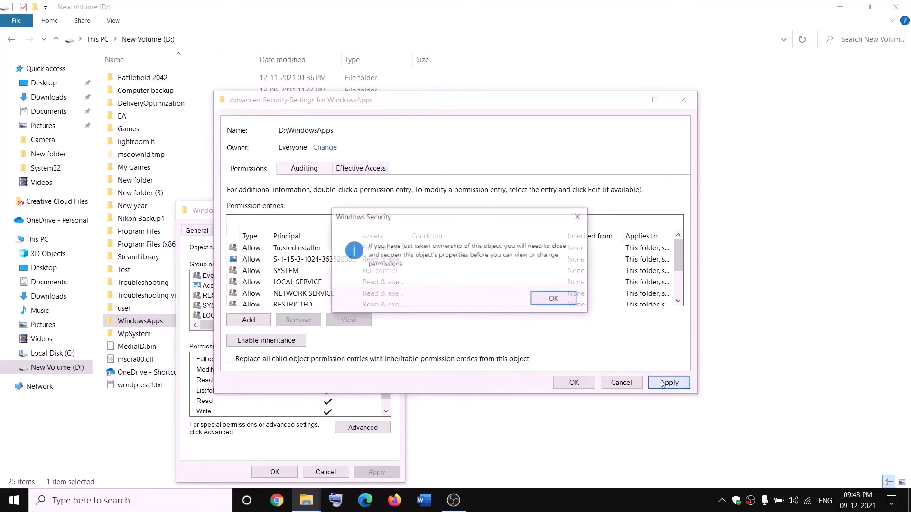
left_click(554, 300)
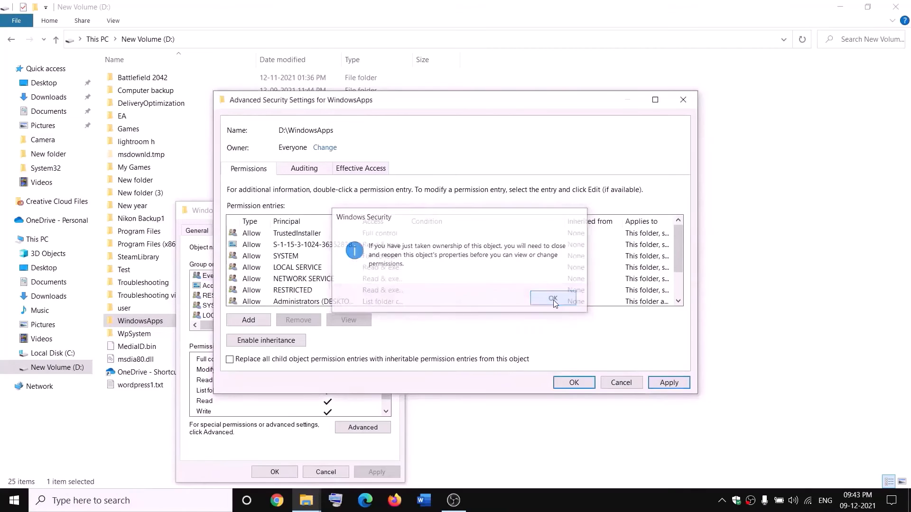
left_click(574, 382)
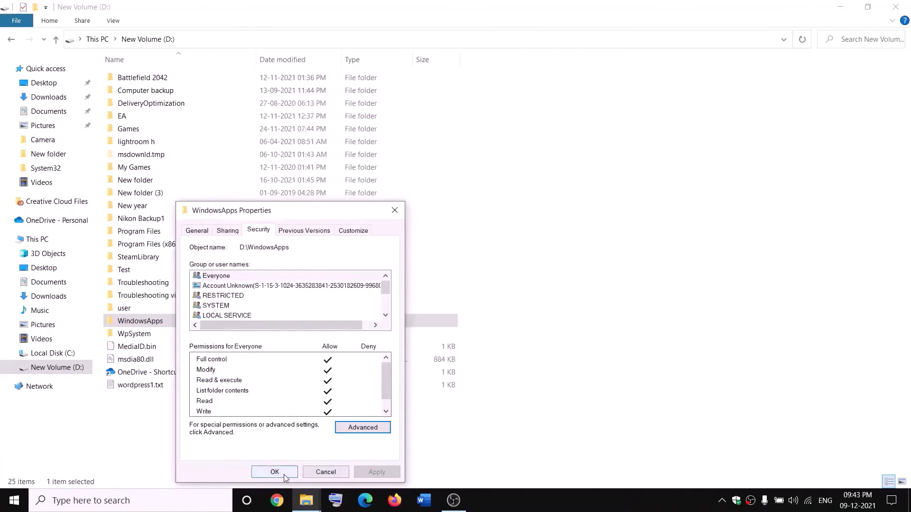
left_click(275, 473)
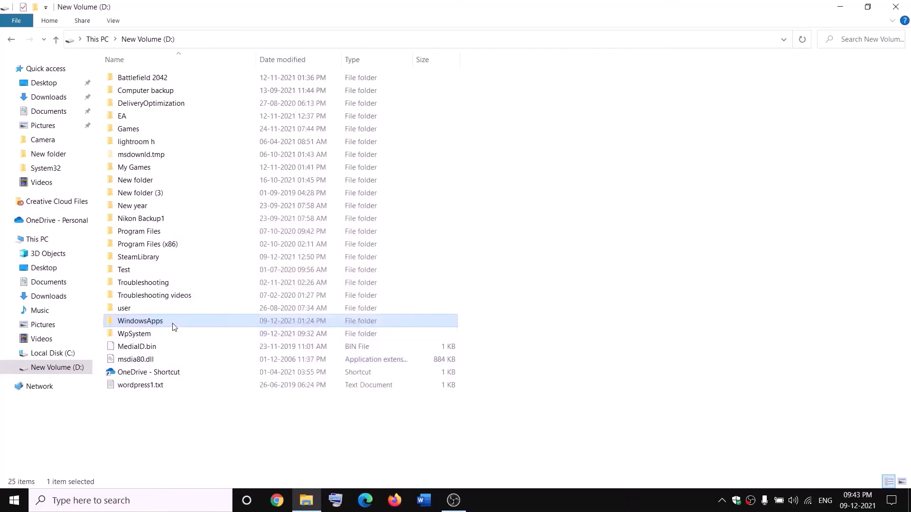
Reopen the advanced security settings of the WindowsApps folder.
right_click(173, 325)
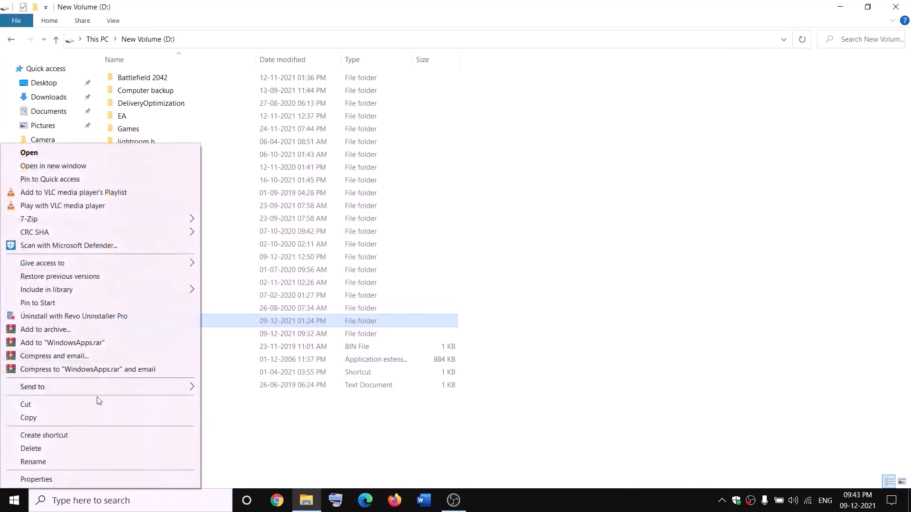
left_click(36, 480)
left_click(268, 236)
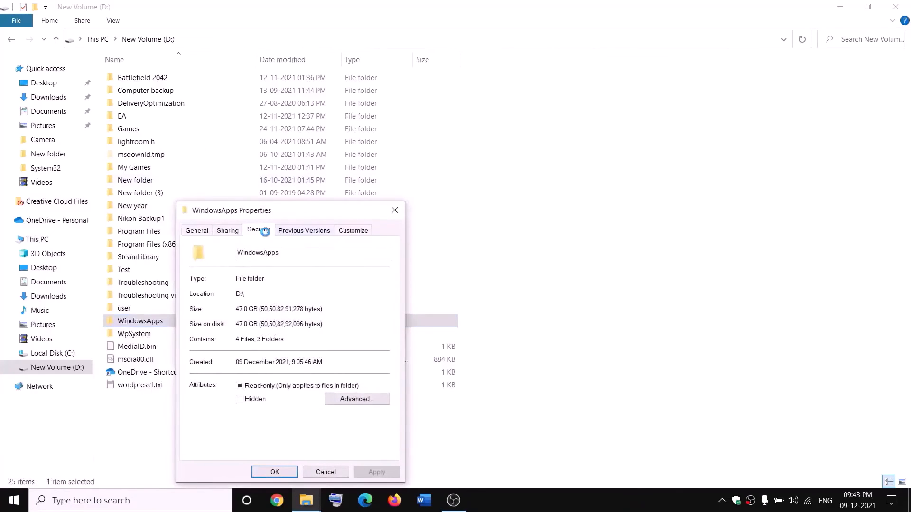
left_click(363, 428)
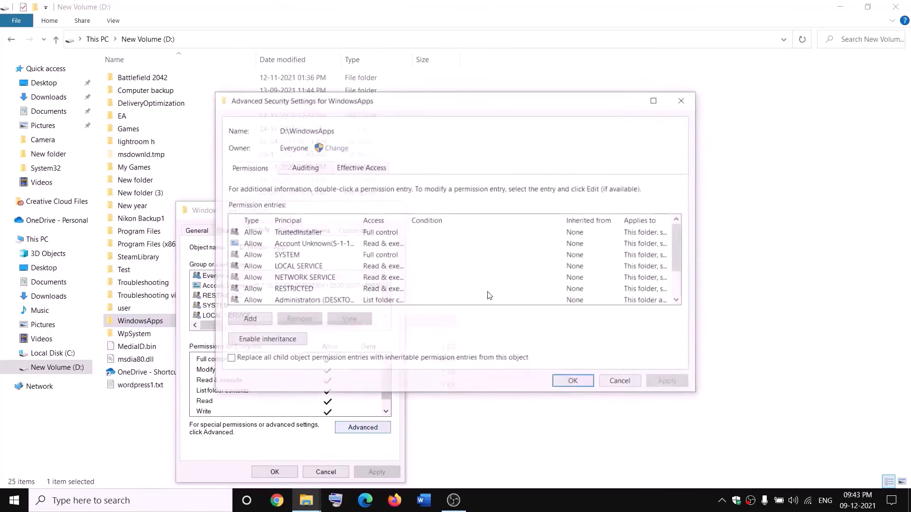
Grant Everyone full control of WindowsApps, apply the permissions, and close the folder's security and properties windows.
left_click(249, 319)
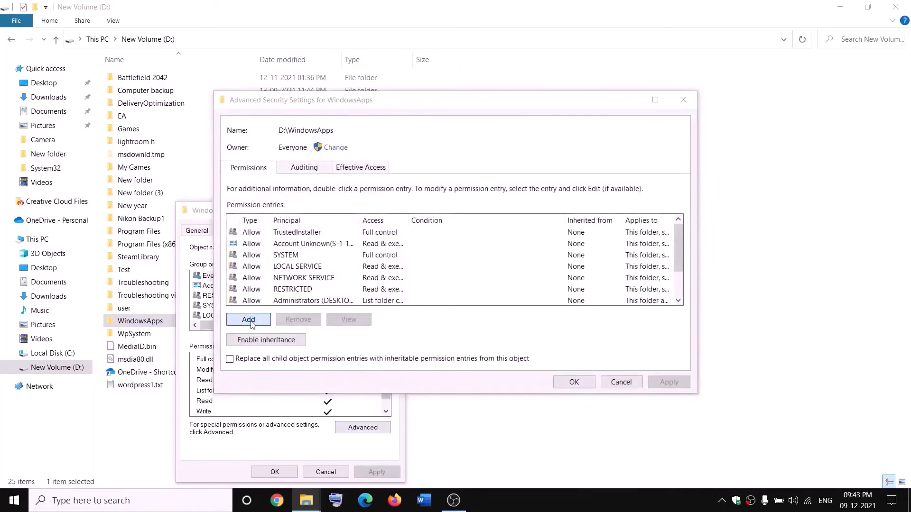
left_click(243, 110)
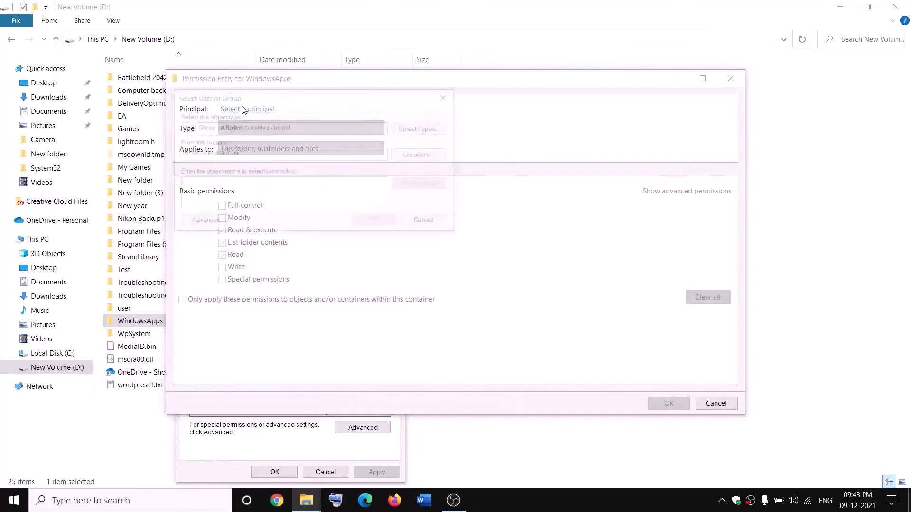
type("everyone")
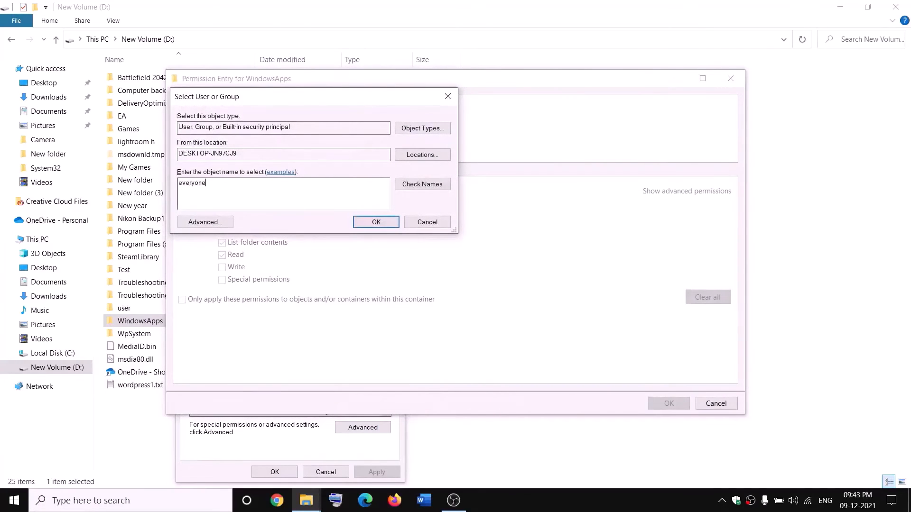
left_click(437, 184)
left_click(382, 225)
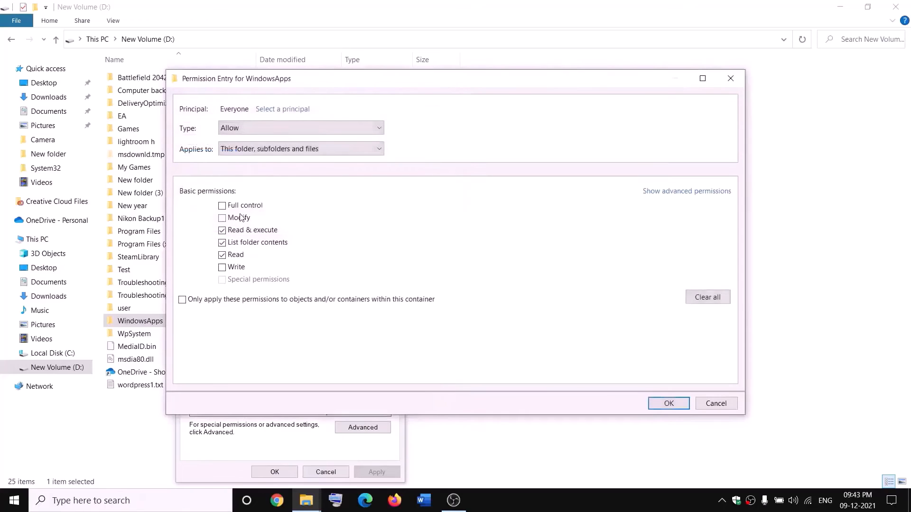
left_click(681, 403)
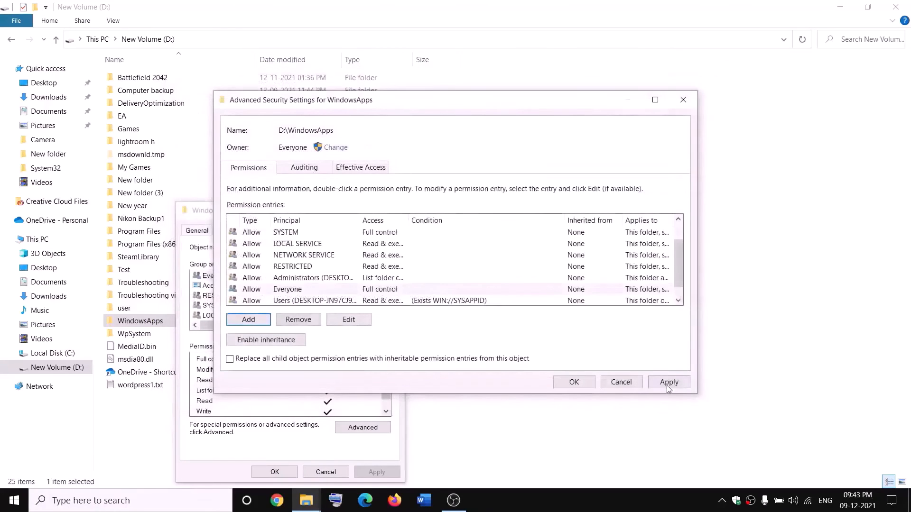
left_click(668, 383)
left_click(572, 384)
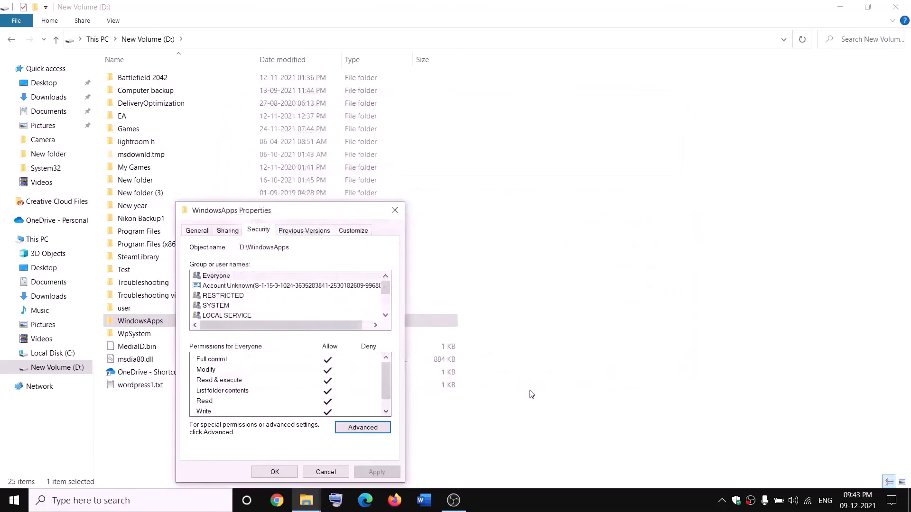
left_click(275, 473)
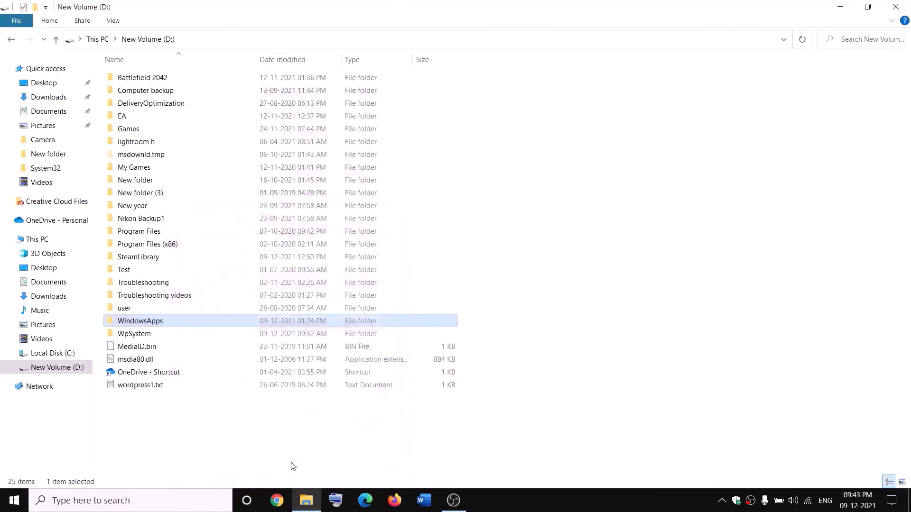
Rename the WindowsApps folder to WindowsApps.old.
right_click(172, 322)
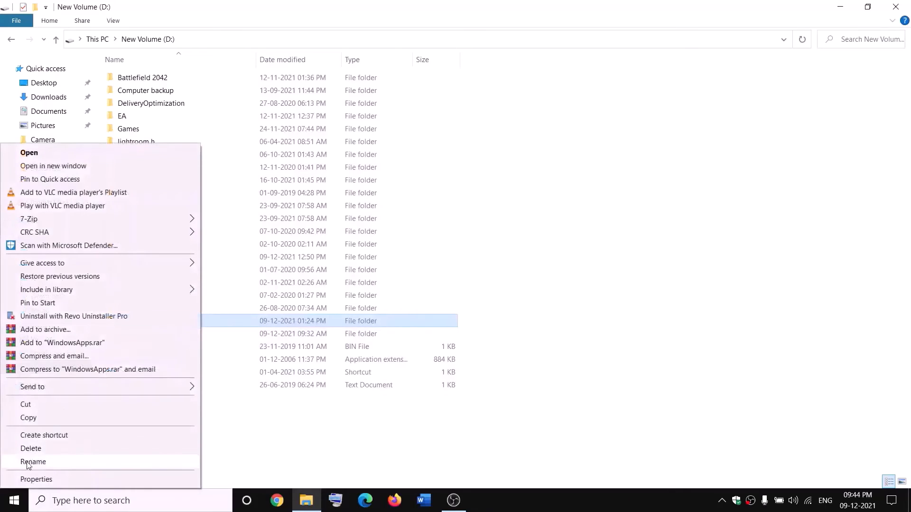
left_click(28, 463)
left_click(170, 318)
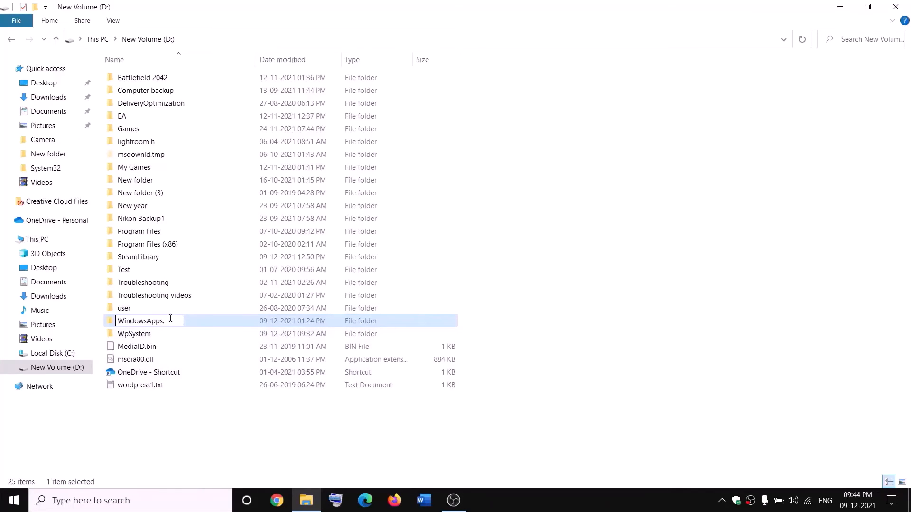
type(".old")
left_click(207, 414)
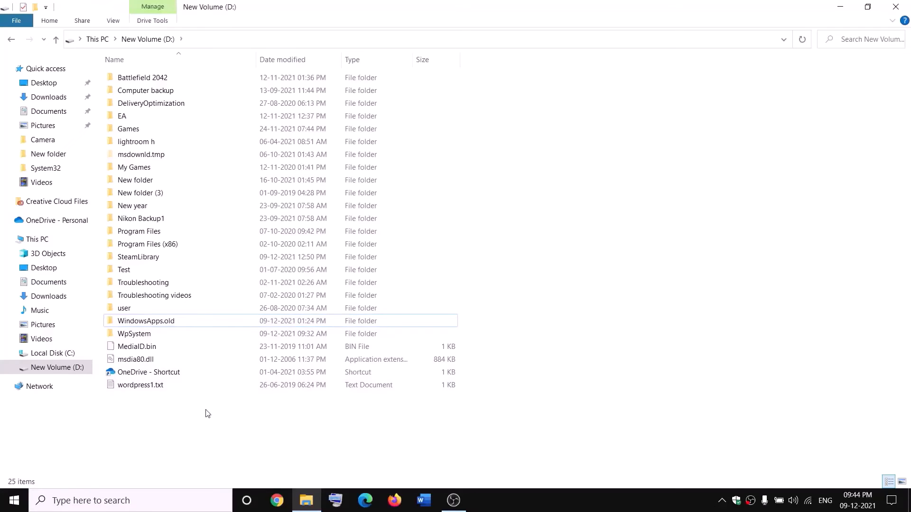
mouse_move(190, 327)
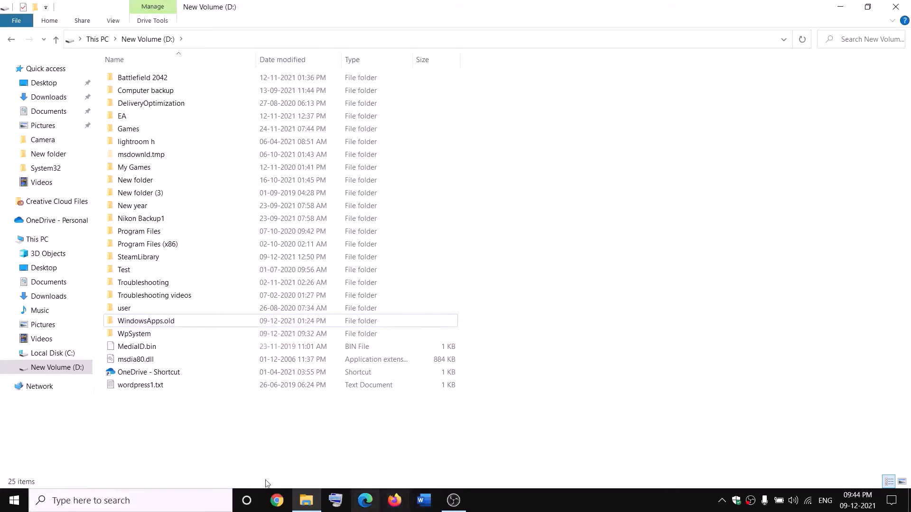
End the Gaming Services background process in Task Manager and close Task Manager.
right_click(14, 501)
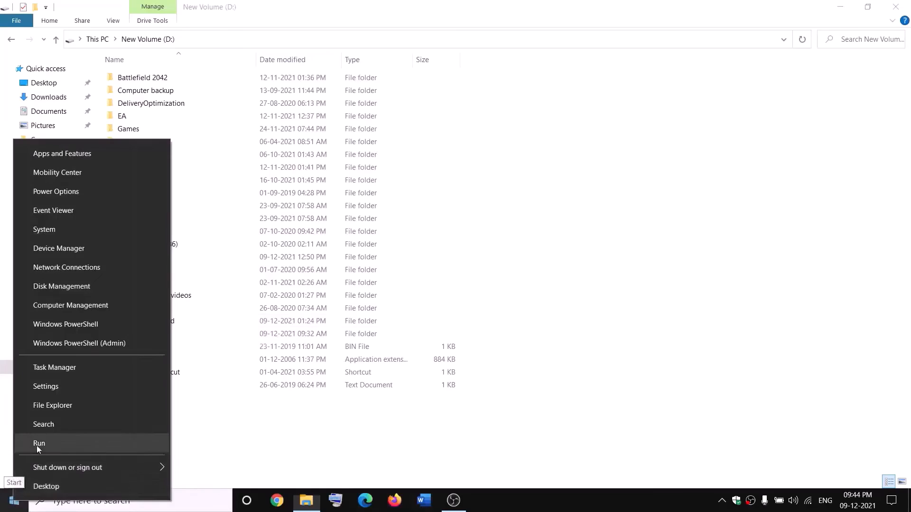
left_click(49, 372)
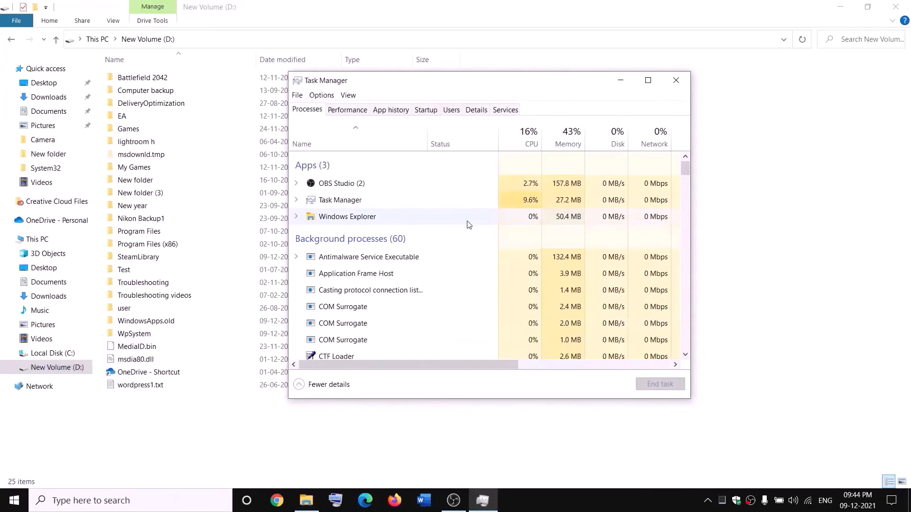
scroll(413, 267, "down", 2)
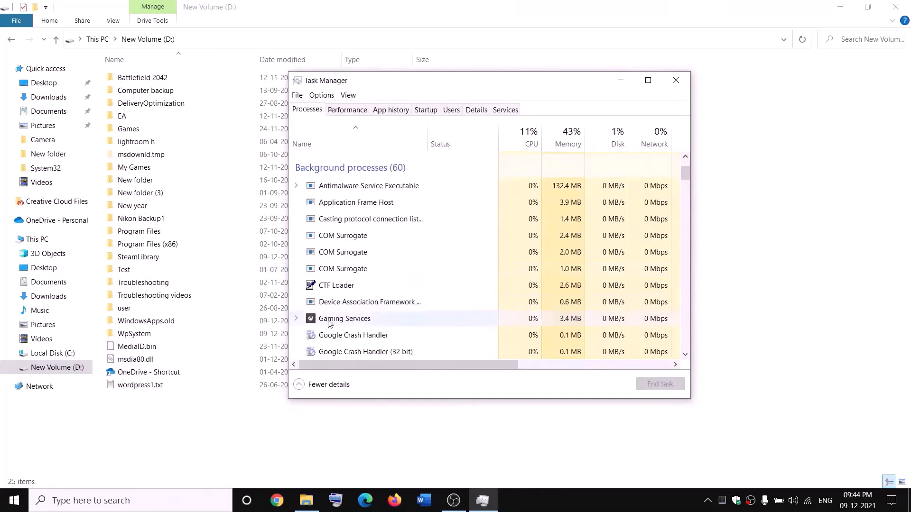
left_click(329, 321)
right_click(328, 321)
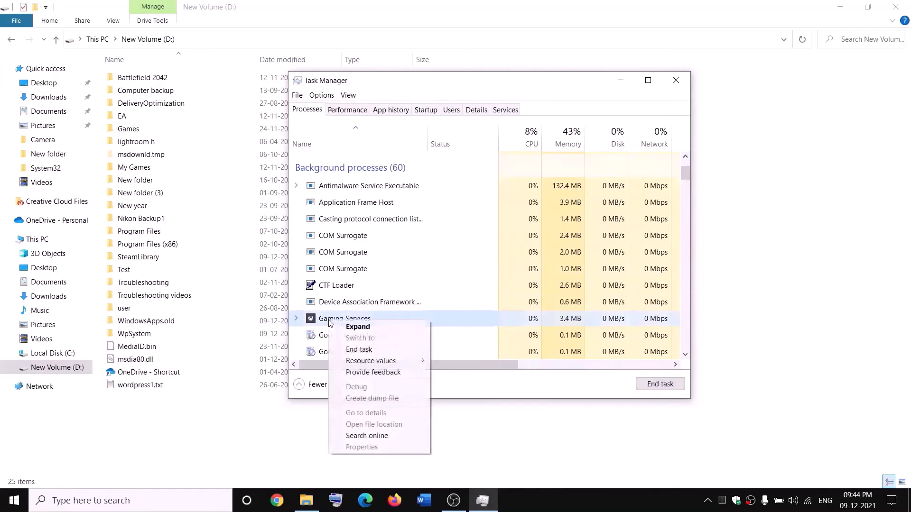
left_click(365, 350)
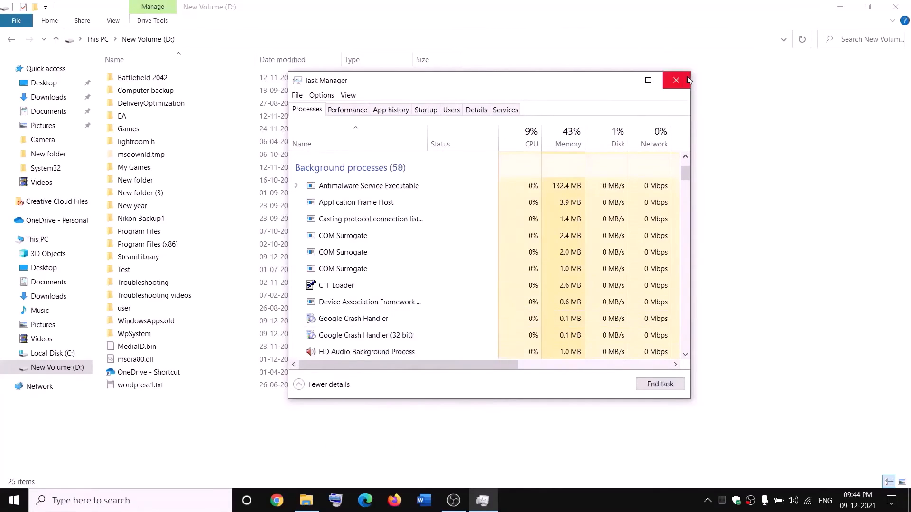
left_click(676, 81)
Open the Services console and select the Gaming Services entry that logs on as Local Service.
left_click(199, 500)
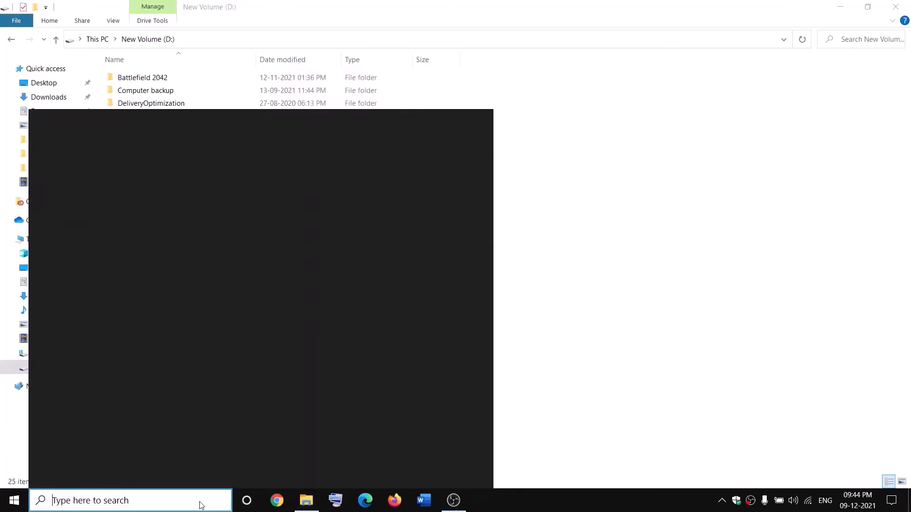
type("services")
key("Return")
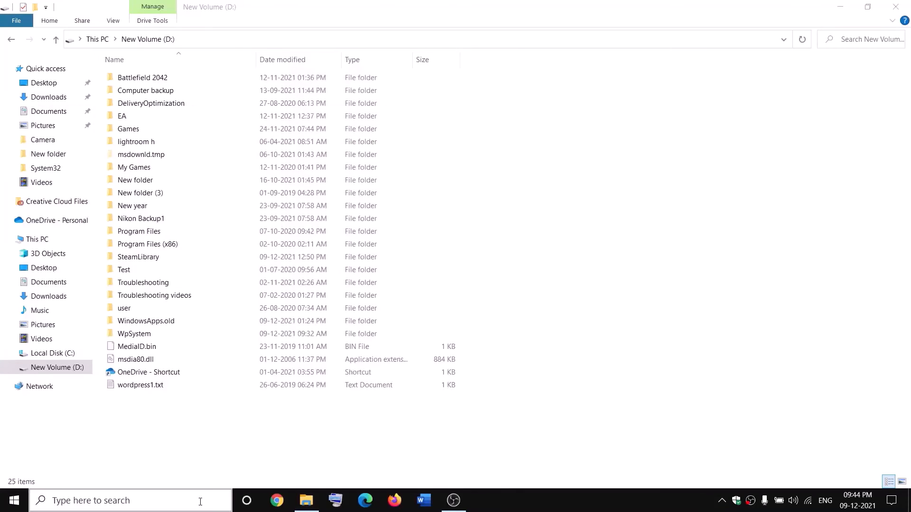
key("g")
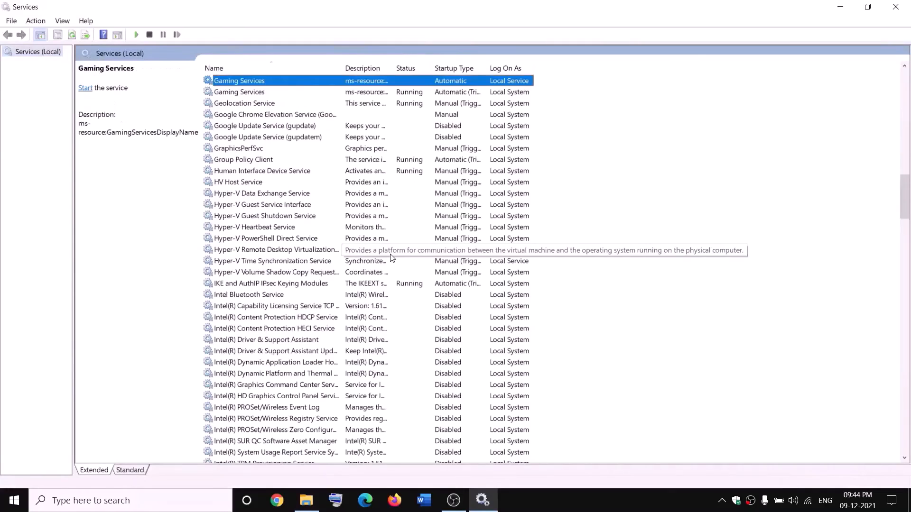
left_click(401, 127)
left_click(380, 81)
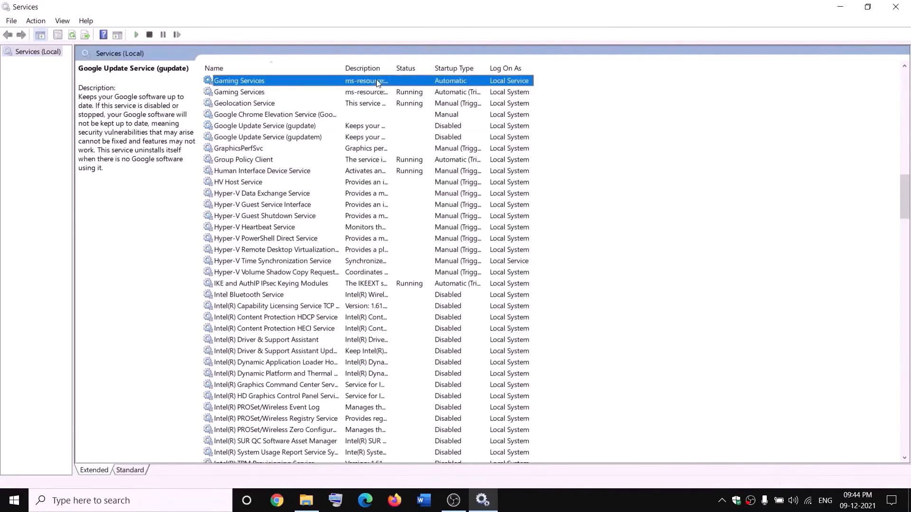
Start the Gaming Services service that logs on as Local Service, and stop it again.
right_click(378, 82)
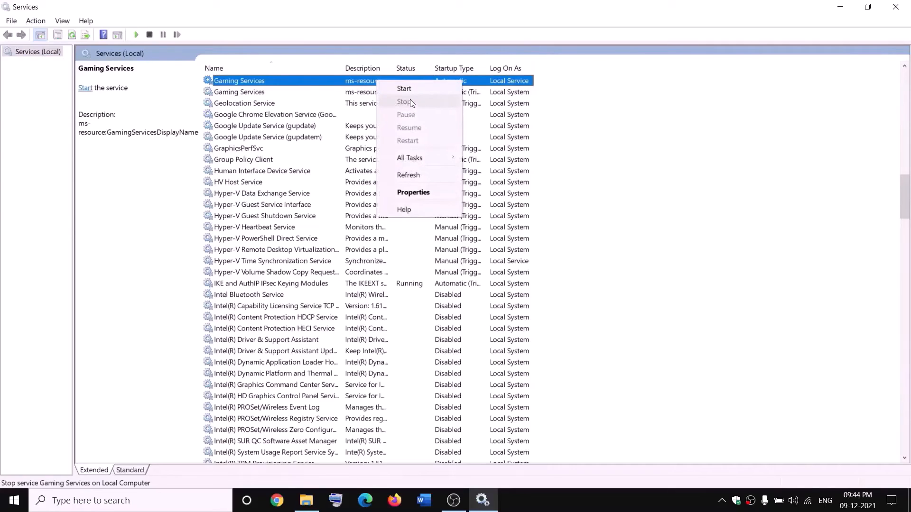
left_click(407, 90)
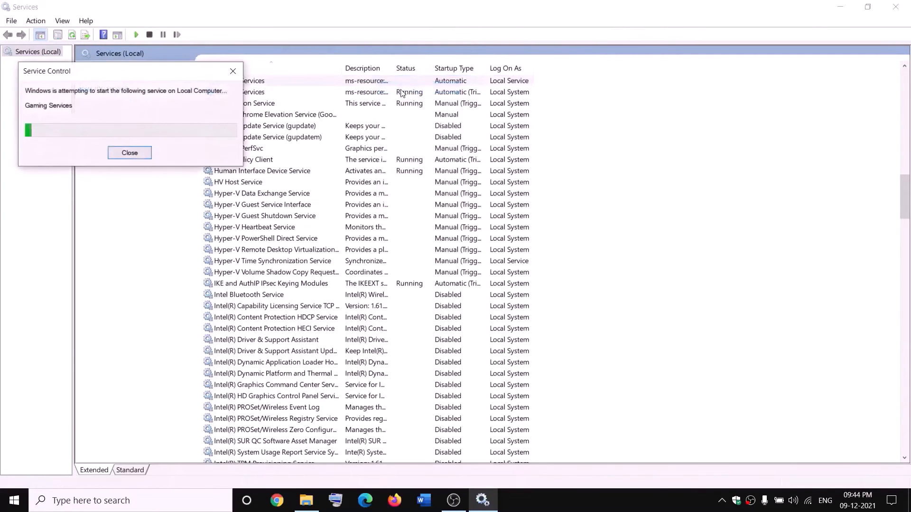
right_click(373, 84)
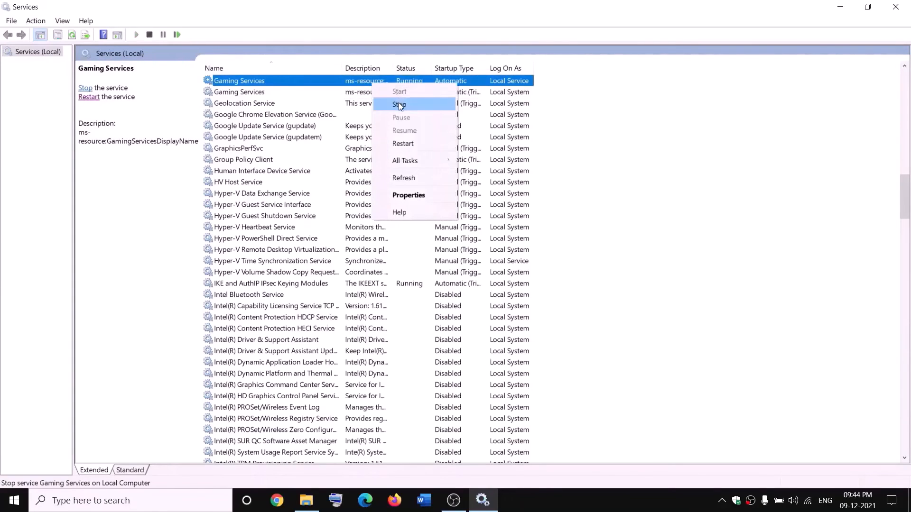
left_click(399, 103)
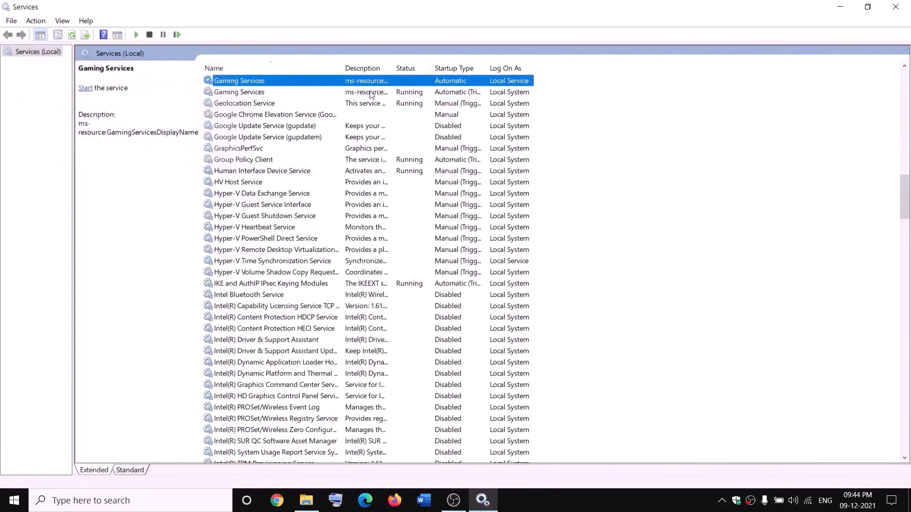
Stop the Gaming Services service that logs on as Local System, and check the WindowsApps.old and WpSystem folders on drive D.
left_click(371, 95)
right_click(371, 95)
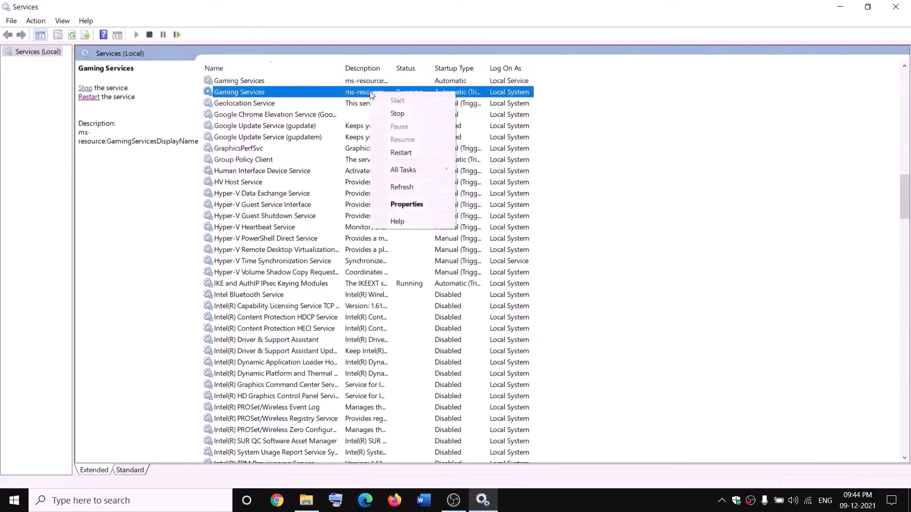
left_click(414, 114)
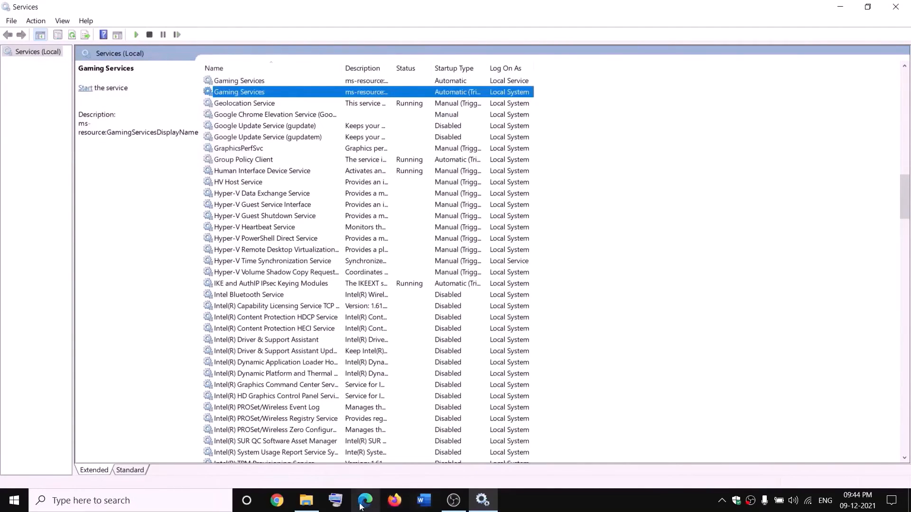
left_click(306, 500)
left_click(155, 325)
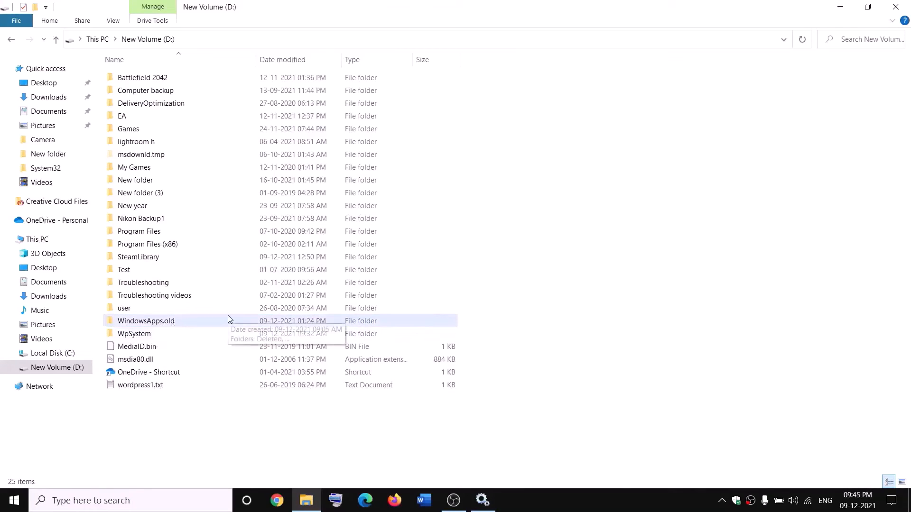
key("alt+Tab")
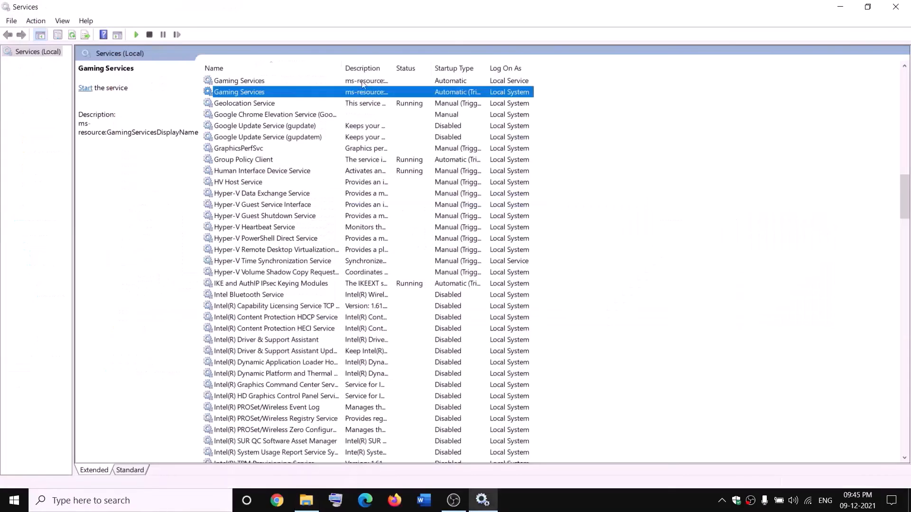
Start both Gaming Services services, the one logging on as Local Service first and the Local System one second.
right_click(336, 82)
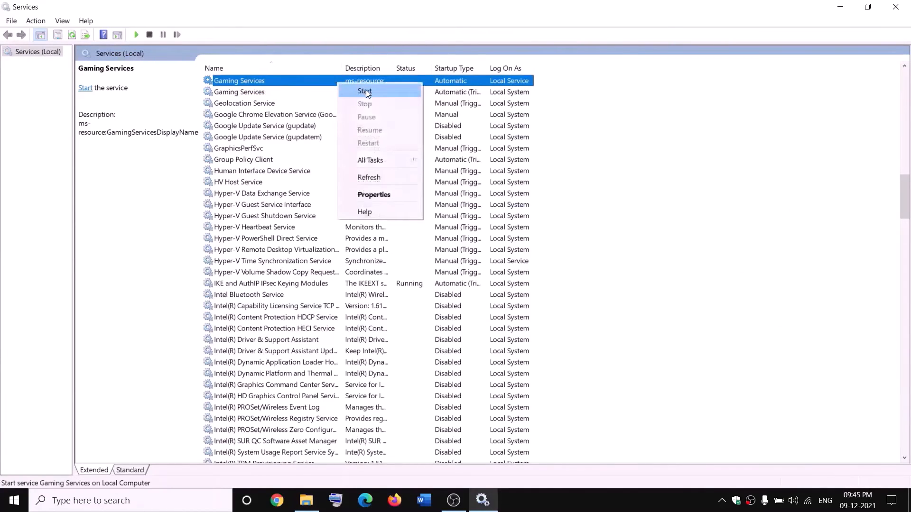
left_click(365, 92)
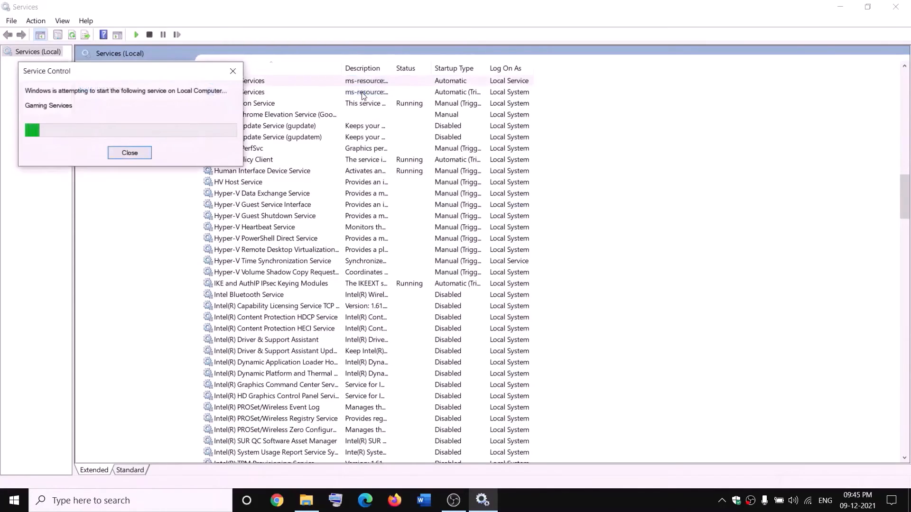
left_click(365, 94)
right_click(368, 94)
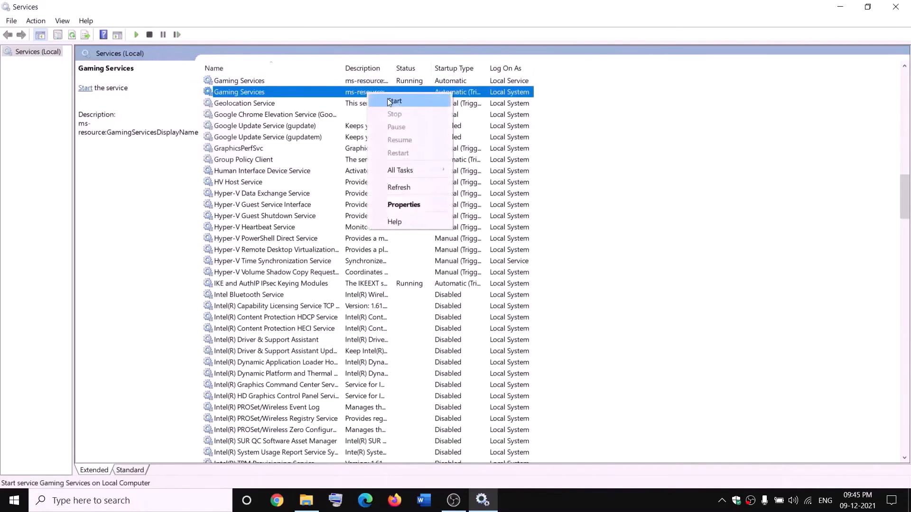
left_click(388, 101)
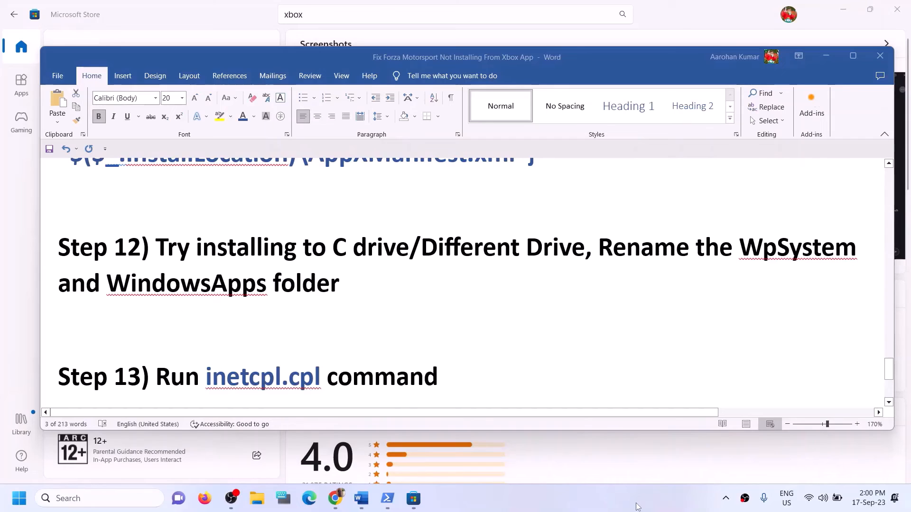
Copy the inetcpl.cpl command from Step 13 of the Word document and run it from Windows search.
scroll(356, 372, "down", 1)
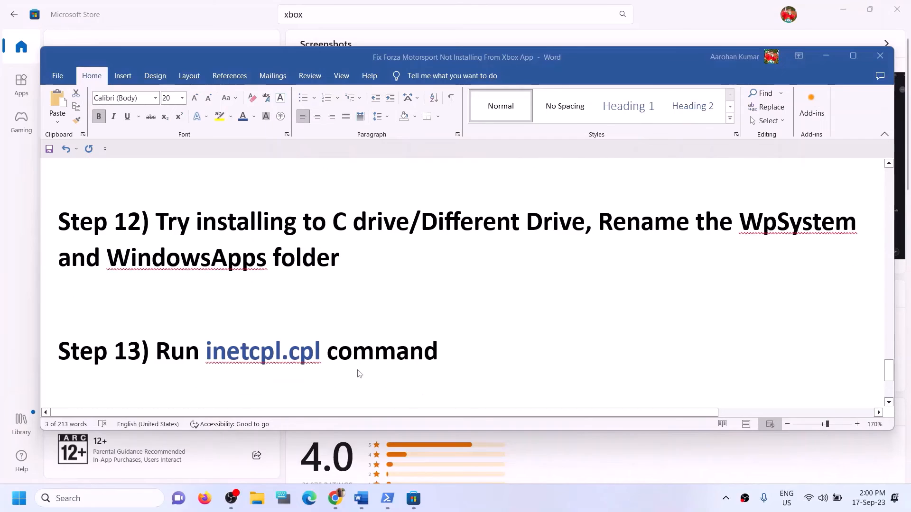
left_click(231, 346)
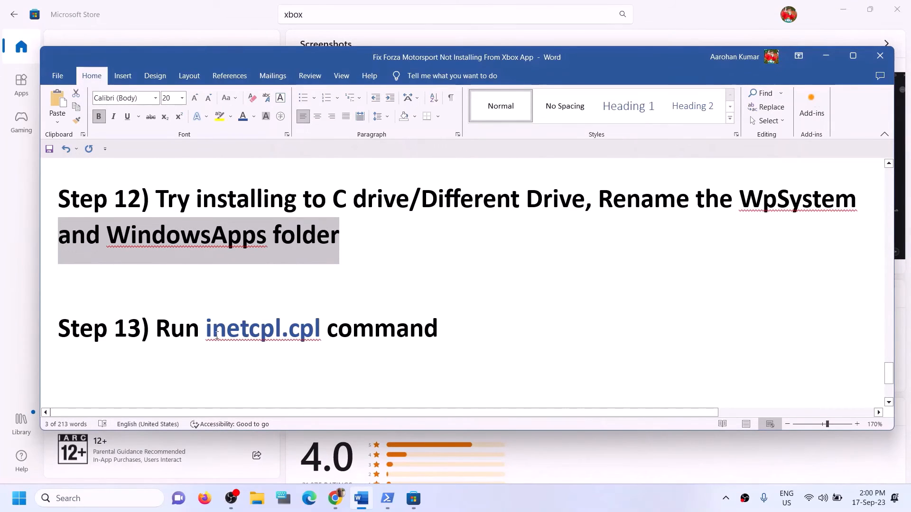
left_click_drag(207, 327, 324, 332)
key("ctrl+c")
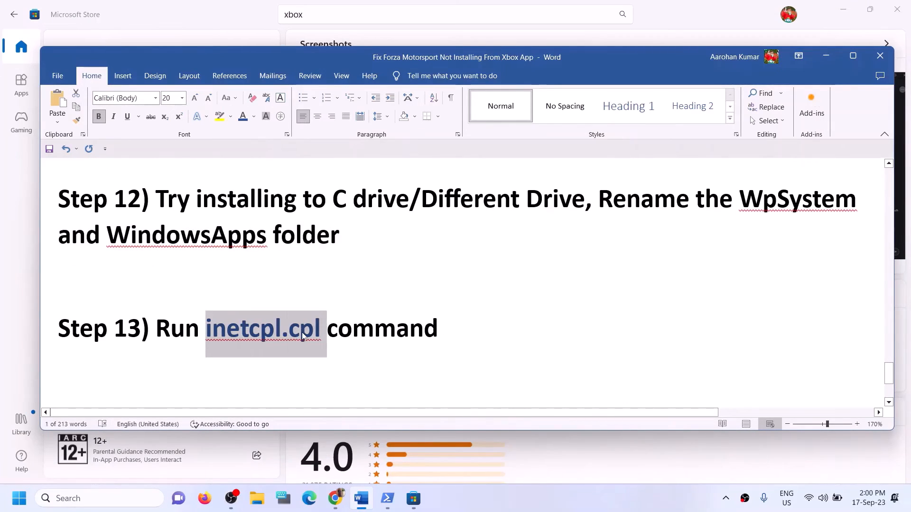
left_click(78, 498)
key("ctrl+v")
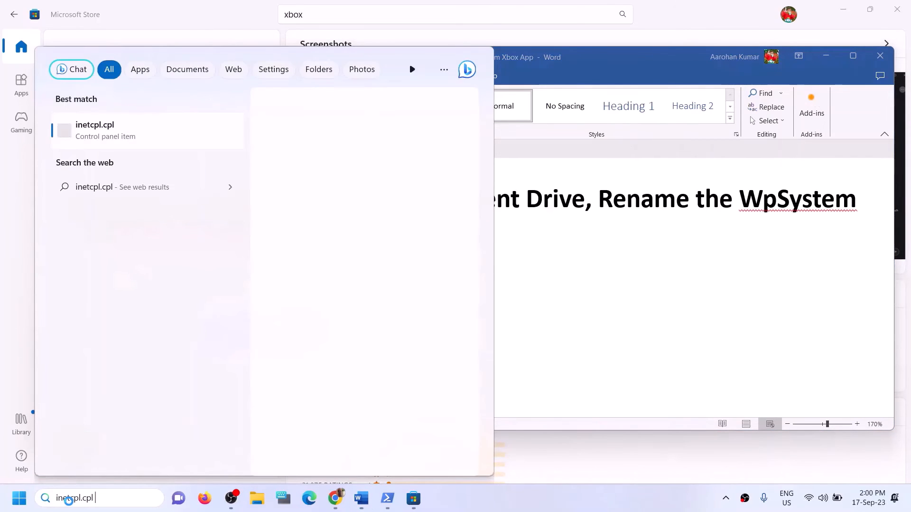
left_click(101, 139)
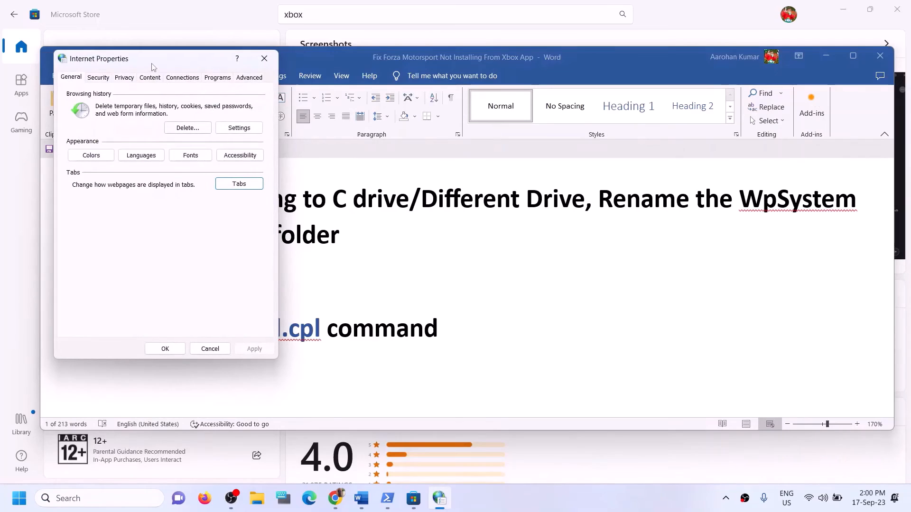
Examine the Use TLS 1.0, 1.1, 1.2 and 1.3 options in the advanced Internet Properties and confirm the dialog.
left_click(249, 77)
left_click_drag(190, 66, 338, 75)
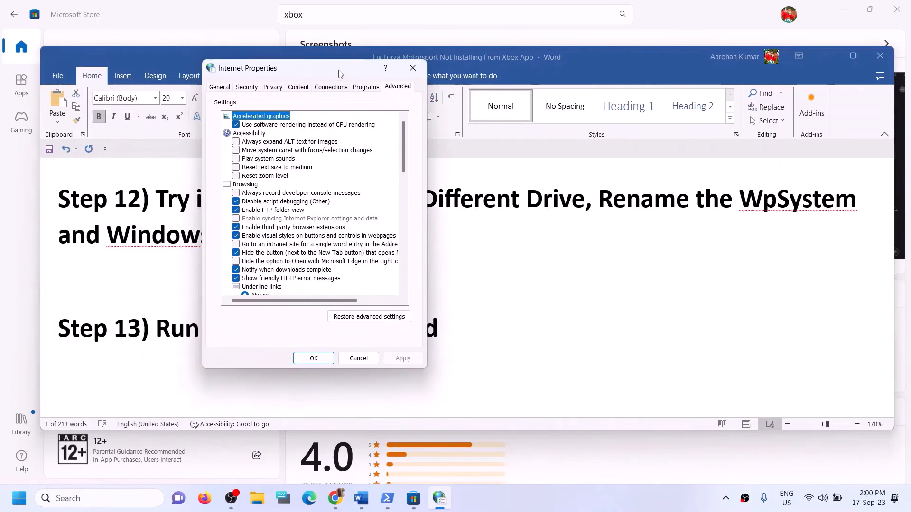
scroll(304, 214, "down", 10)
scroll(300, 279, "down", 7)
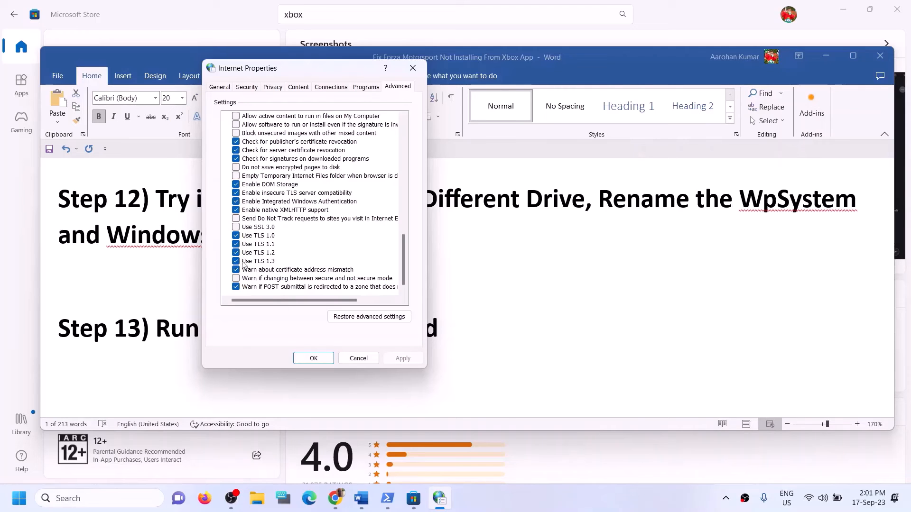
left_click(314, 358)
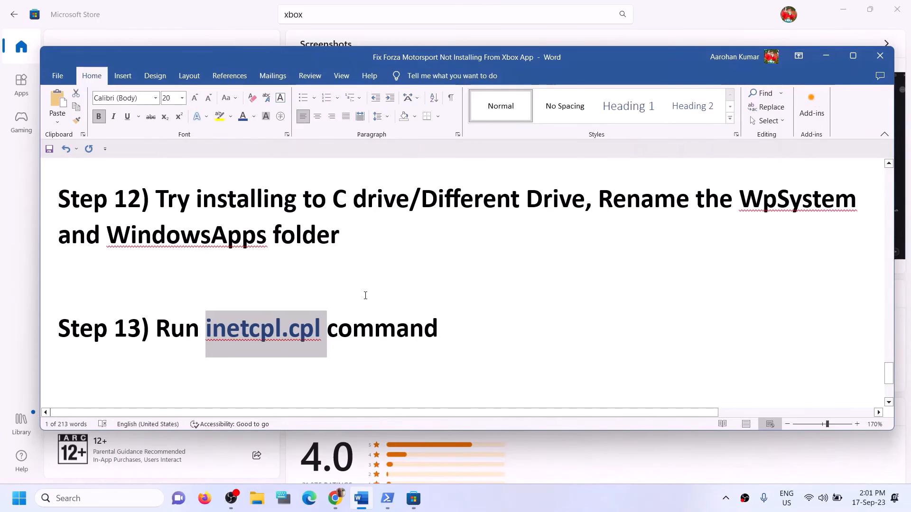
Read Step 14 on updating Windows with the media creation tool, highlighting its heading and the Windows 10 and Windows 11 download links.
scroll(365, 295, "up", 1)
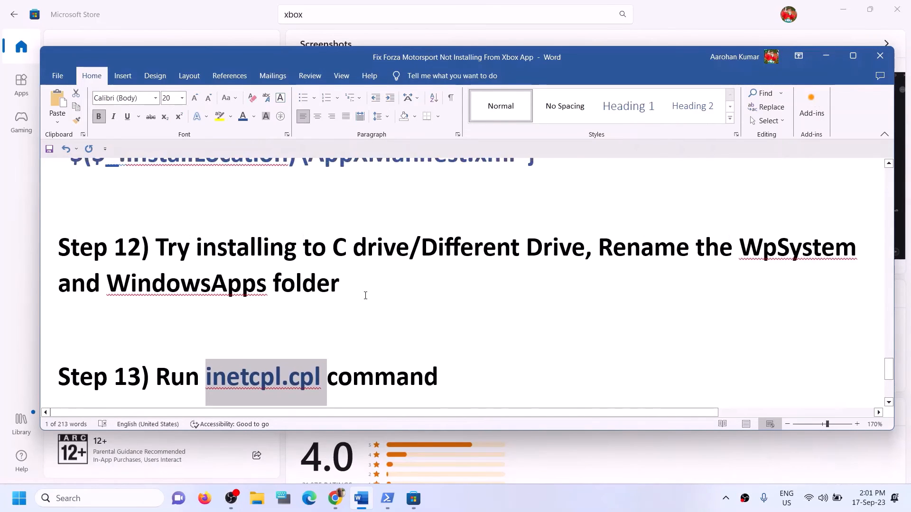
scroll(365, 296, "down", 4)
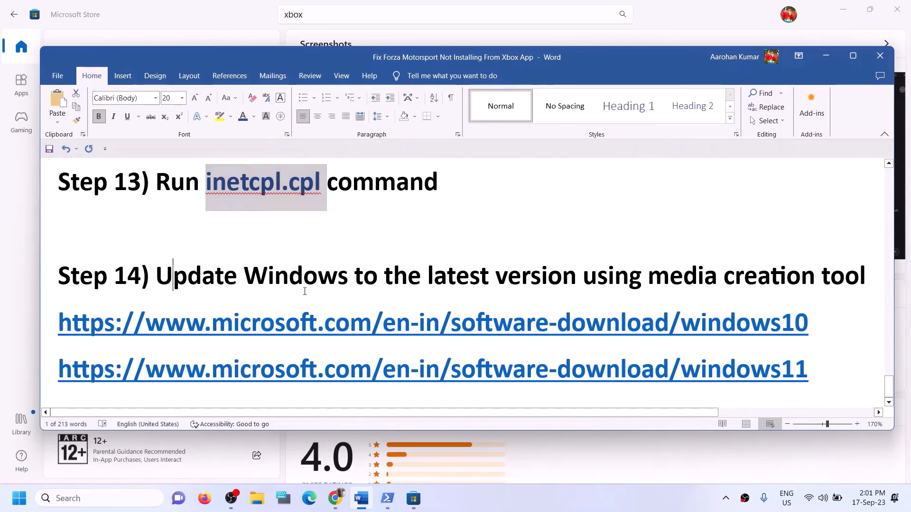
left_click_drag(159, 278, 869, 281)
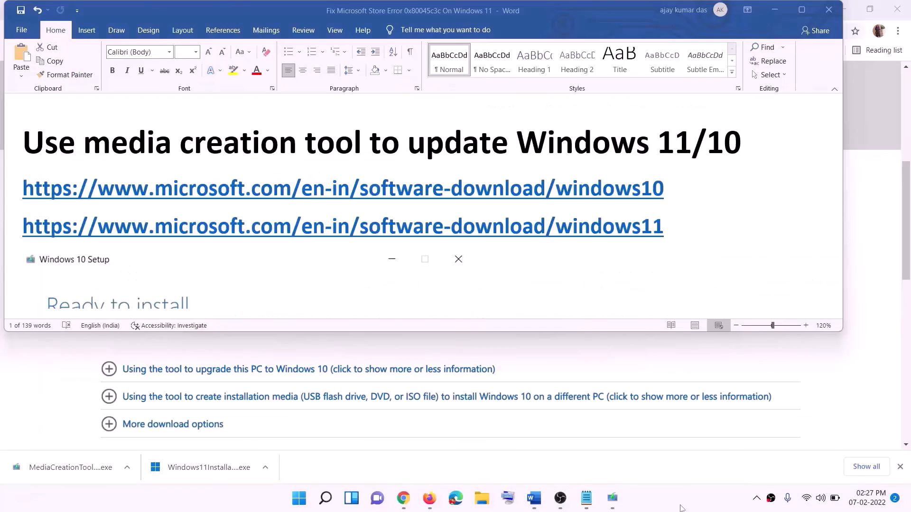
left_click(672, 189)
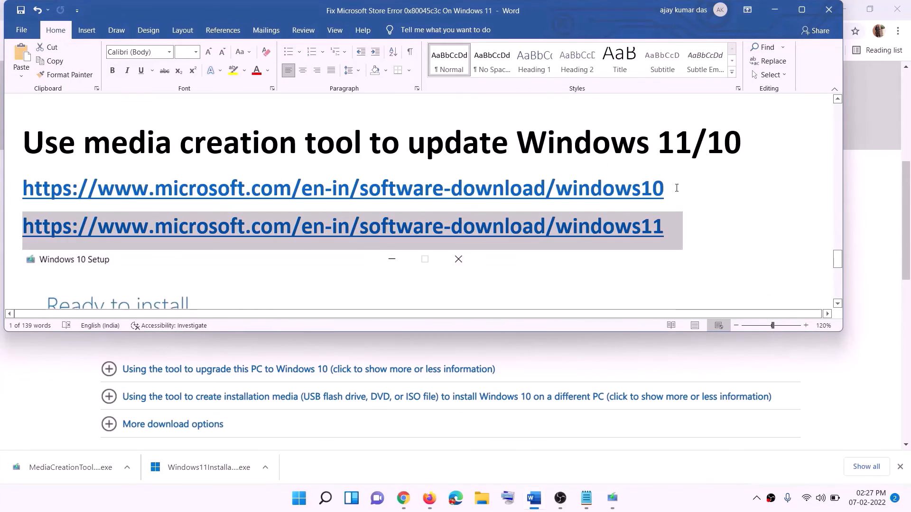
left_click_drag(676, 189, 249, 187)
left_click_drag(678, 227, 143, 225)
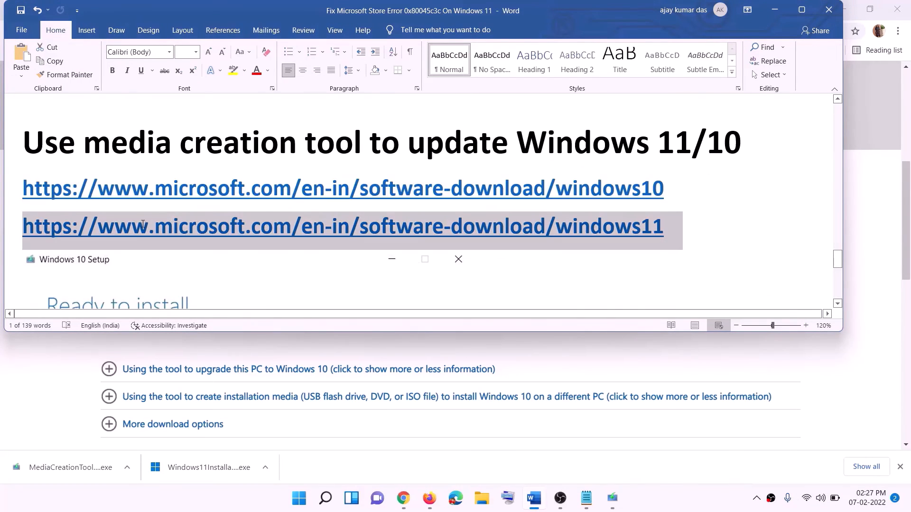
Minimize the Word document and examine the Create Windows 10 installation media section on Microsoft's download page.
left_click(775, 10)
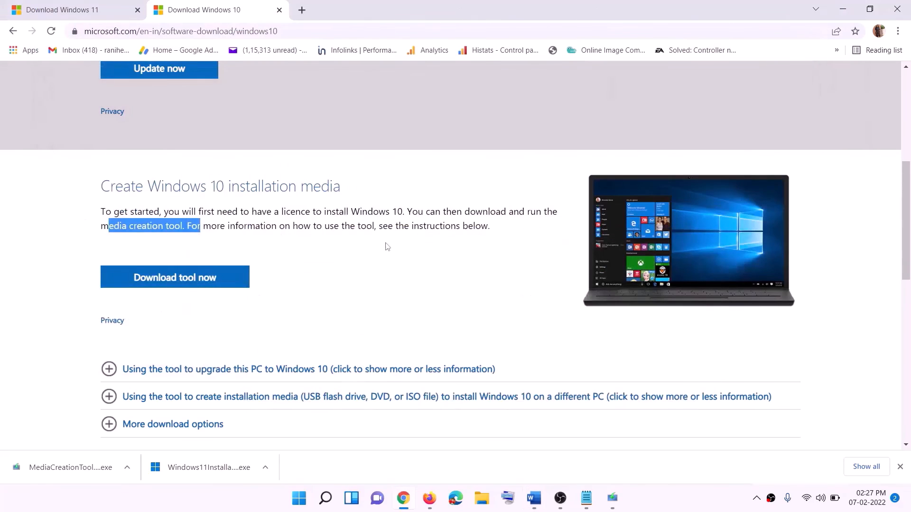
scroll(392, 238, "up", 5)
scroll(306, 264, "down", 5)
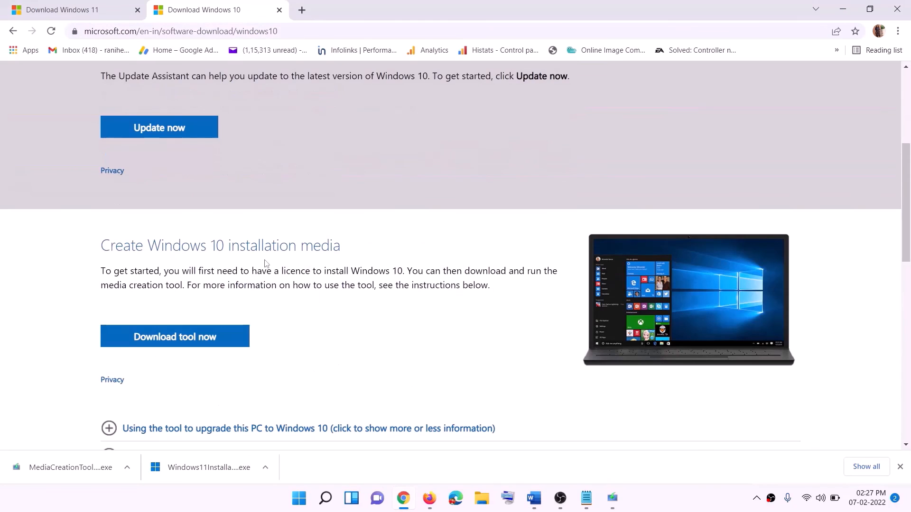
left_click_drag(109, 286, 203, 285)
scroll(303, 264, "down", 3)
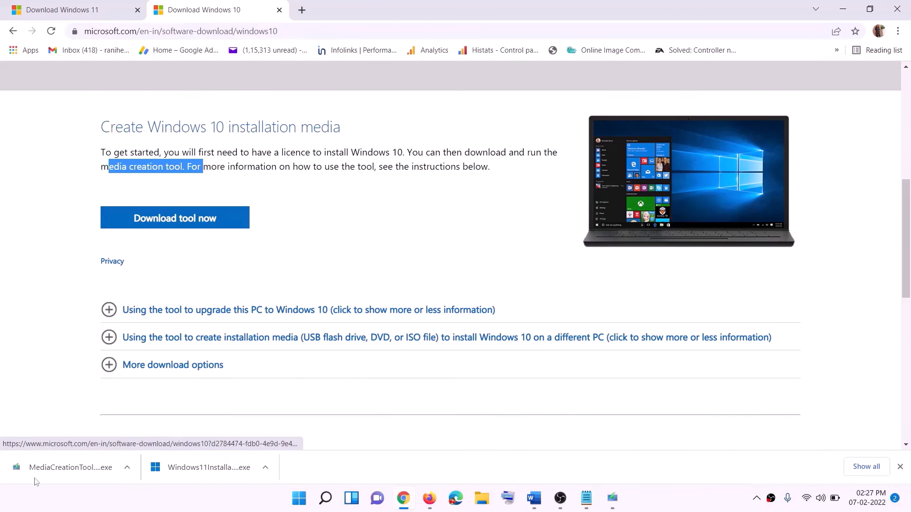
Continue Windows 10 Setup with Upgrade this PC now and start downloading Windows 10.
left_click(613, 499)
left_click(590, 392)
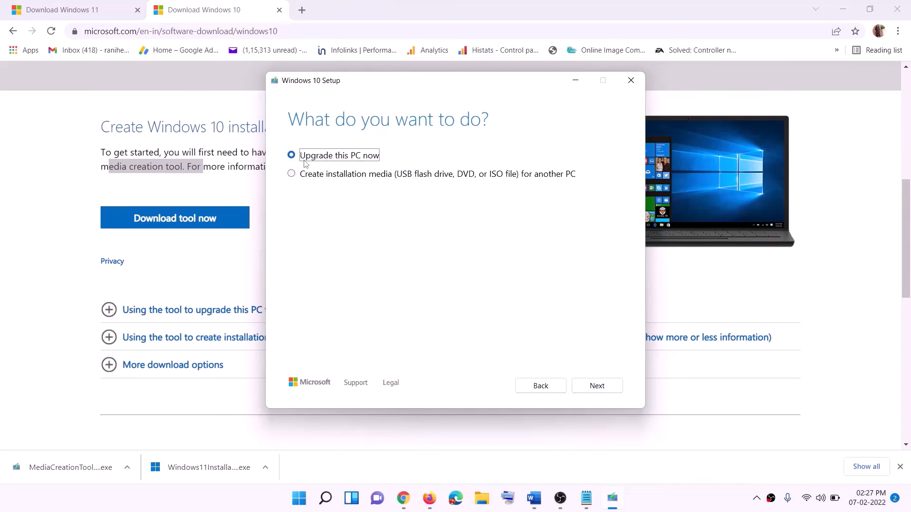
left_click(598, 388)
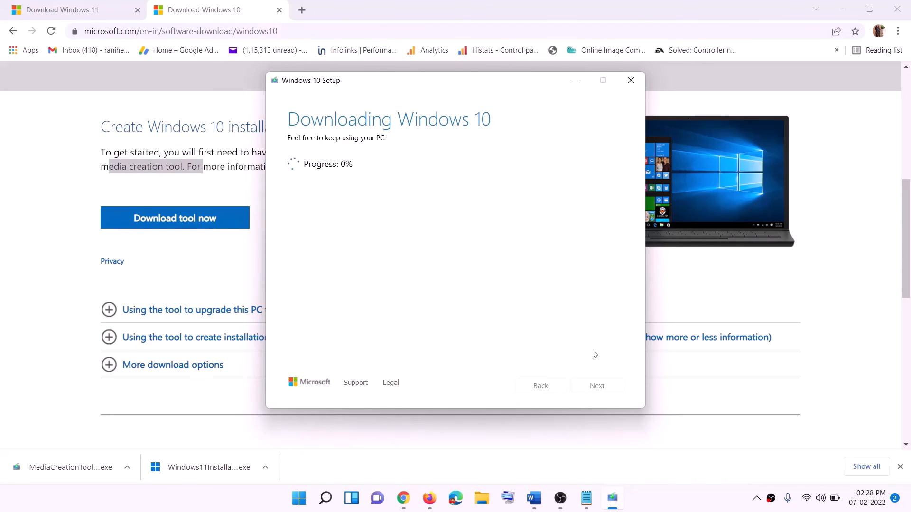
left_click(674, 508)
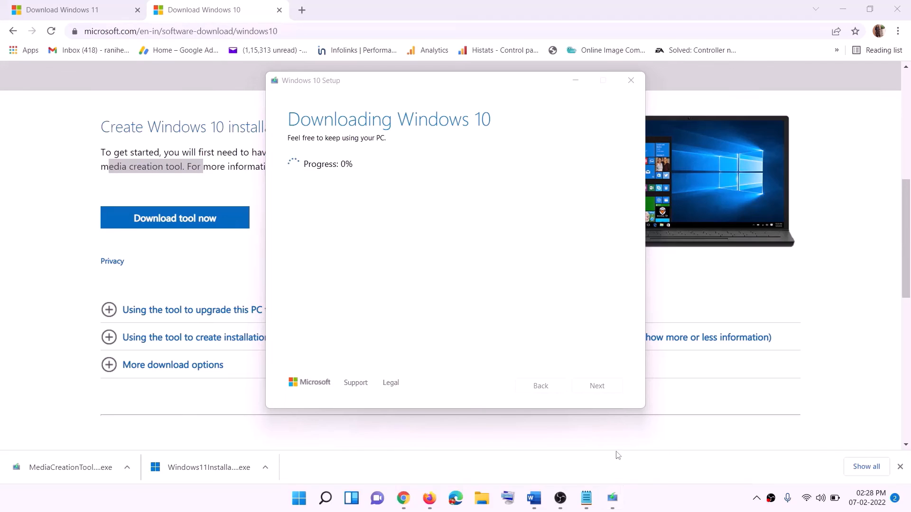
Switch to the Word document, maximize it, and examine the Ready to install screenshot with its options for what to keep.
left_click(535, 498)
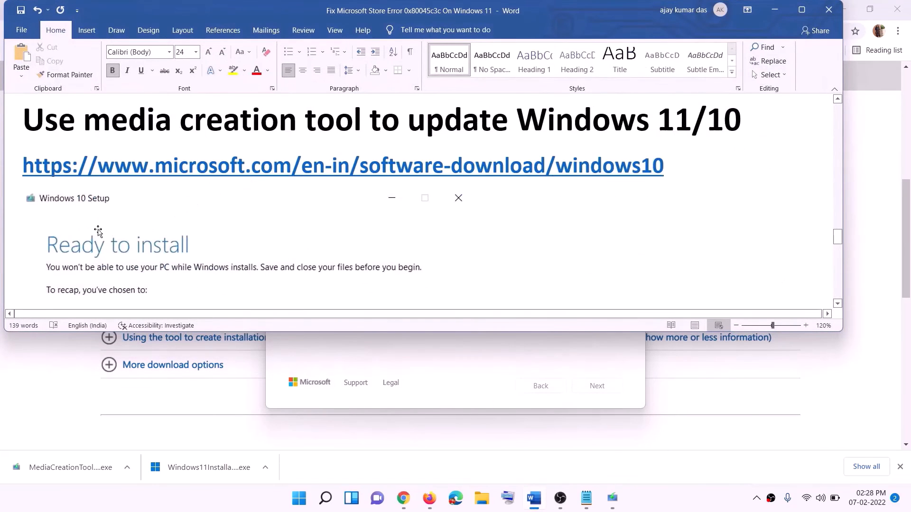
scroll(95, 229, "down", 1)
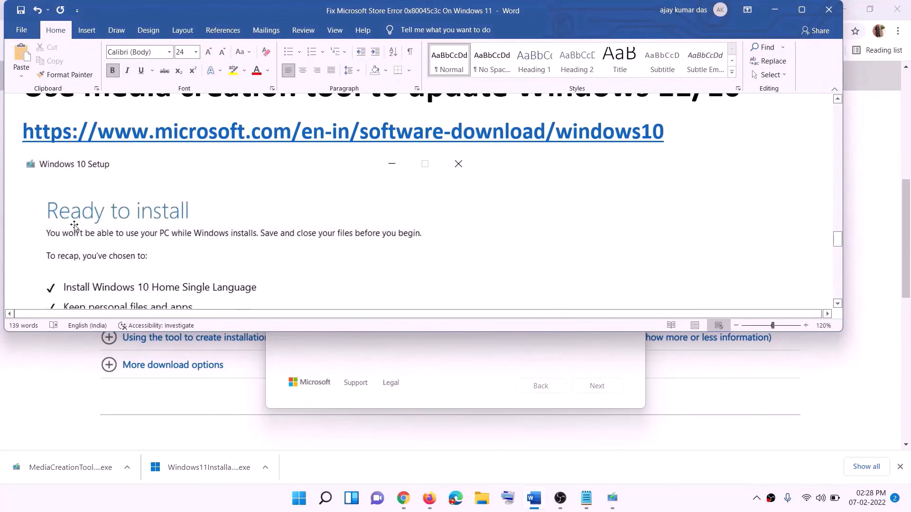
left_click(802, 9)
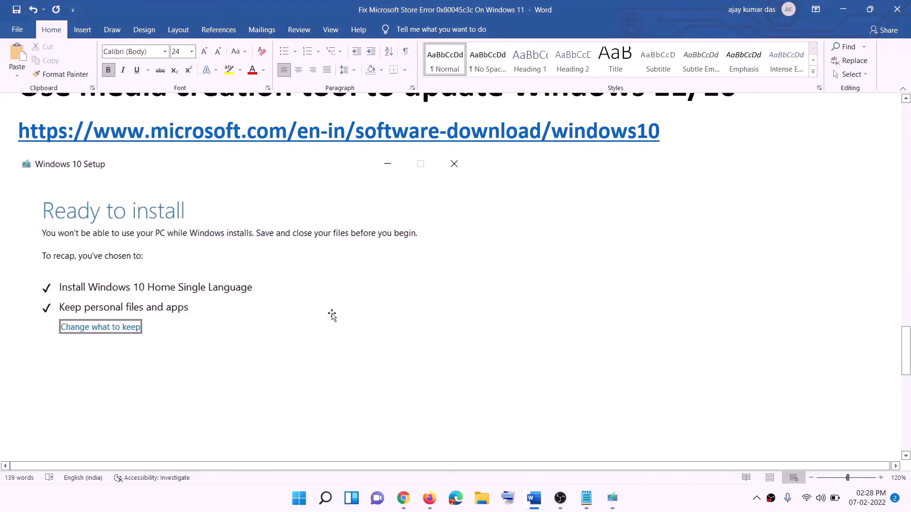
scroll(468, 329, "down", 3)
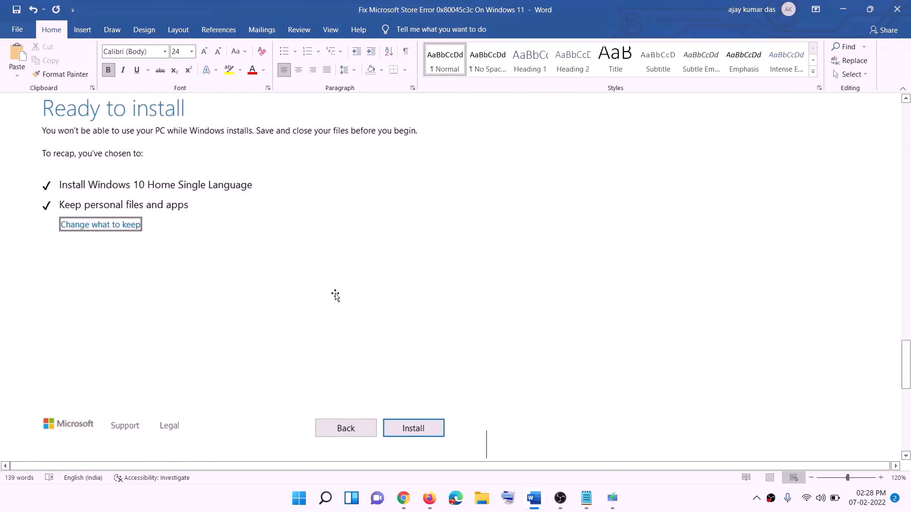
scroll(373, 294, "up", 1)
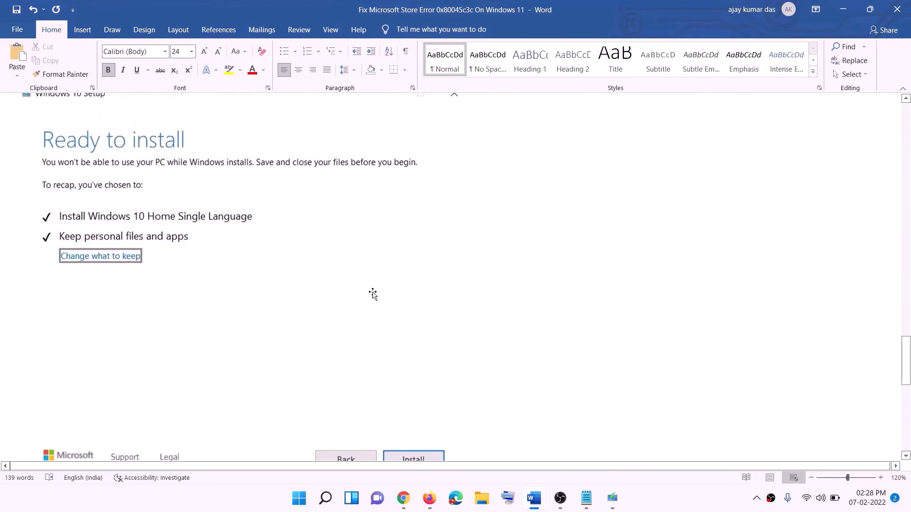
left_click(658, 505)
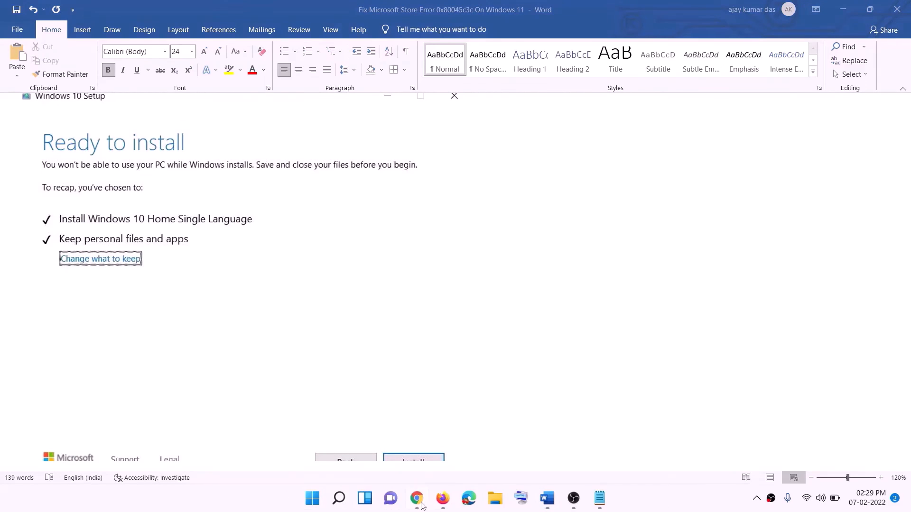
Switch to Chrome and download the media creation tool from the Create Windows 11 Installation Media section of the Windows 11 page.
left_click(418, 502)
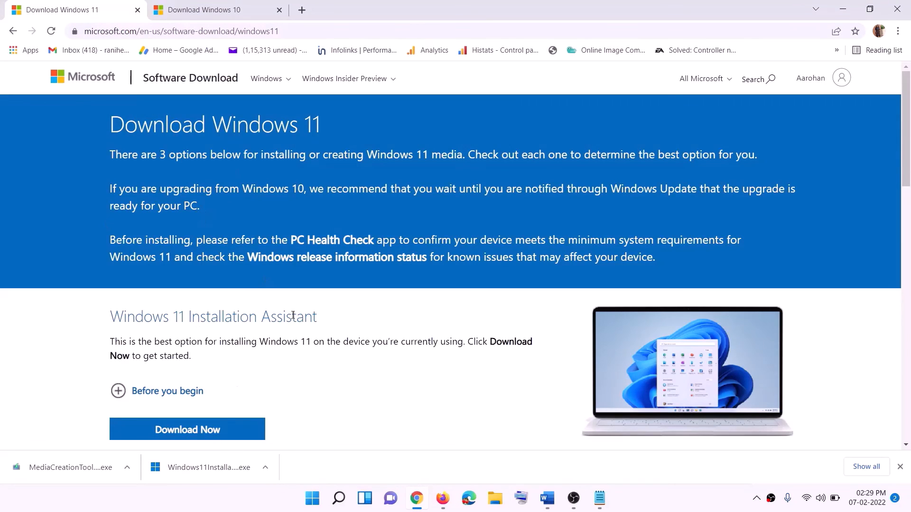
scroll(293, 316, "down", 5)
left_click_drag(171, 281, 263, 282)
left_click(181, 361)
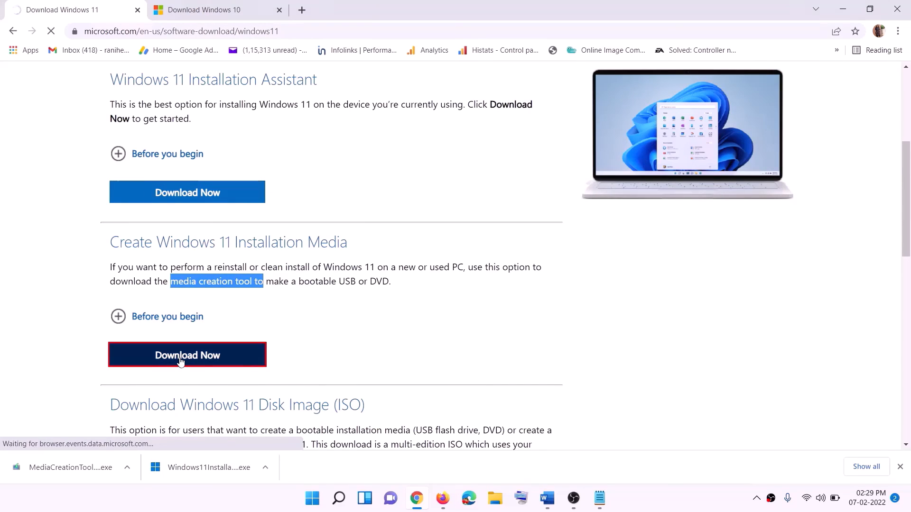
Run the downloaded Windows 11 media creation tool with permission, accept the license terms, and keep the recommended language and edition.
left_click(68, 470)
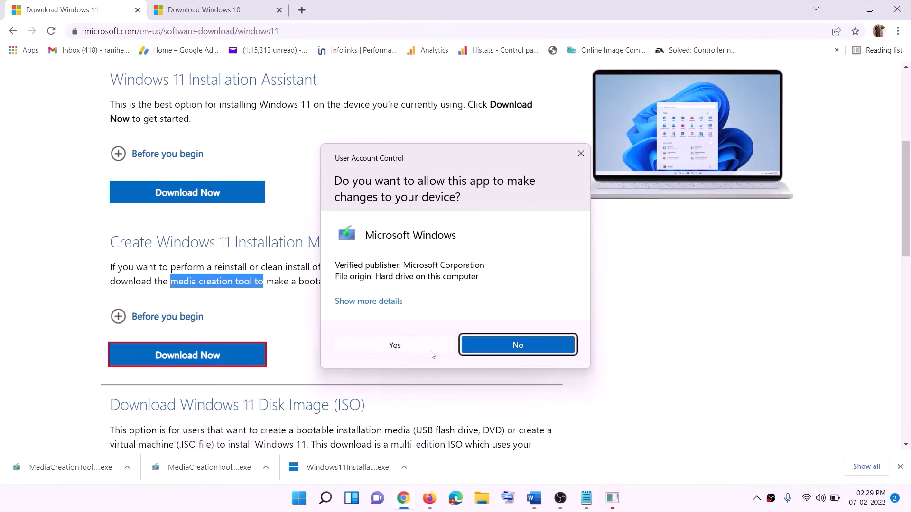
left_click(403, 346)
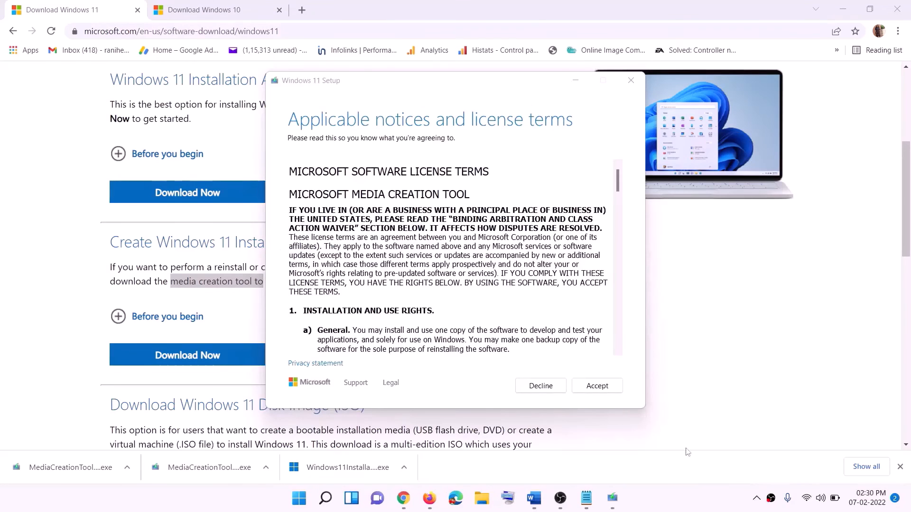
left_click(591, 386)
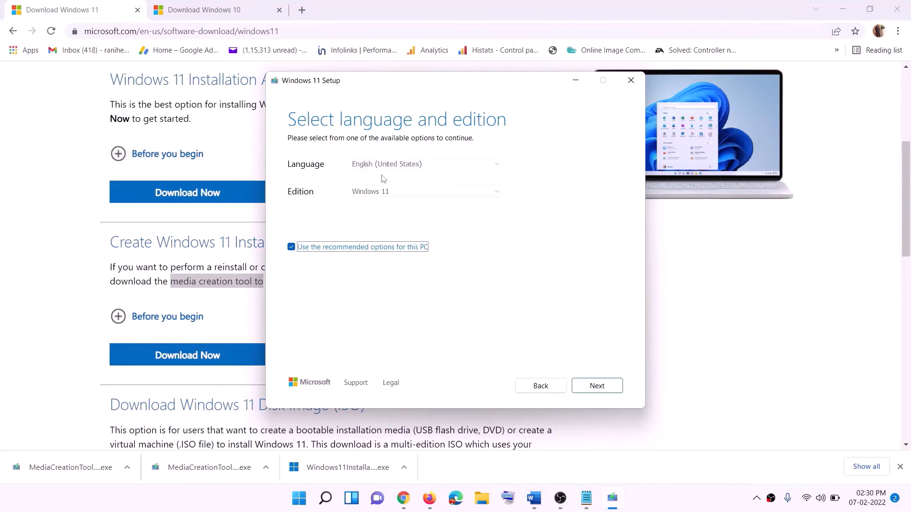
left_click(590, 386)
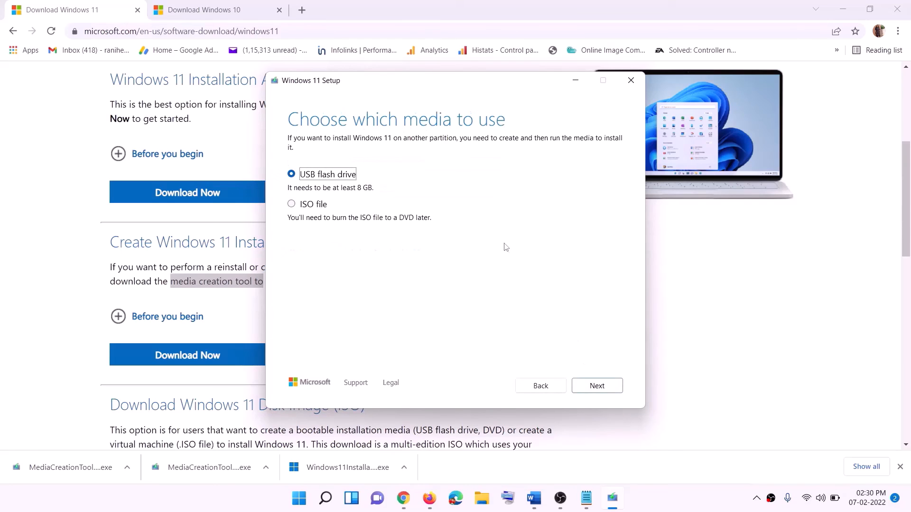
Choose ISO file as the media and save it to the Desktop as Windows.
left_click(309, 207)
left_click(591, 387)
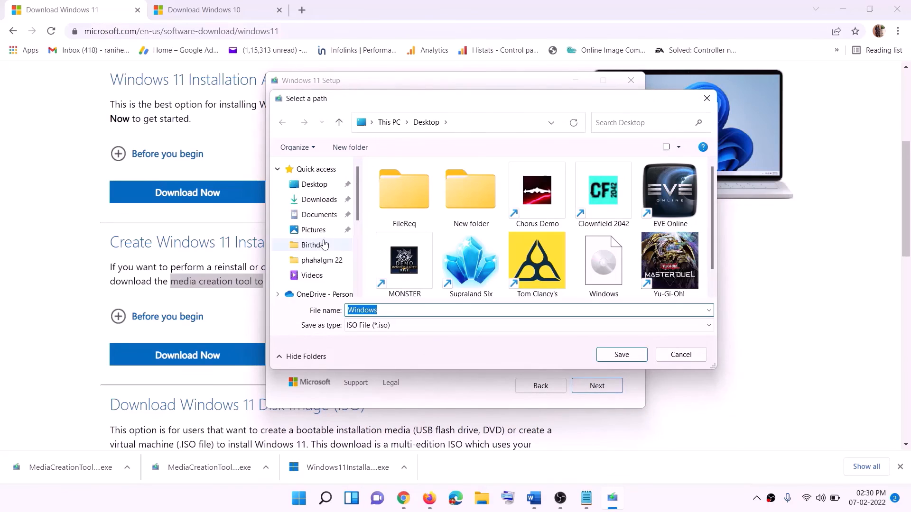
left_click(314, 186)
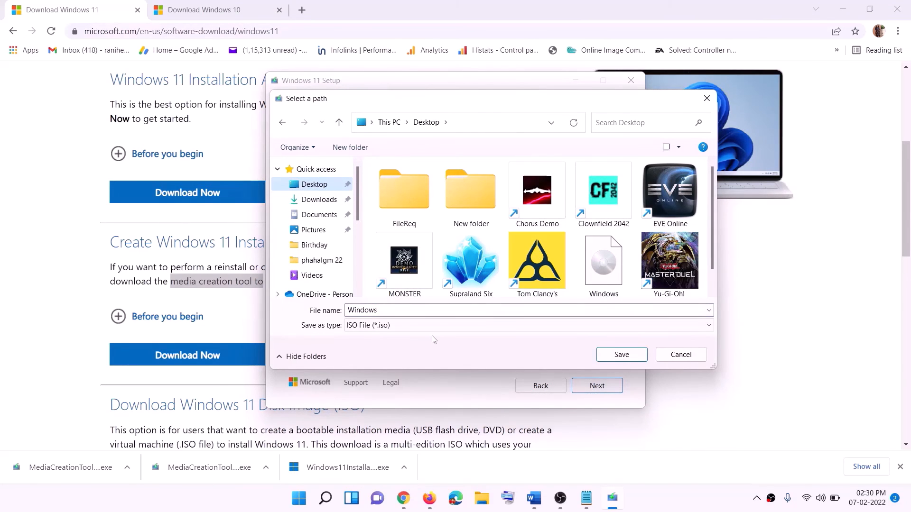
left_click(621, 355)
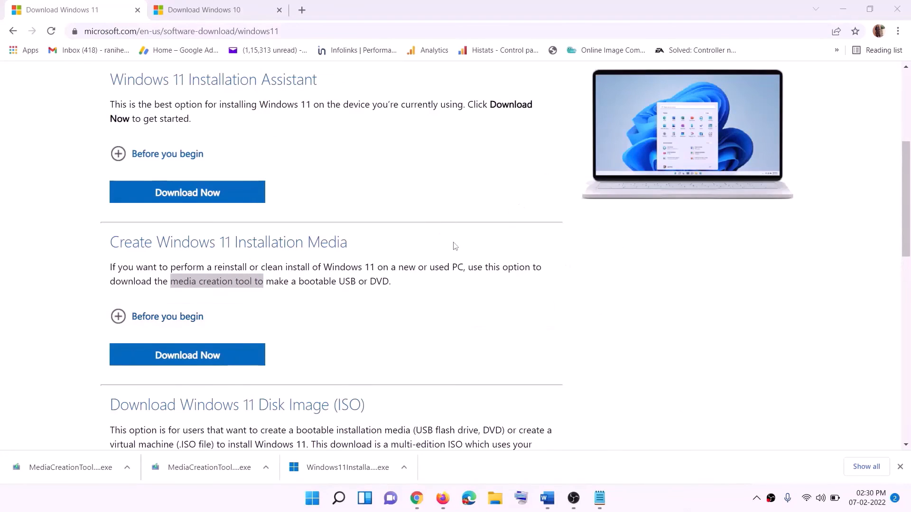
Show the desktop, move the Windows ISO file below the Xbox screenshot icon, and open it as a drive.
key("super+d")
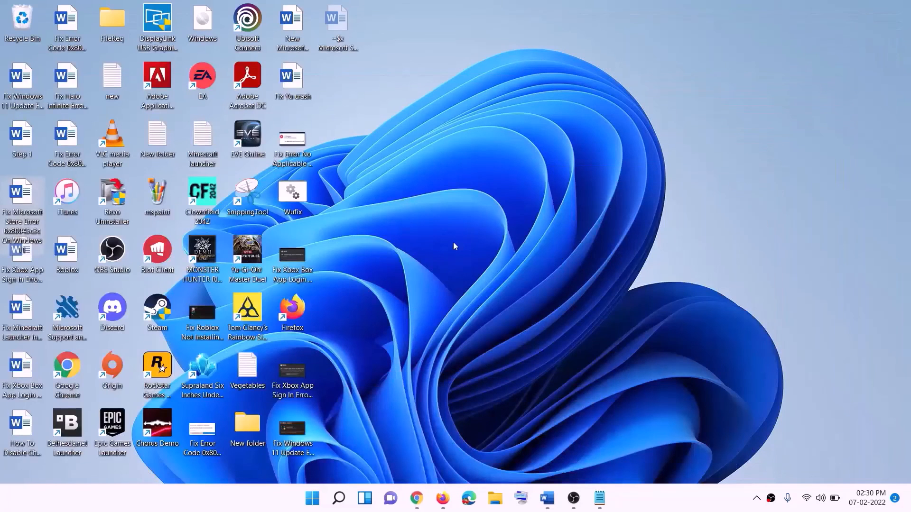
left_click_drag(217, 25, 295, 258)
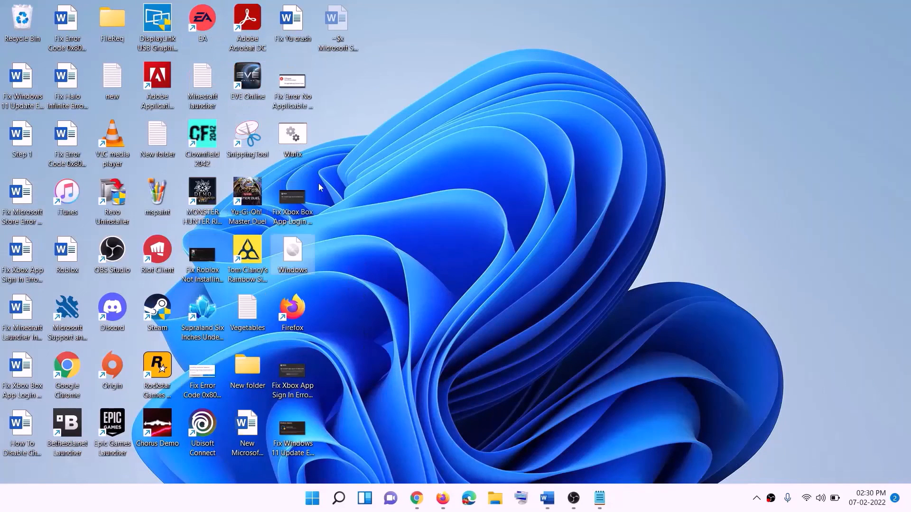
double_click(294, 252)
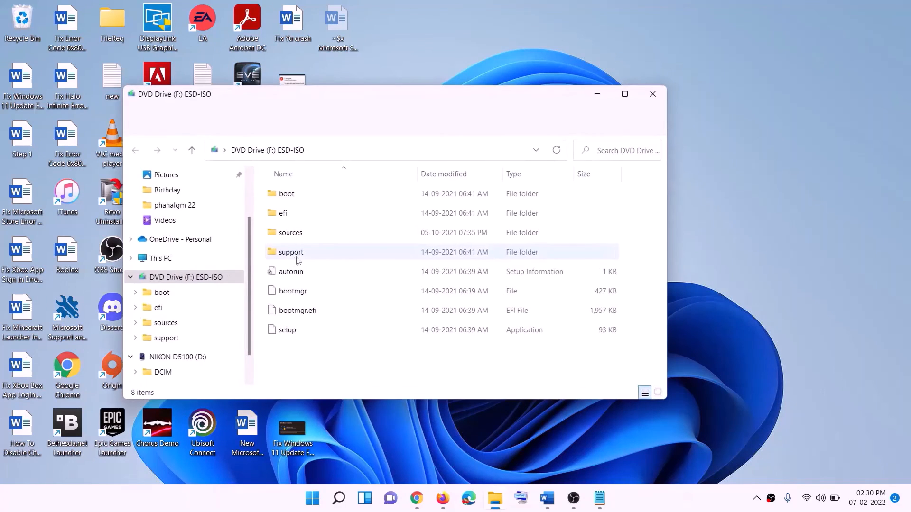
Run setup from the mounted ISO with permission and continue past the Install Windows 11 page to check for updates.
left_click(297, 333)
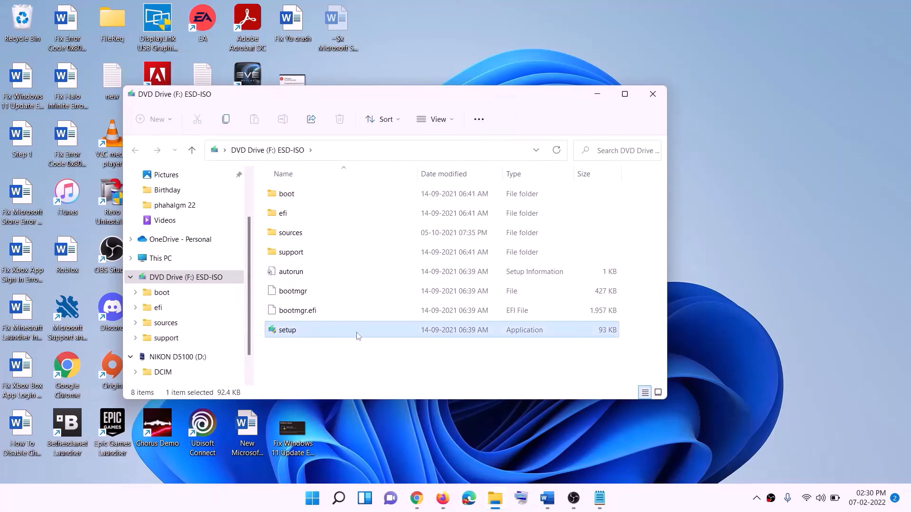
double_click(311, 330)
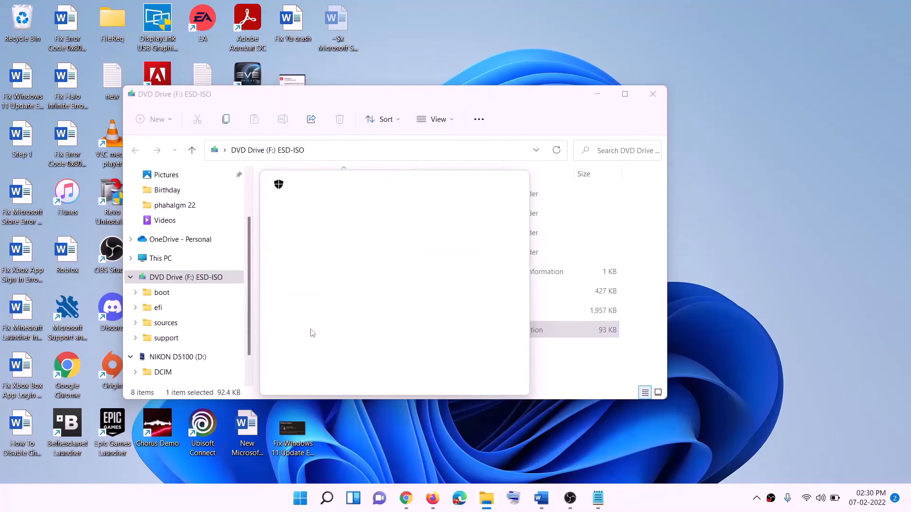
left_click(372, 374)
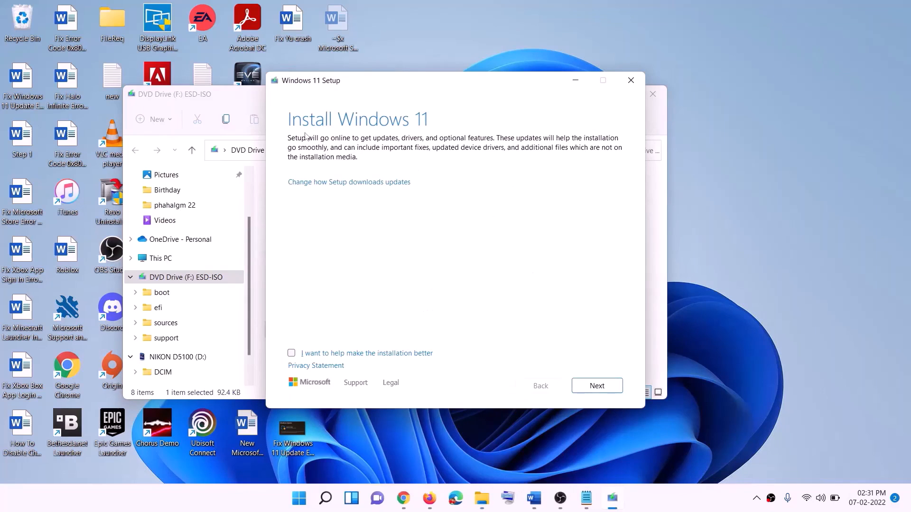
left_click(599, 387)
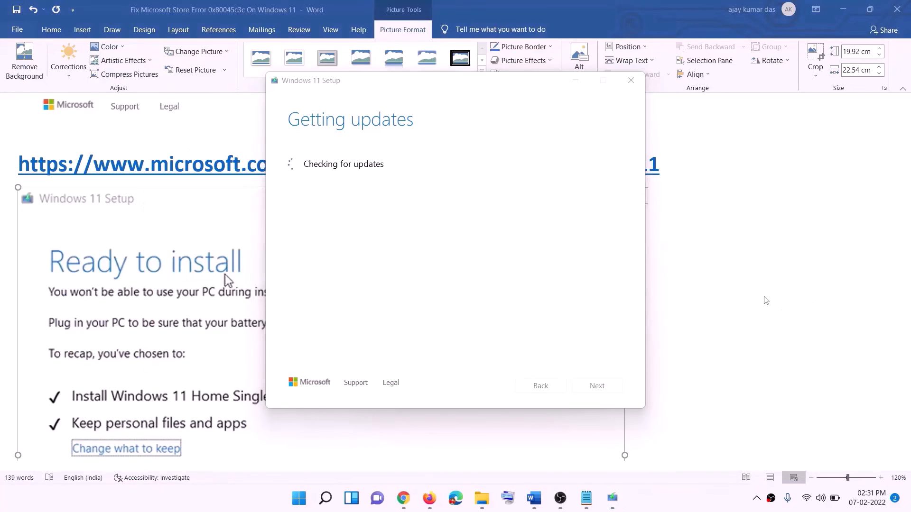
Examine the Windows 11 Ready to install screenshot in the Word document, including Keep personal files and apps and the Install option.
scroll(213, 239, "down", 2)
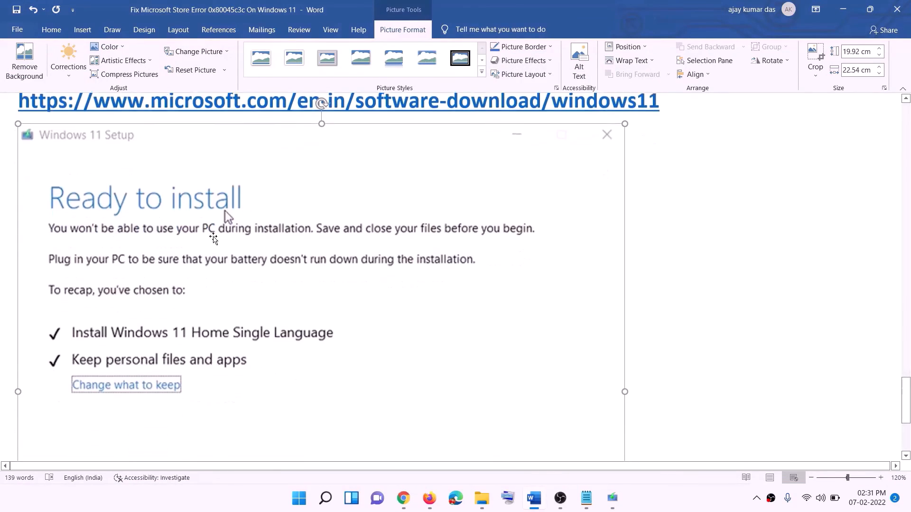
scroll(213, 239, "down", 1)
scroll(180, 300, "down", 1)
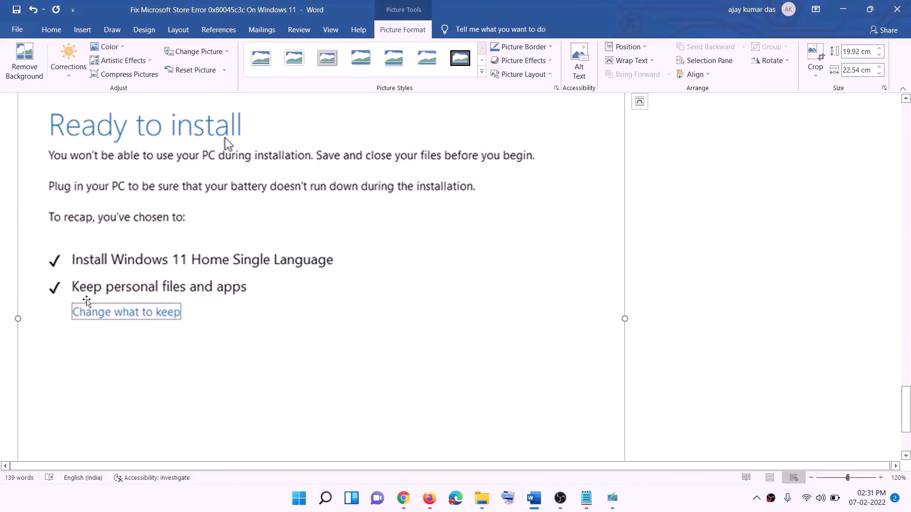
scroll(337, 297, "down", 3)
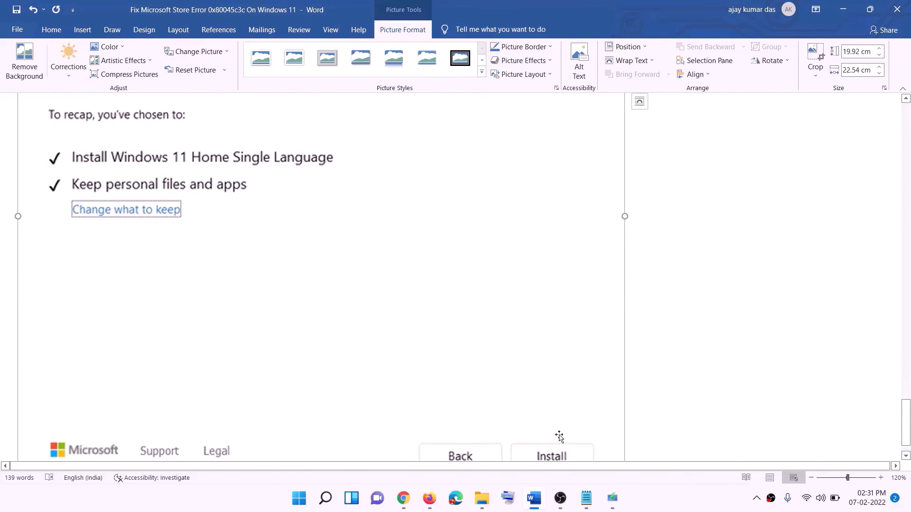
scroll(484, 355, "up", 7)
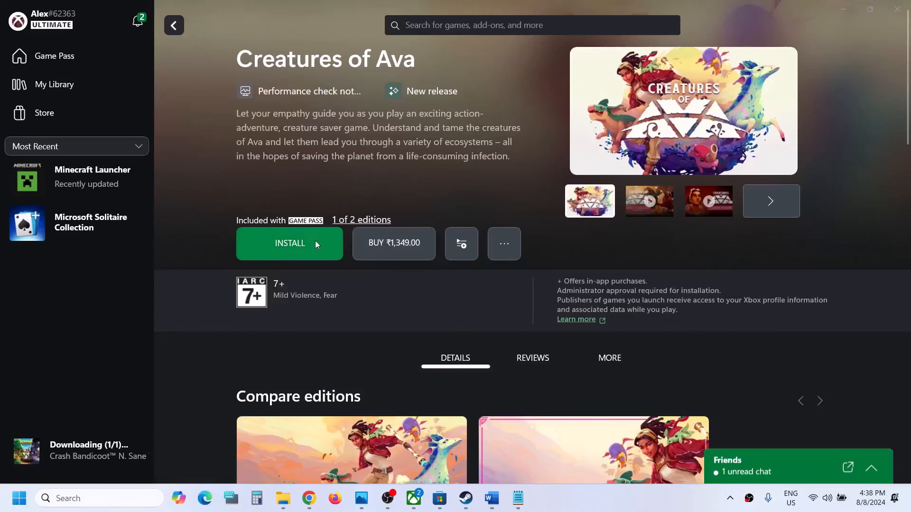
Switch to the Xbox app and start installing Creatures of Ava in C:\XboxGames.
left_click(311, 246)
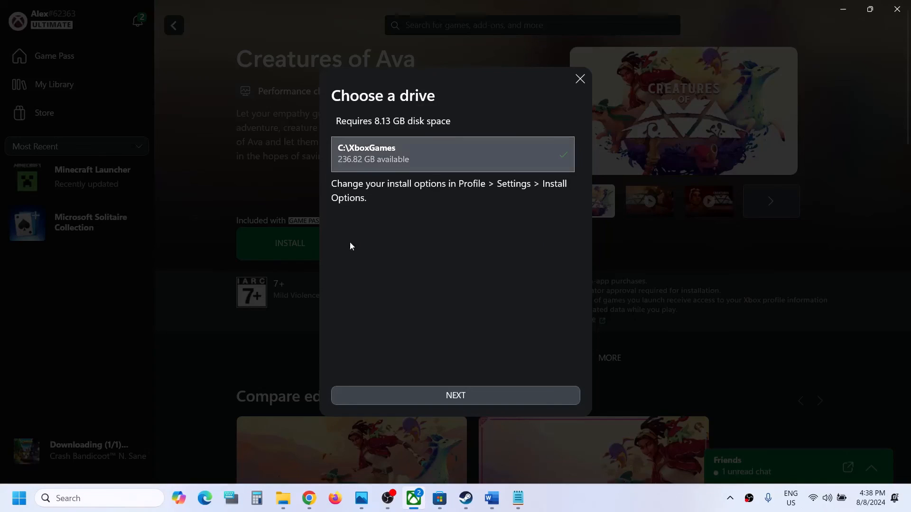
left_click(467, 395)
left_click(519, 400)
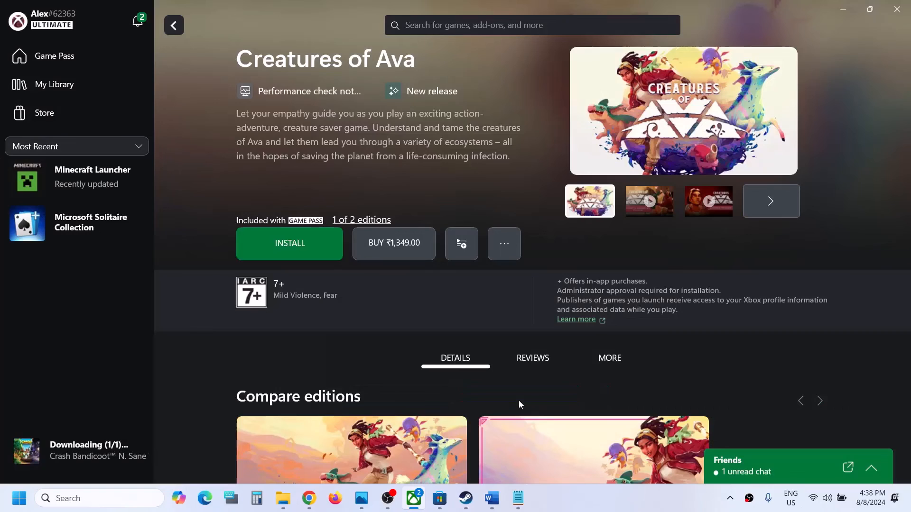